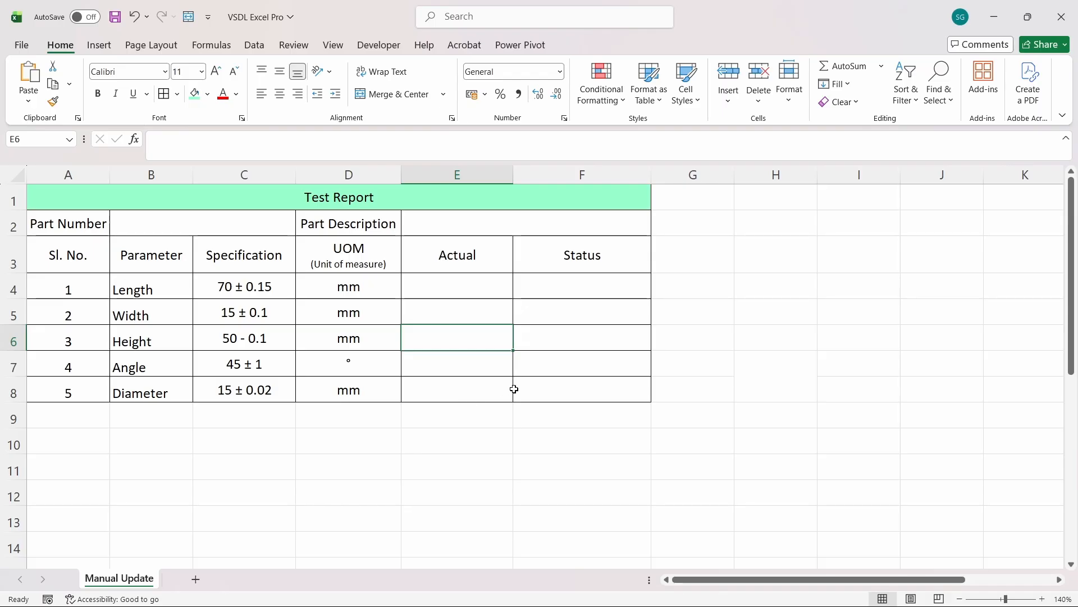
# - Examine the test report template's column headers, specification tolerances, units of measure and the Actual and Status columns
pyautogui.click(353, 292)
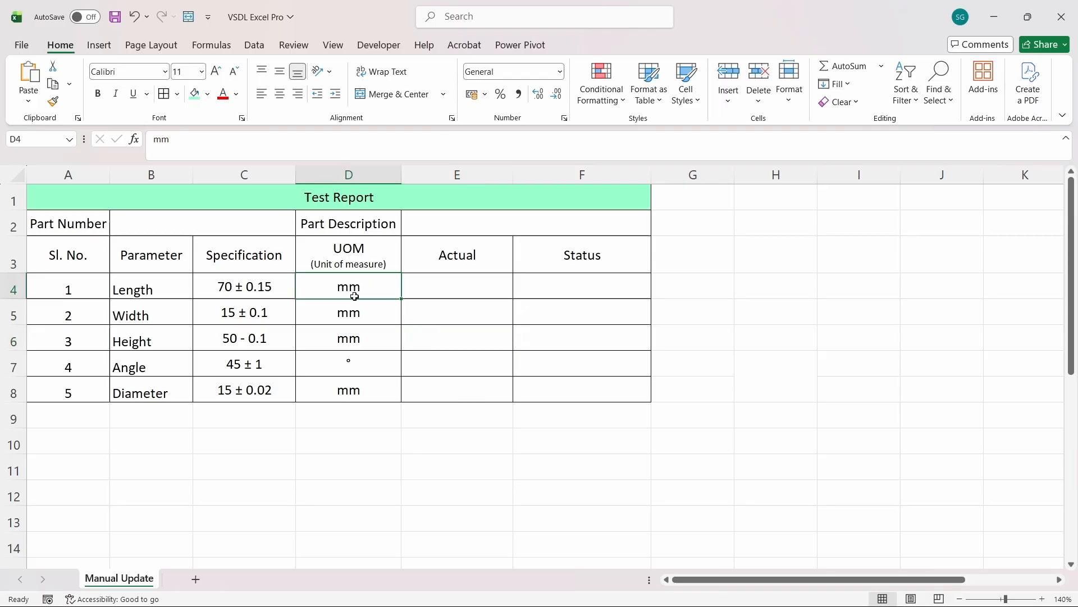
pyautogui.click(278, 293)
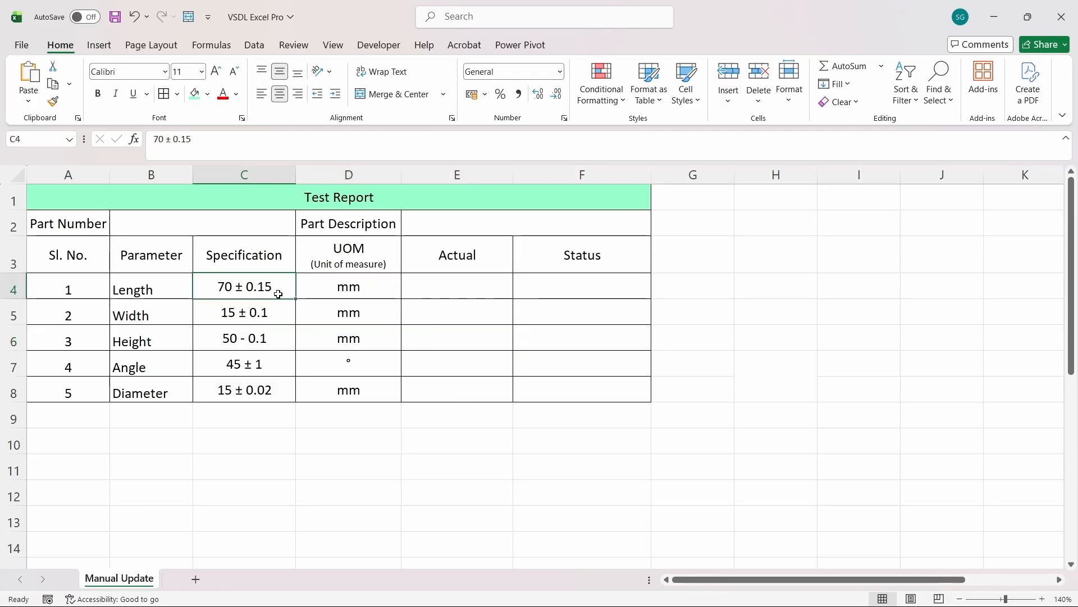
pyautogui.click(278, 327)
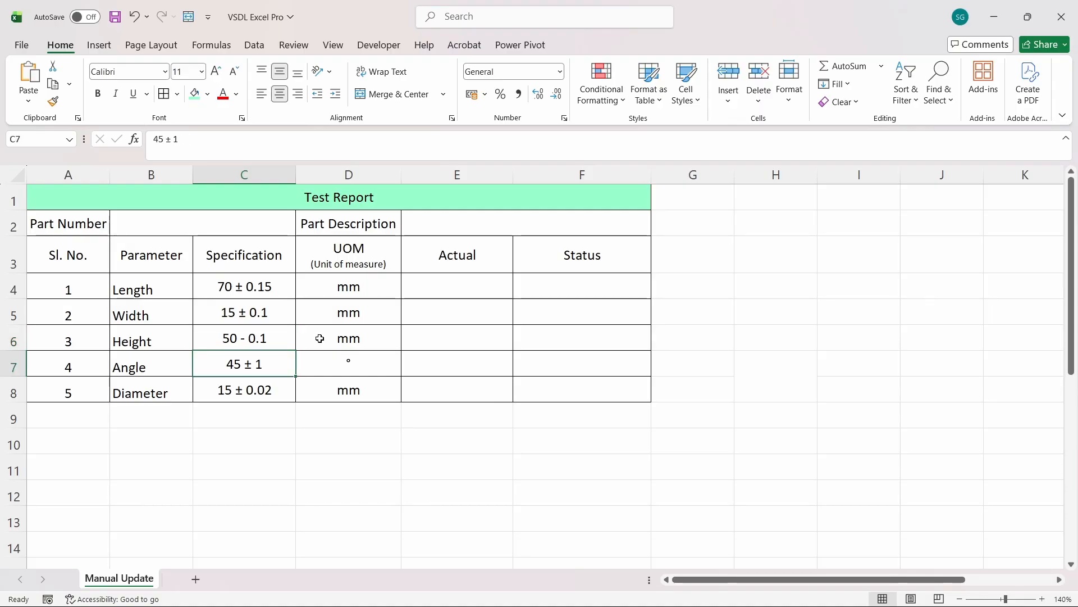
pyautogui.click(365, 329)
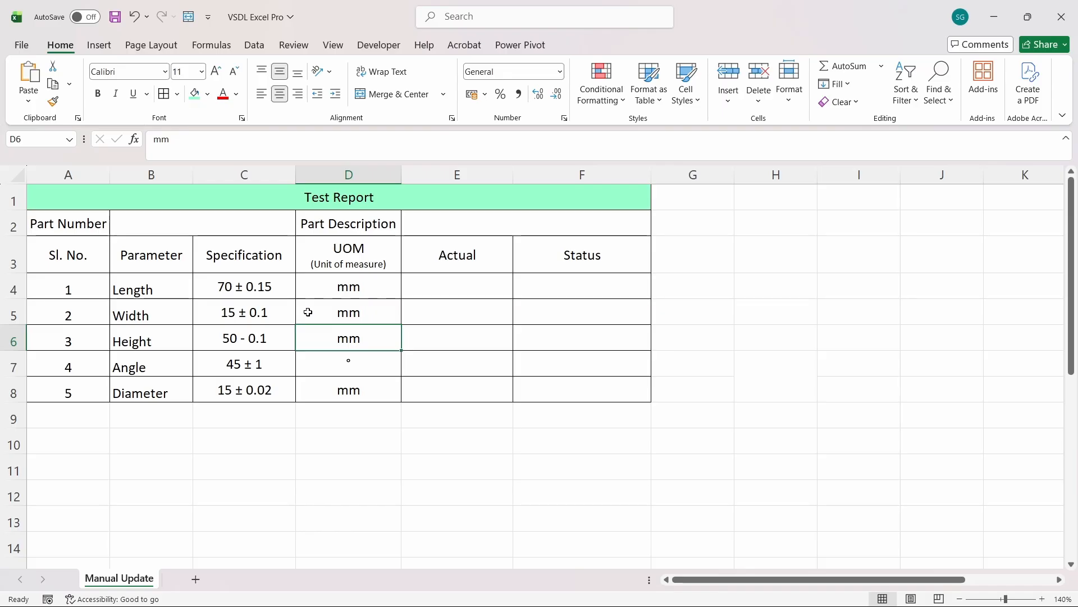
pyautogui.click(241, 291)
pyautogui.click(223, 251)
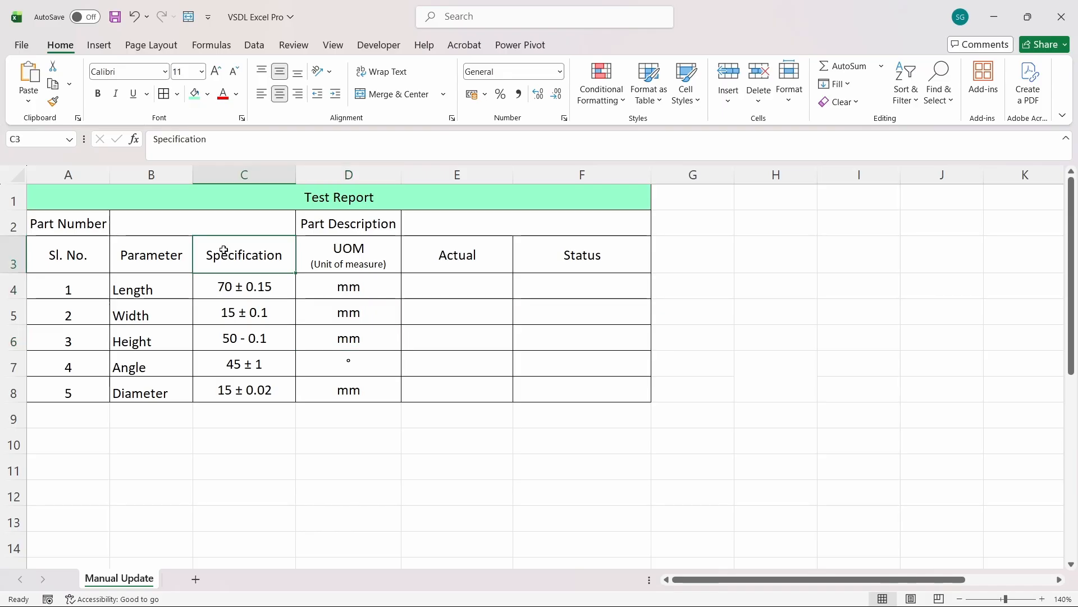
pyautogui.click(320, 255)
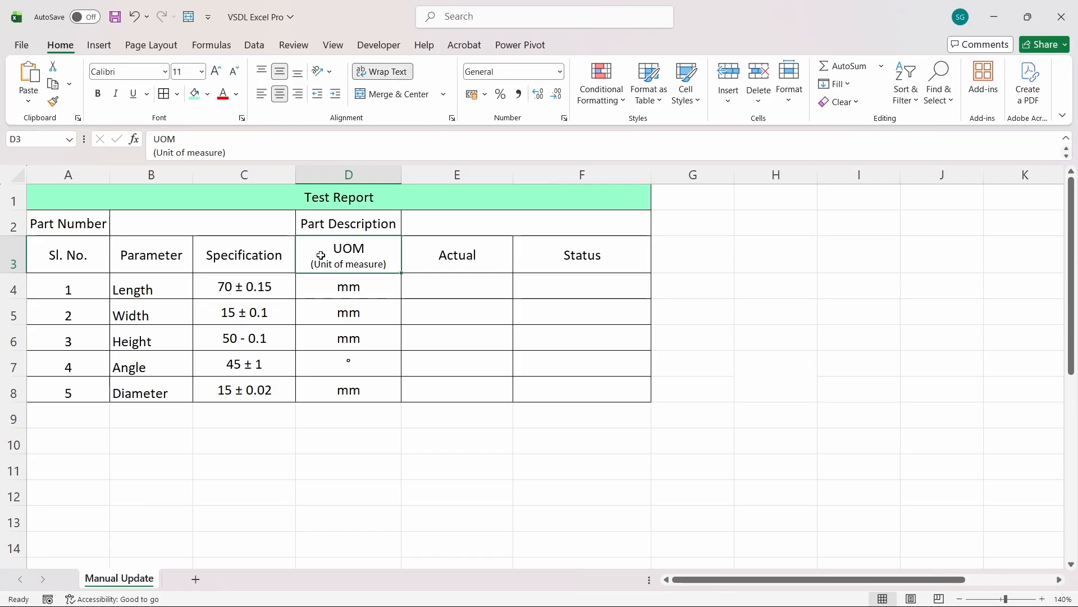
pyautogui.click(357, 224)
pyautogui.click(371, 209)
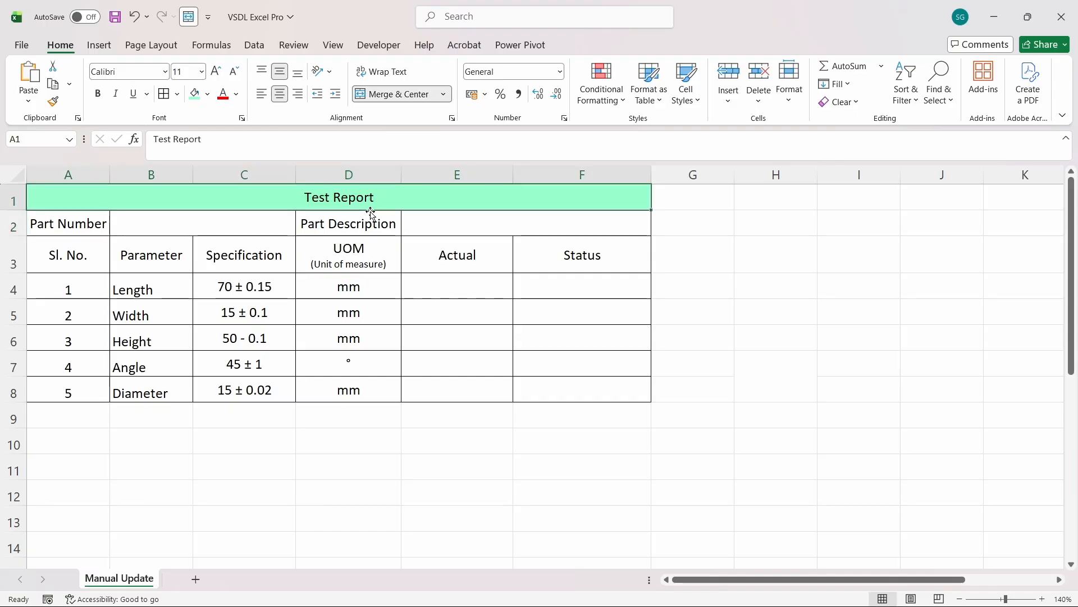
pyautogui.press('Down')
pyautogui.press('Down')
pyautogui.press('Down')
pyautogui.press('Right')
pyautogui.press('Right')
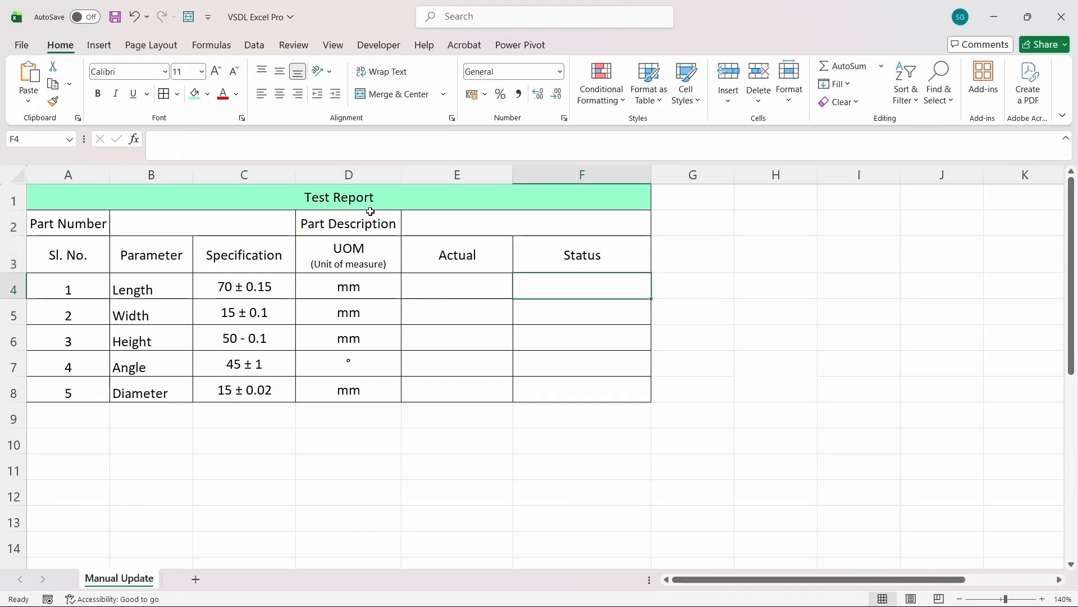
pyautogui.press('Left')
pyautogui.press('Right')
# - Fill in the test report's part number as 123 and the part description as ABC
pyautogui.click(284, 191)
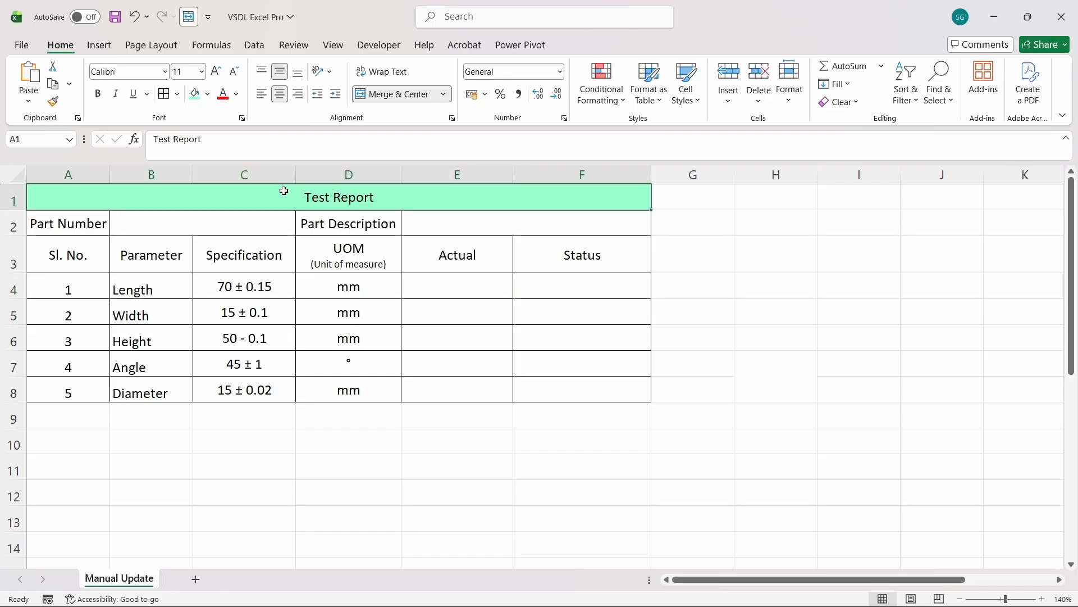
pyautogui.press('Down')
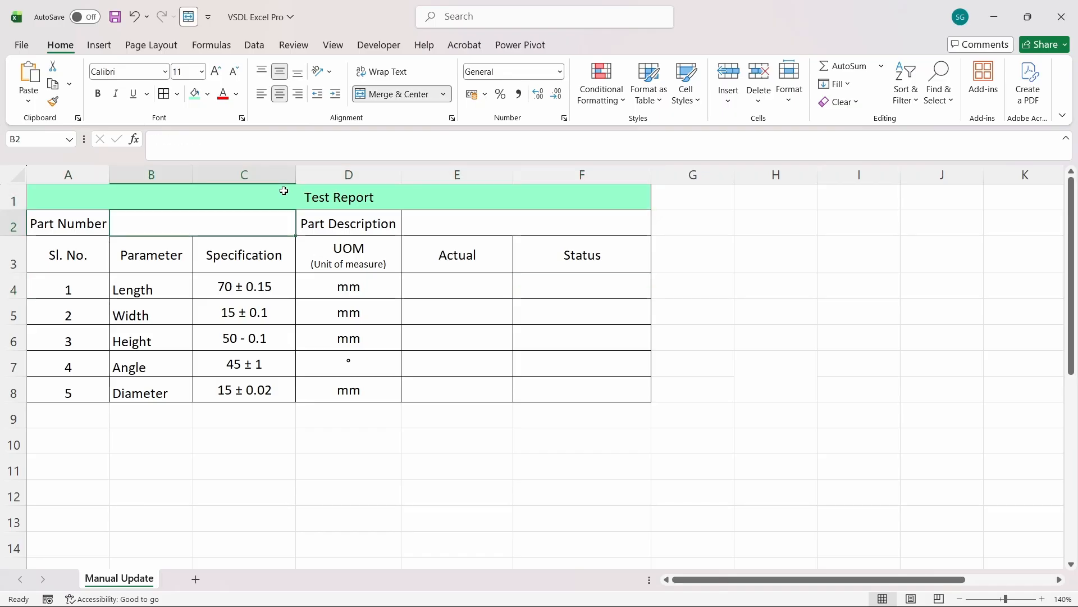
pyautogui.write('123')
pyautogui.press('Tab')
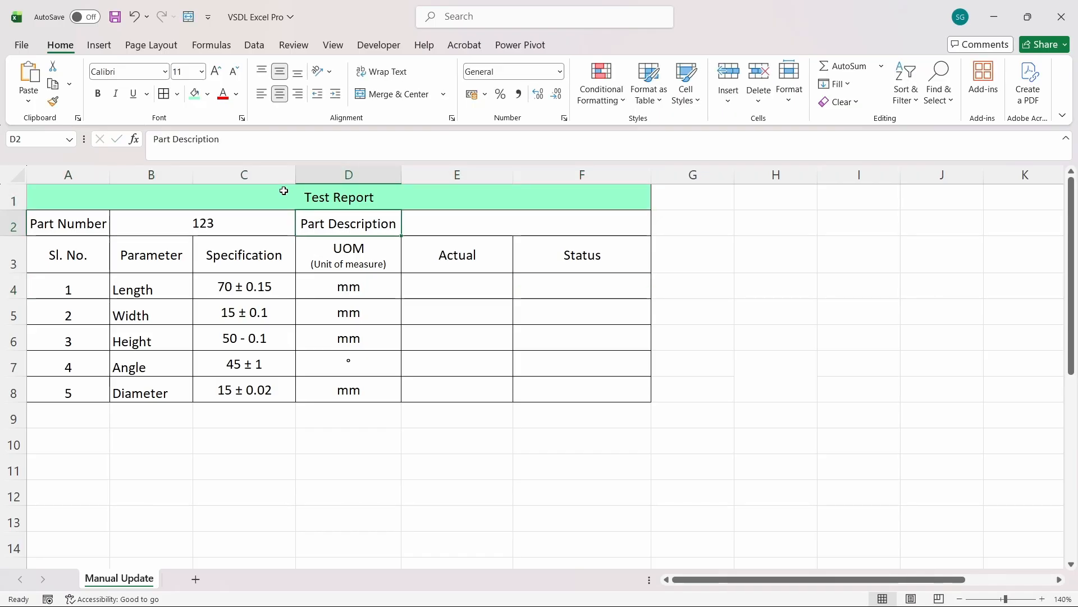
pyautogui.press('Tab')
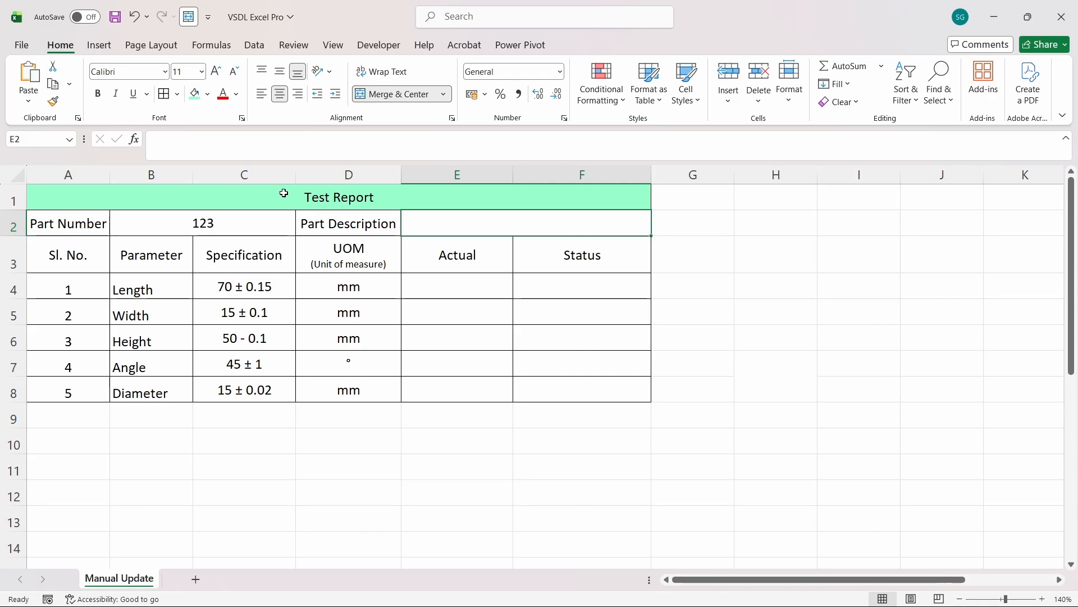
pyautogui.write('ABC')
pyautogui.press('Return')
# - Review the parameter, specification and unit headers, then the Length row across to its Actual and Status cells
pyautogui.press('Down')
pyautogui.press('Left')
pyautogui.press('Right')
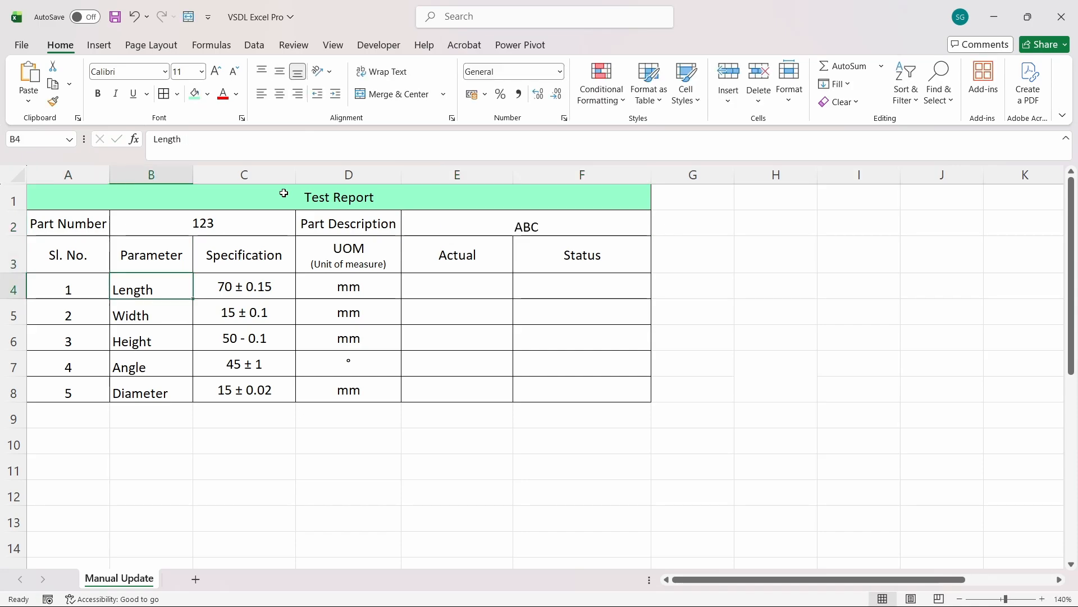
pyautogui.press('Up')
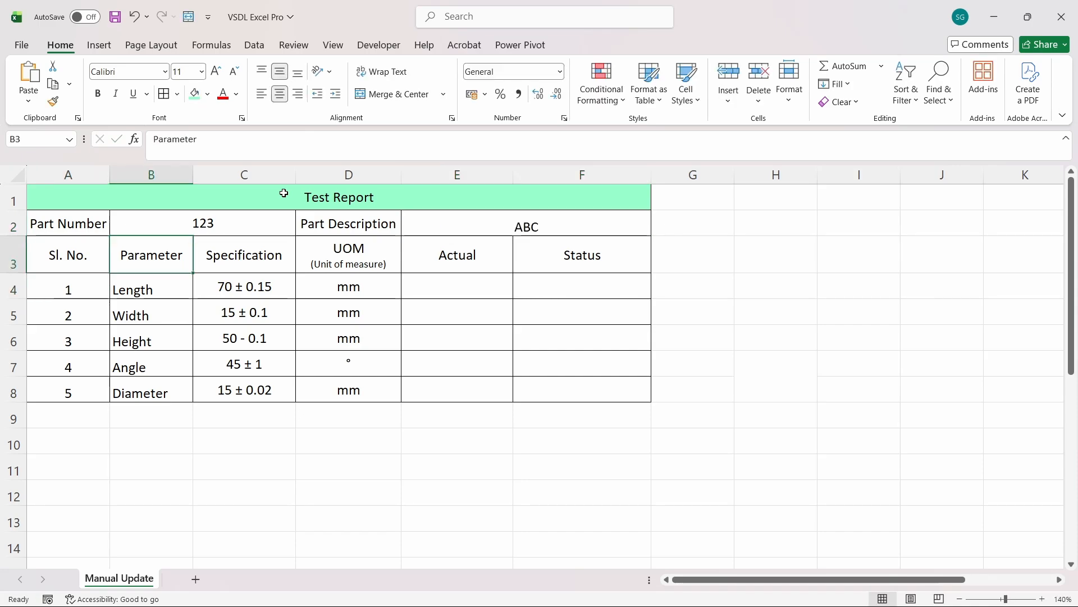
pyautogui.press('Right')
pyautogui.press('Right')
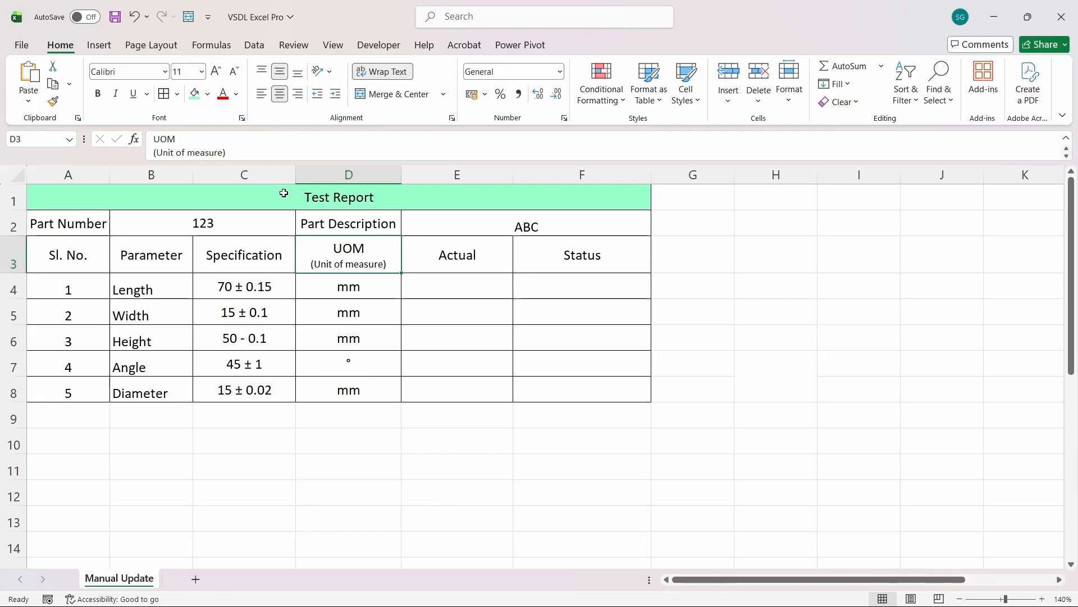
pyautogui.press('Down')
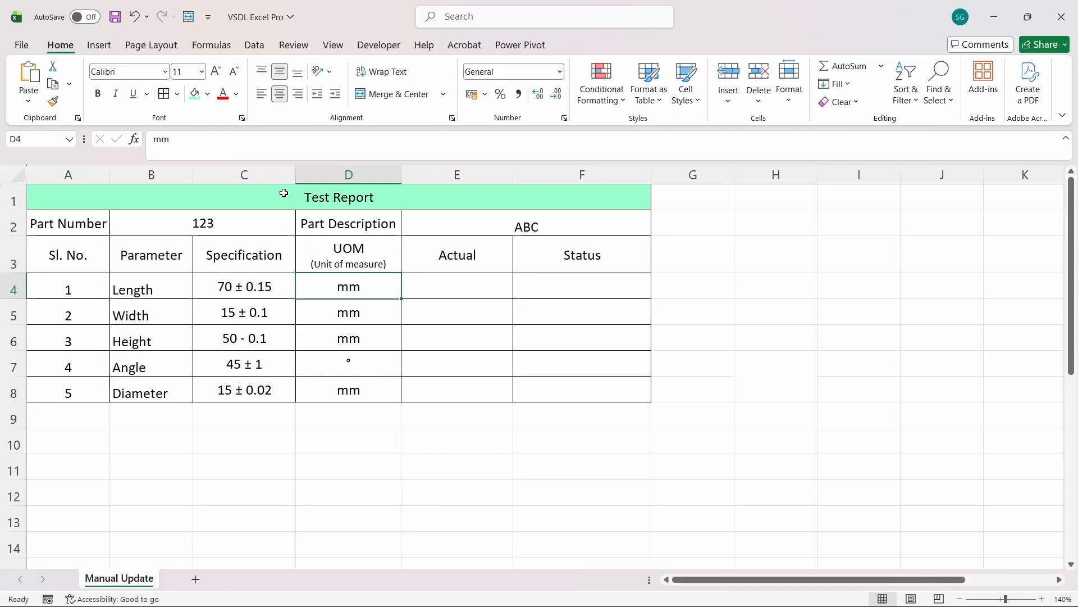
pyautogui.press('Right')
pyautogui.press('Right')
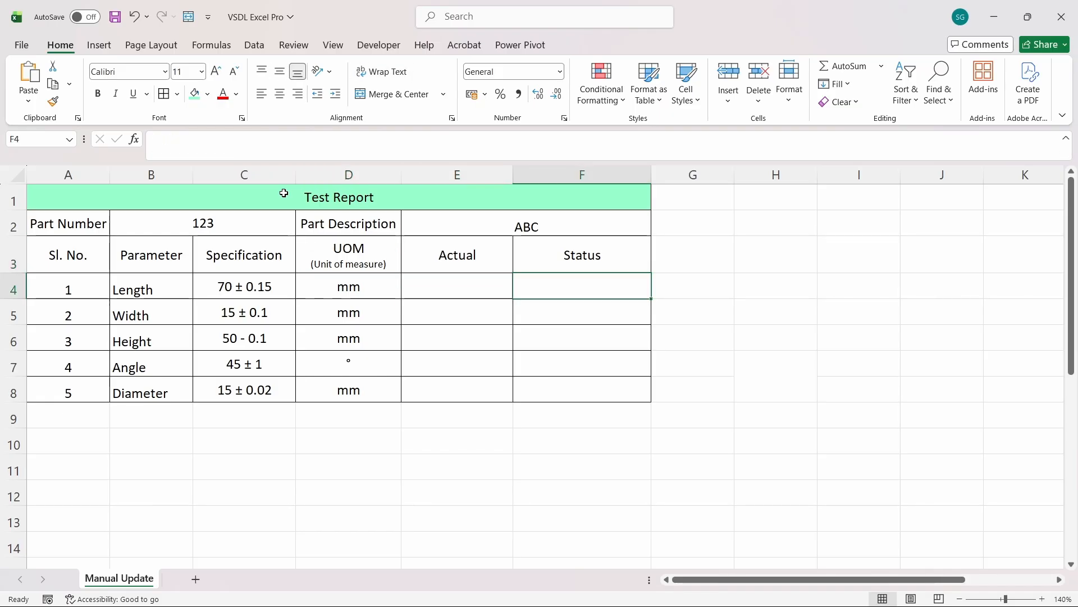
pyautogui.press('Left')
pyautogui.press('Left')
pyautogui.press('Left')
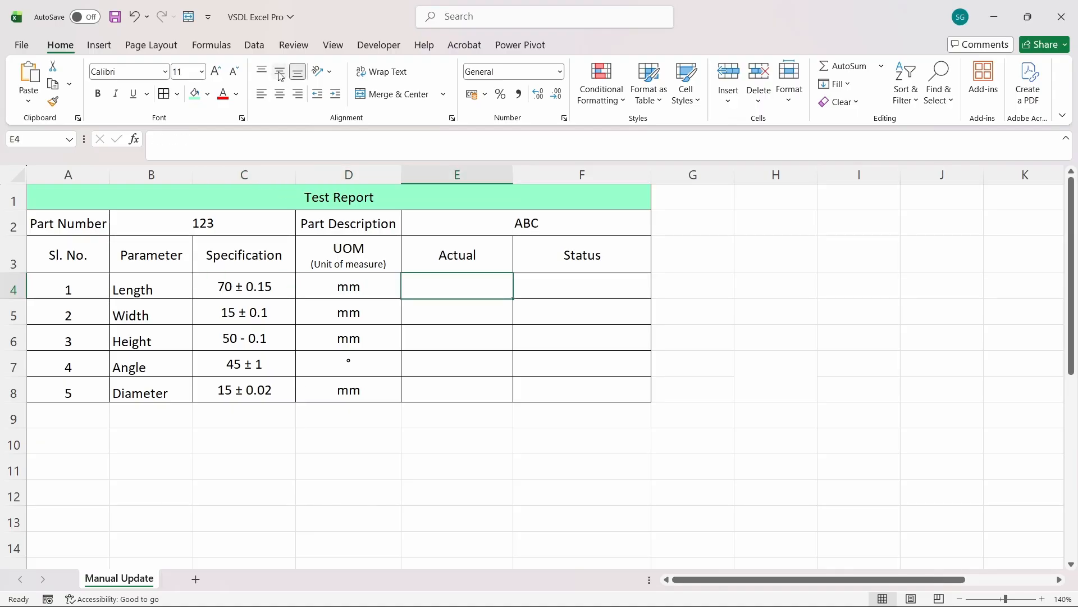
# - Enter the Actual readings in E4:E8: Length 70.14, Width 15.04, Height 14.95, Angle 44.5 and Diameter 14.95
pyautogui.write('7')
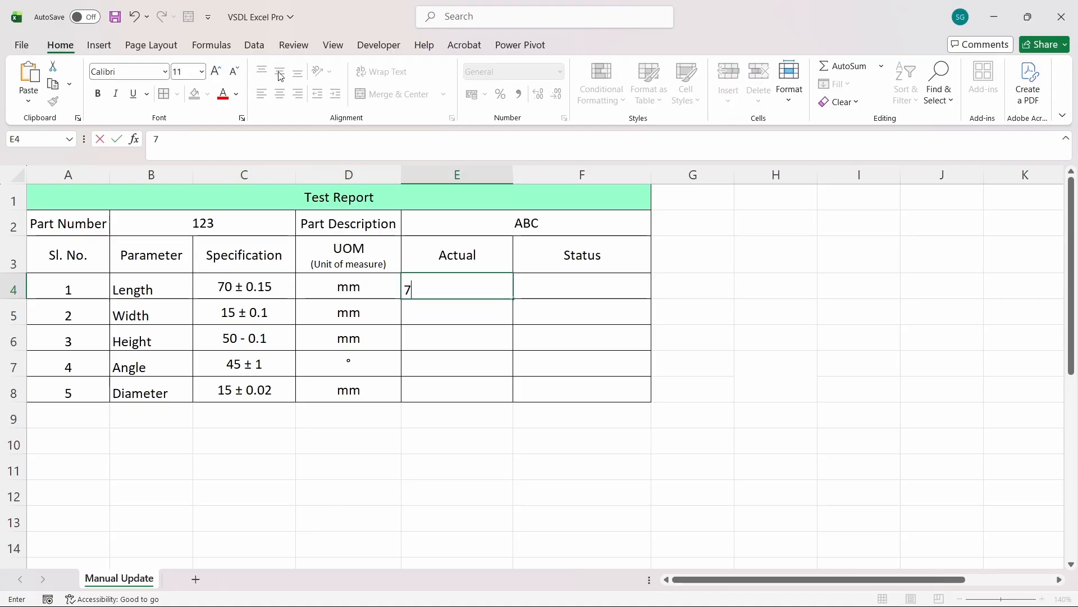
pyautogui.write('0.14')
pyautogui.press('Return')
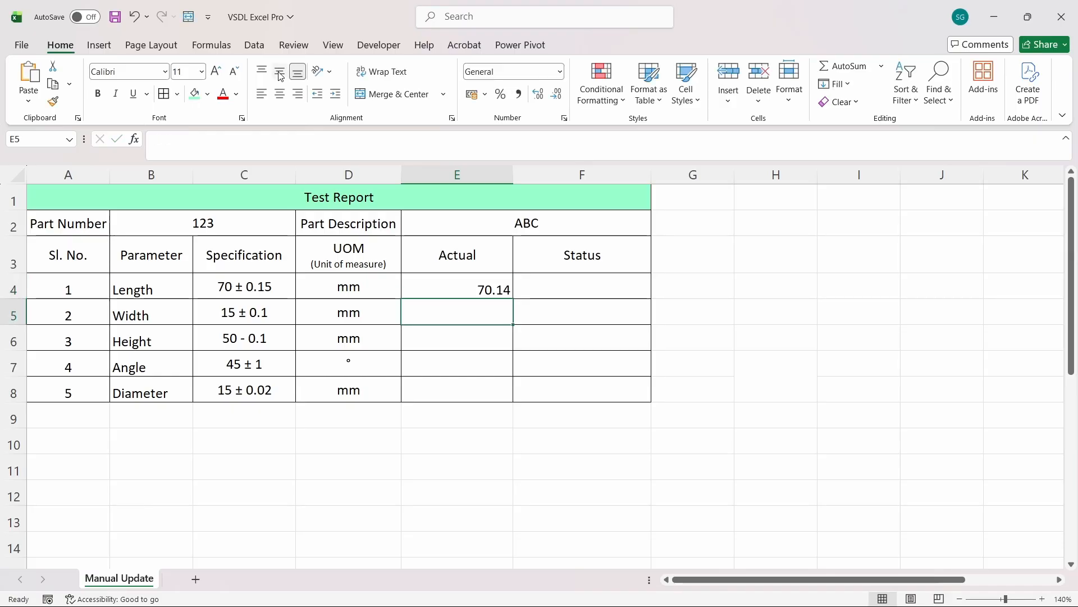
pyautogui.write('15.04')
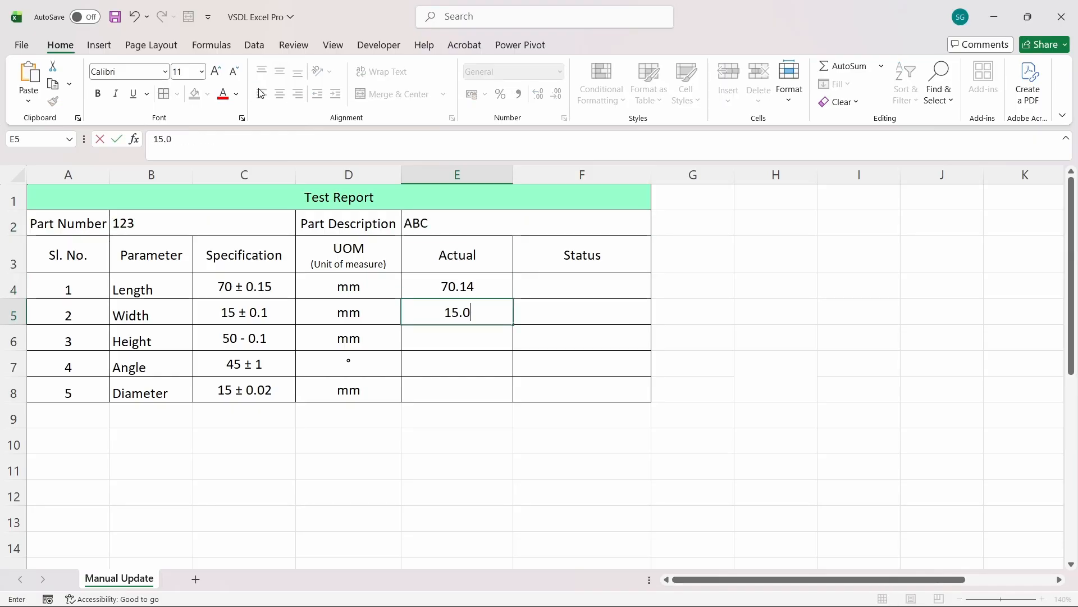
pyautogui.press('Return')
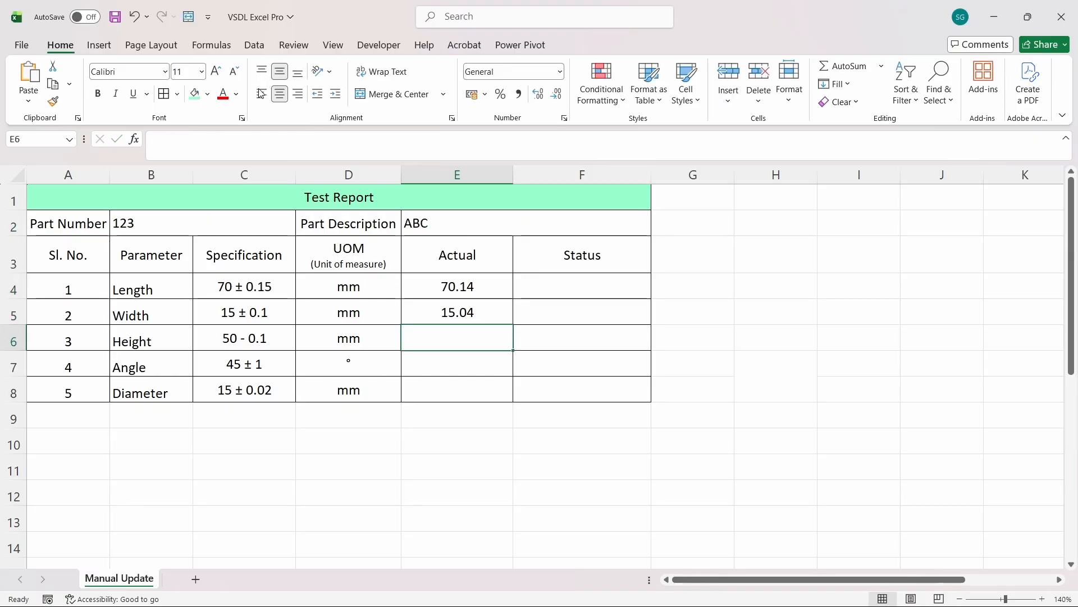
pyautogui.write('14.95')
pyautogui.press('Return')
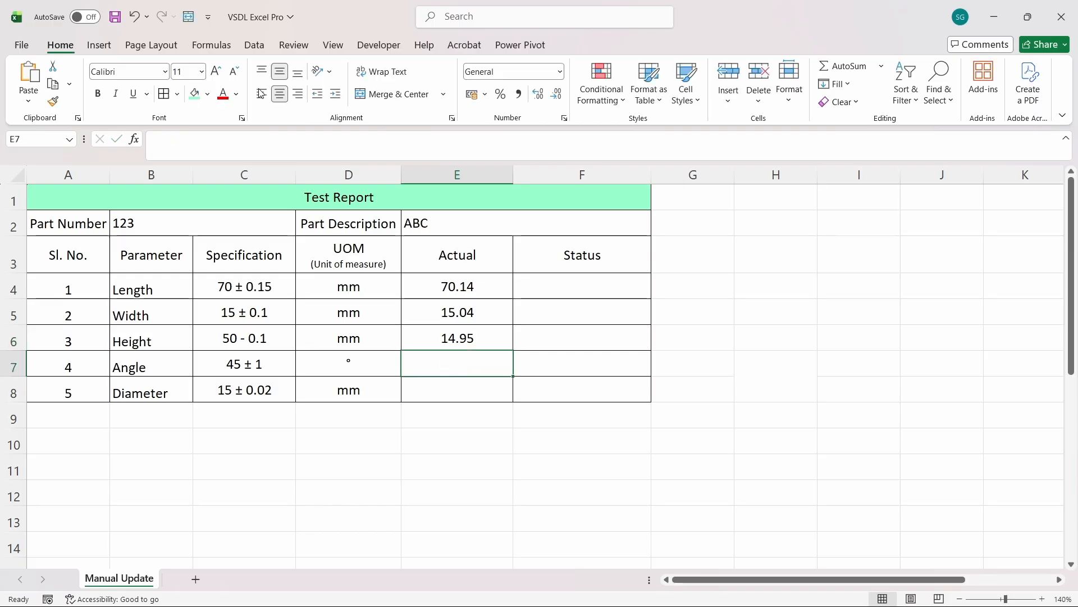
pyautogui.write('44.5')
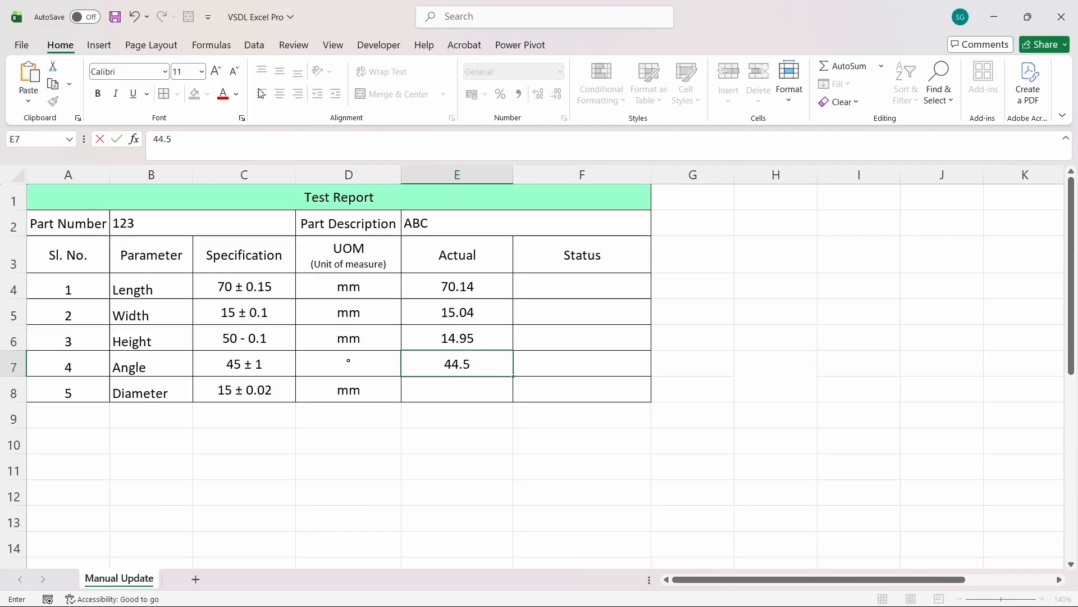
pyautogui.press('Return')
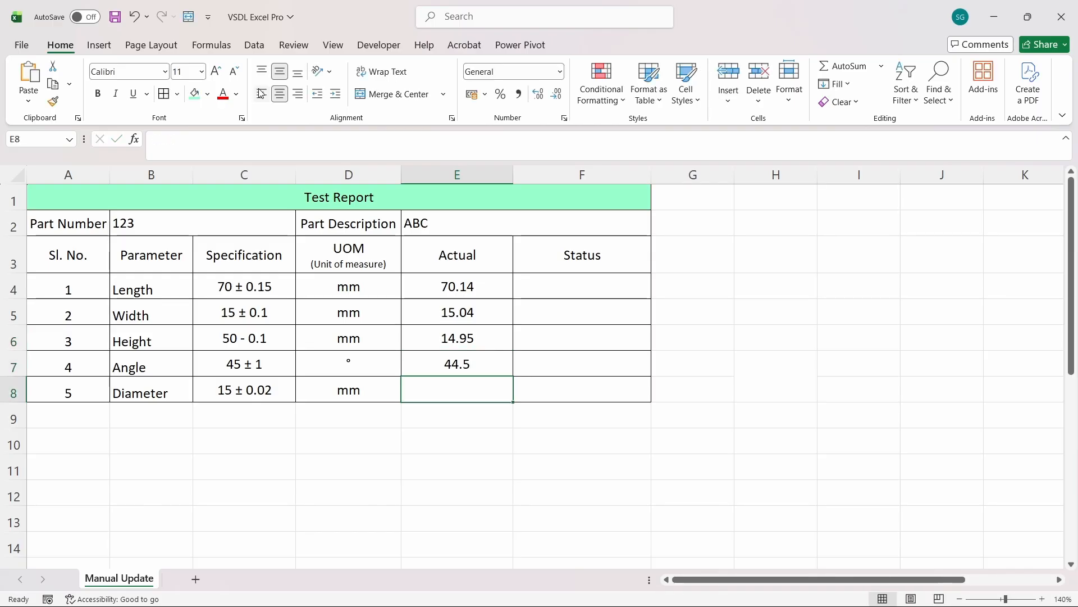
pyautogui.write('14.95')
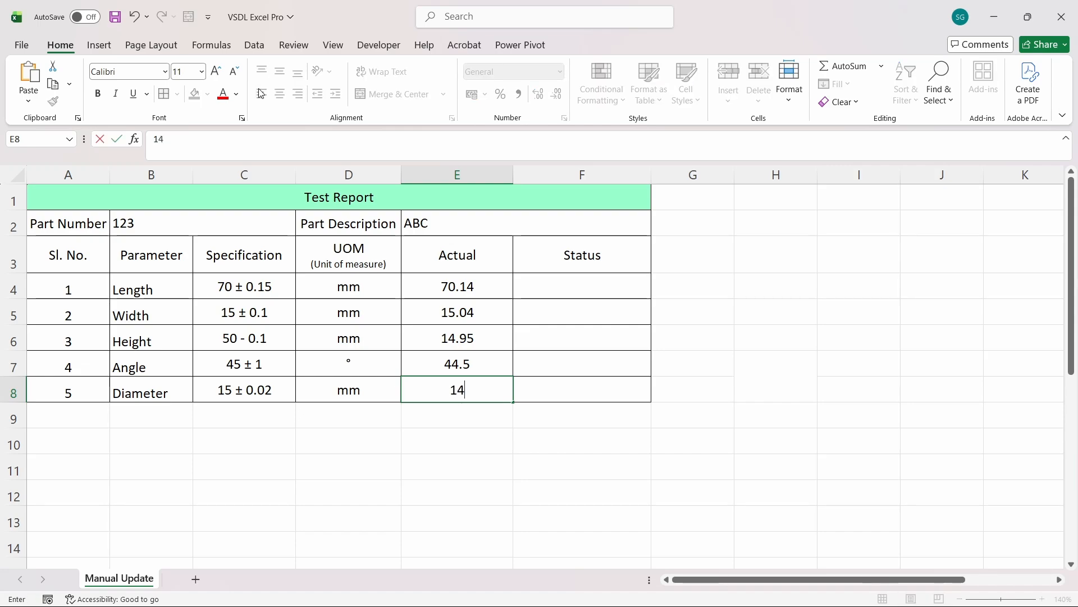
pyautogui.press('Tab')
# - Compare the Actual reading in the Length row with its specification to judge the status
pyautogui.press('Up')
pyautogui.press('Up')
pyautogui.press('Up')
pyautogui.press('Up')
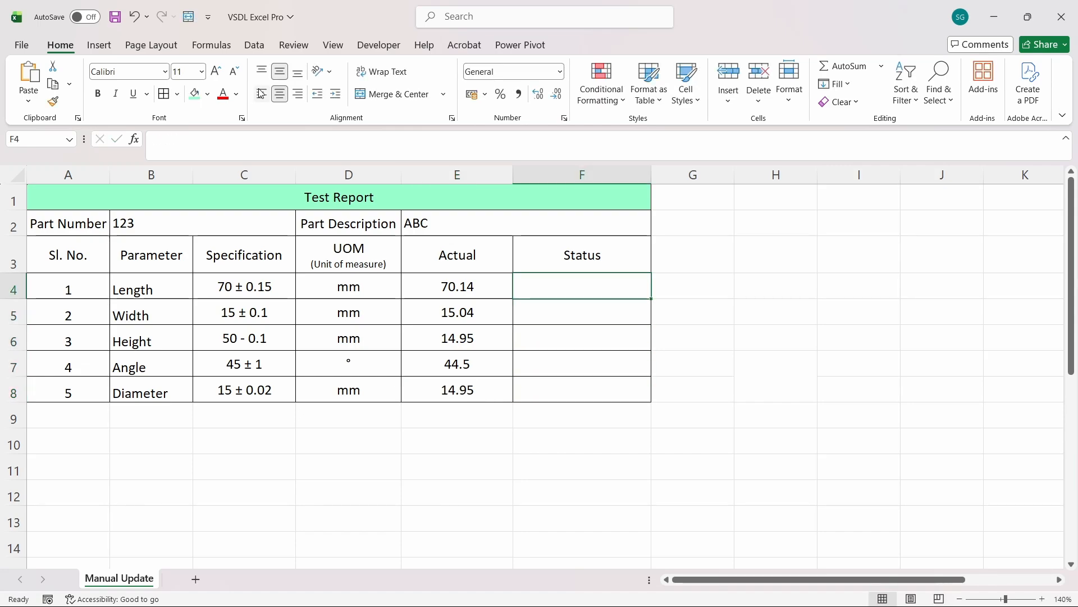
pyautogui.press('Left')
pyautogui.press('Right')
pyautogui.press('Left')
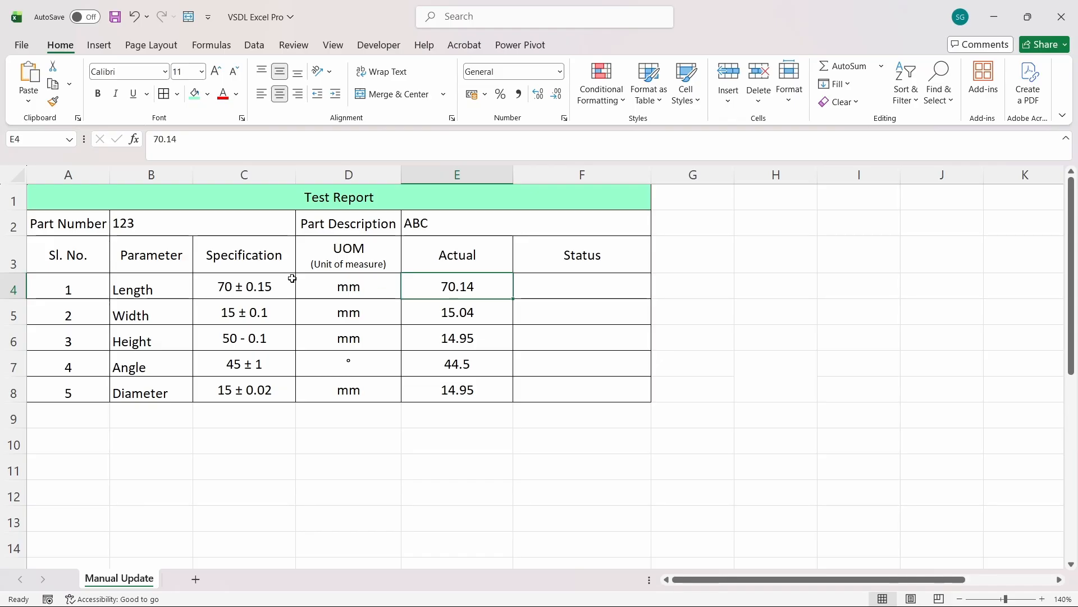
pyautogui.click(274, 281)
pyautogui.click(474, 282)
pyautogui.click(251, 288)
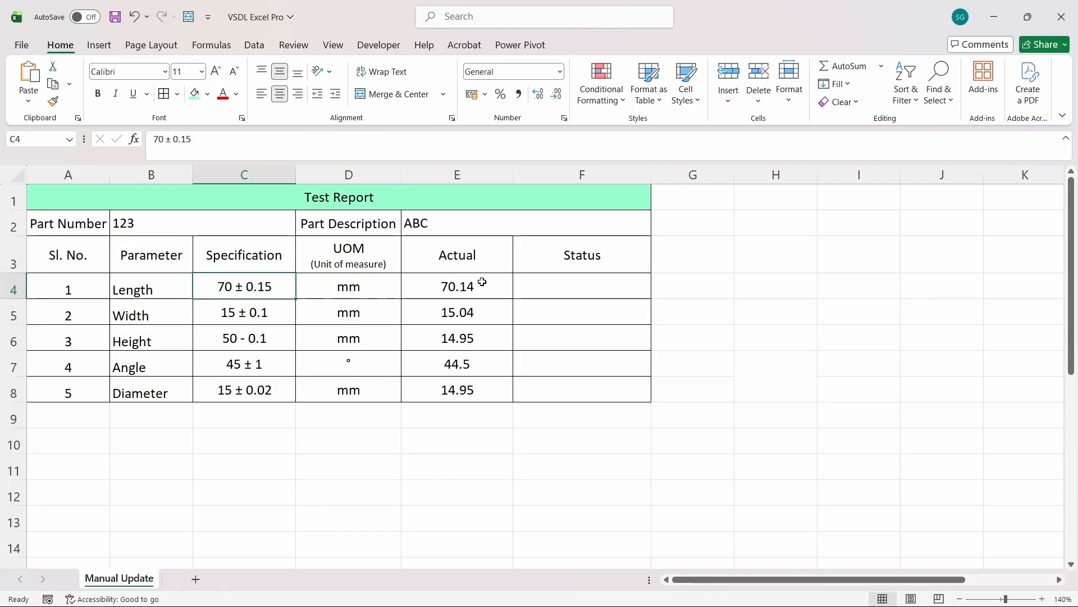
# - Compare the Actual reading in the Width row with its specification to judge the status
pyautogui.click(475, 307)
pyautogui.click(254, 319)
pyautogui.press('Right')
pyautogui.press('Right')
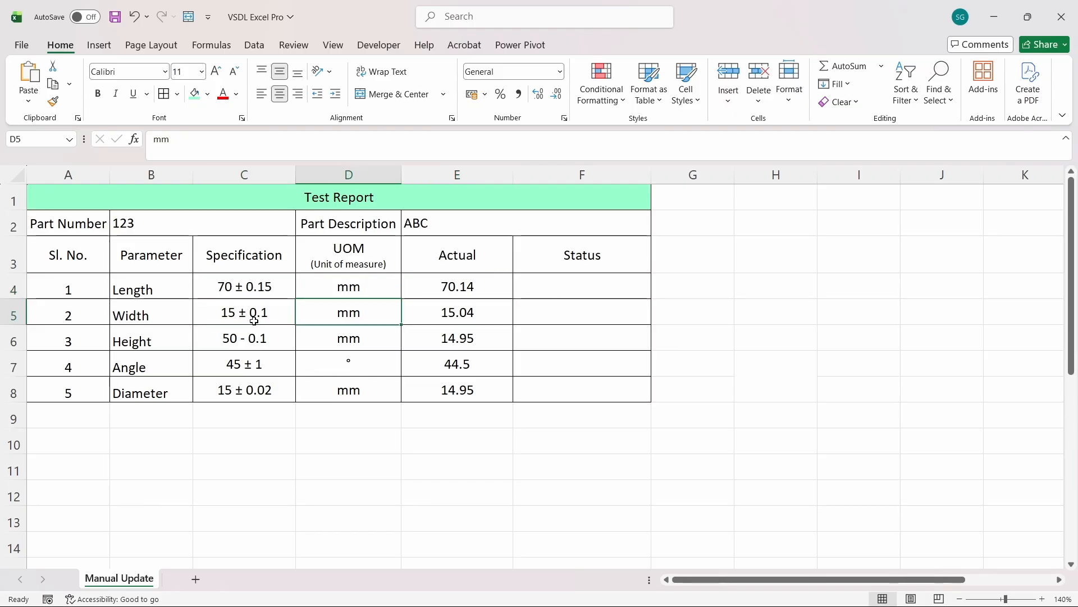
pyautogui.press('Down')
pyautogui.click(254, 319)
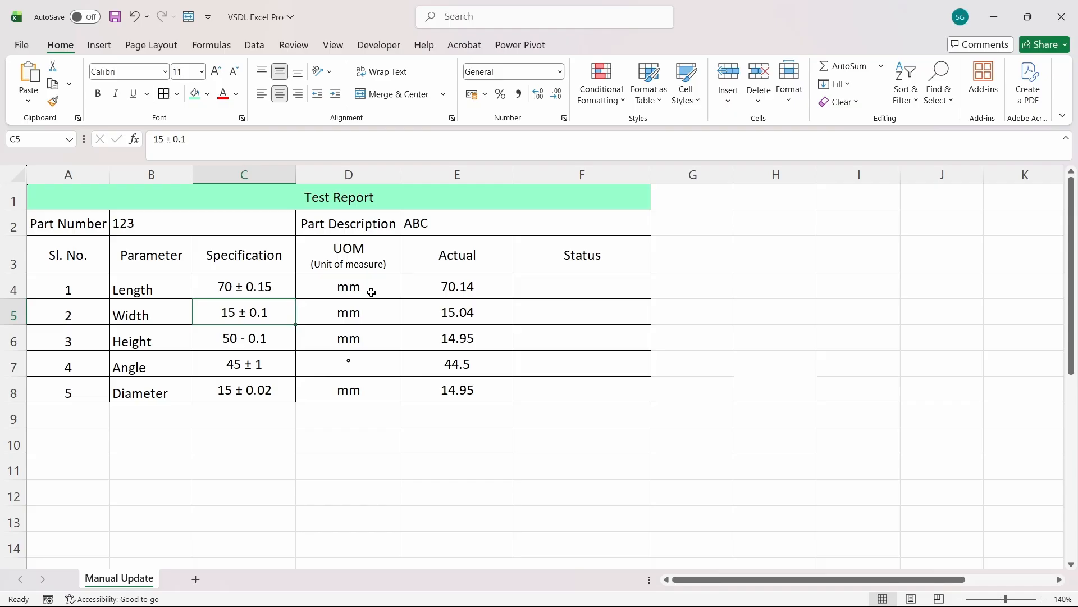
pyautogui.click(465, 311)
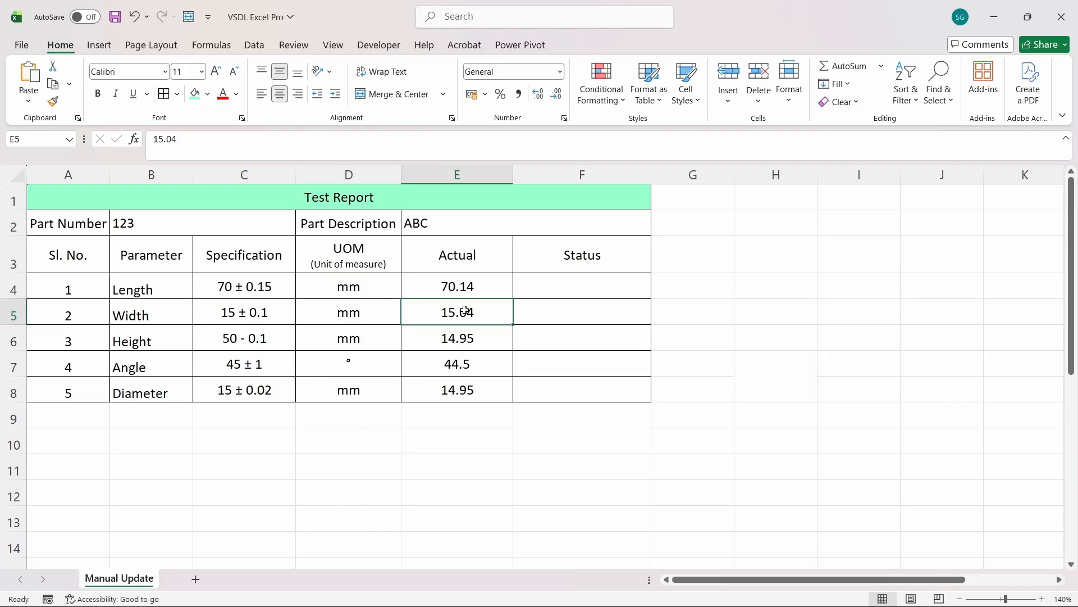
pyautogui.click(256, 308)
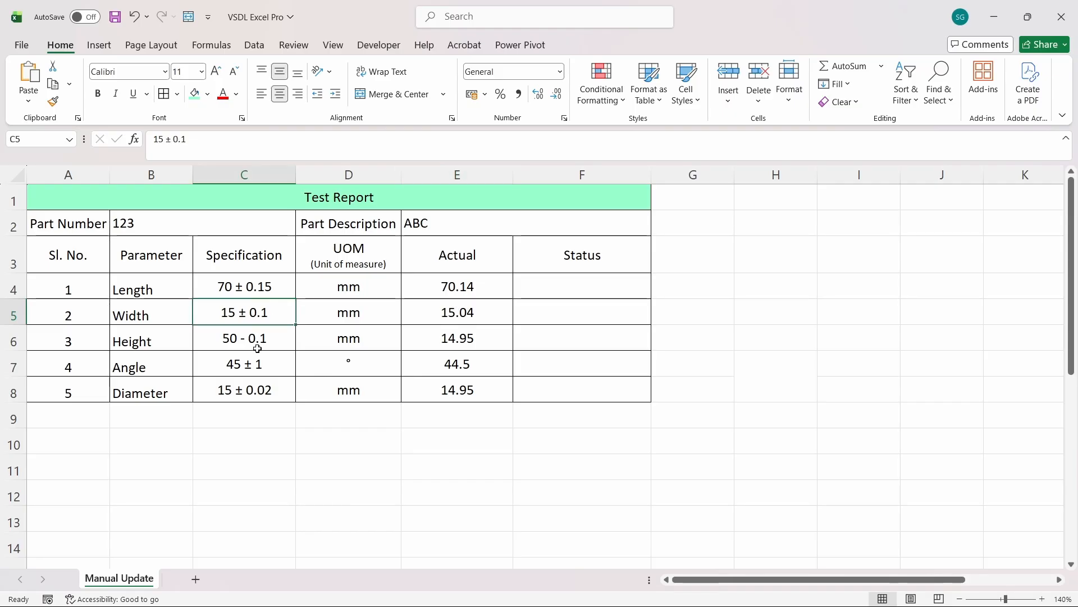
# - Review the Actual readings for Height, Angle and Diameter, then return to the Status cell of the Length row
pyautogui.press('Down')
pyautogui.press('Right')
pyautogui.press('Right')
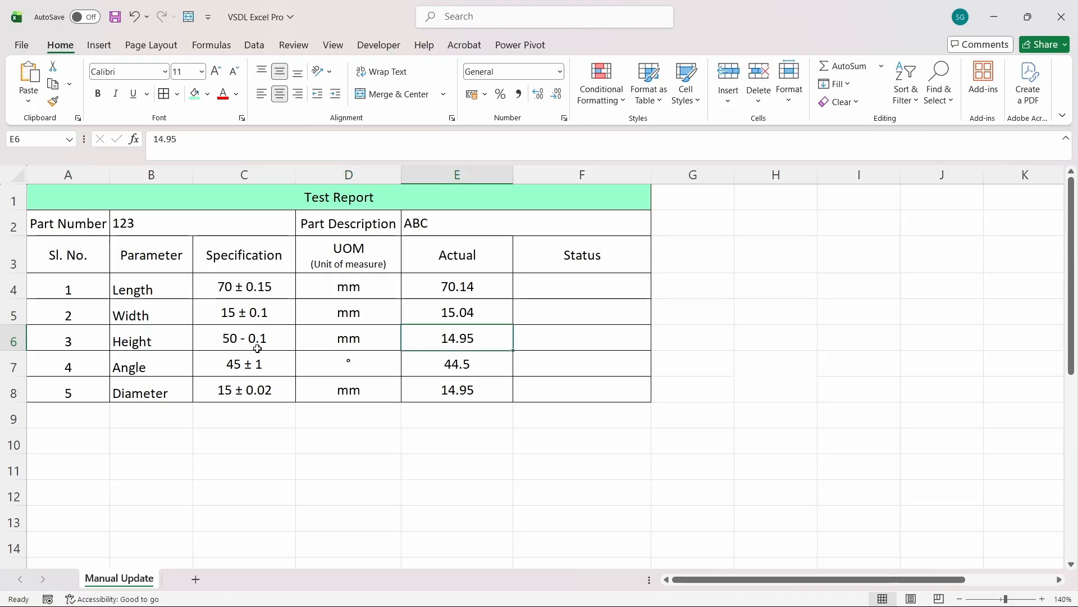
pyautogui.press('Down')
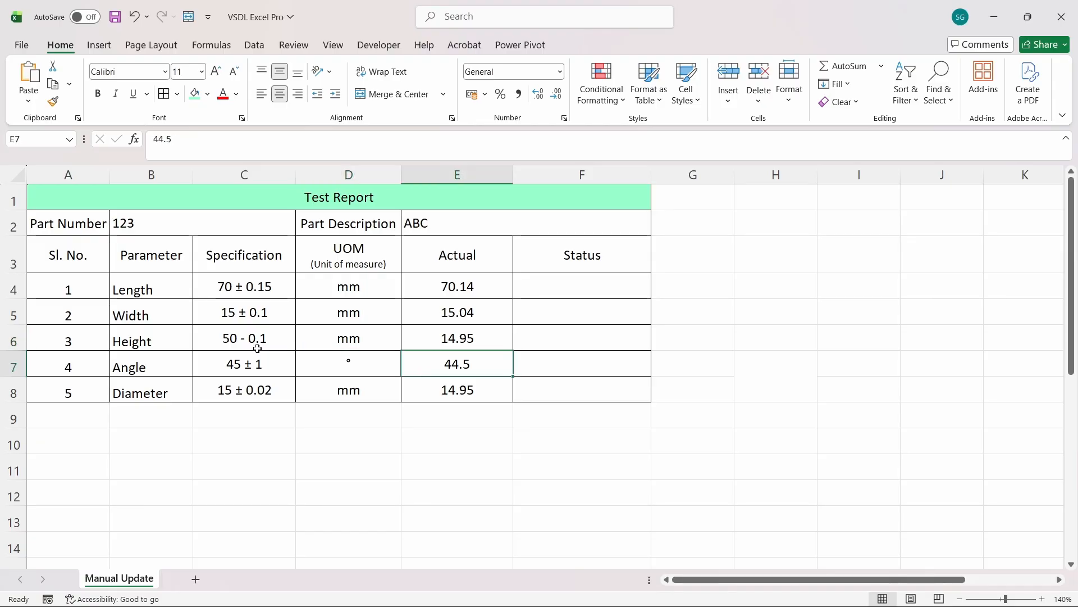
pyautogui.press('Down')
pyautogui.press('Up')
pyautogui.press('Up')
pyautogui.press('Up')
pyautogui.press('Up')
pyautogui.press('Right')
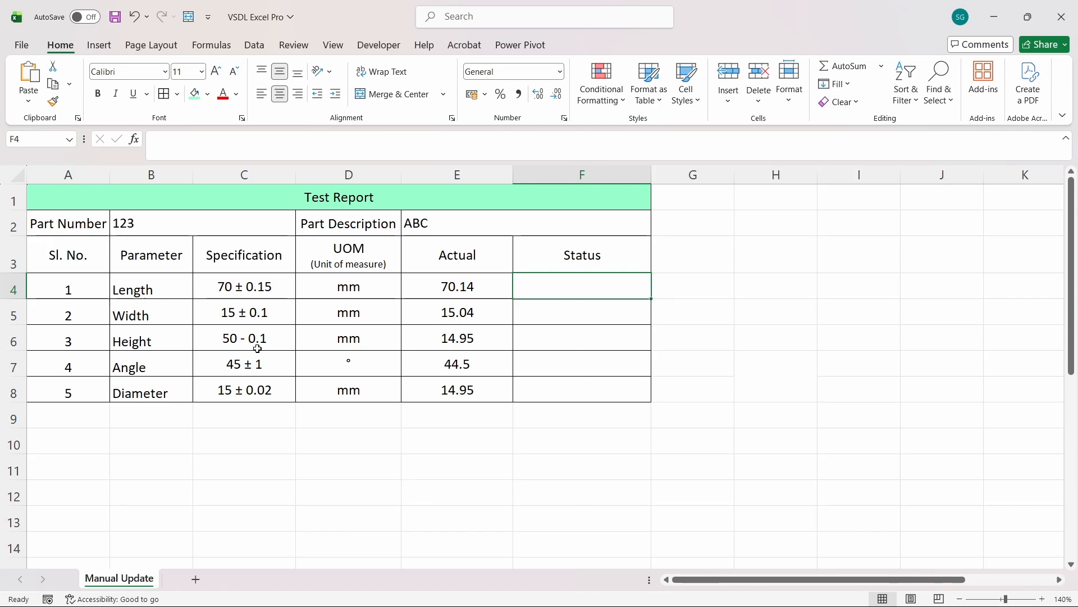
# - Work out the Length row's upper limit from its specification and enter 70.15 in G4
pyautogui.press('Right')
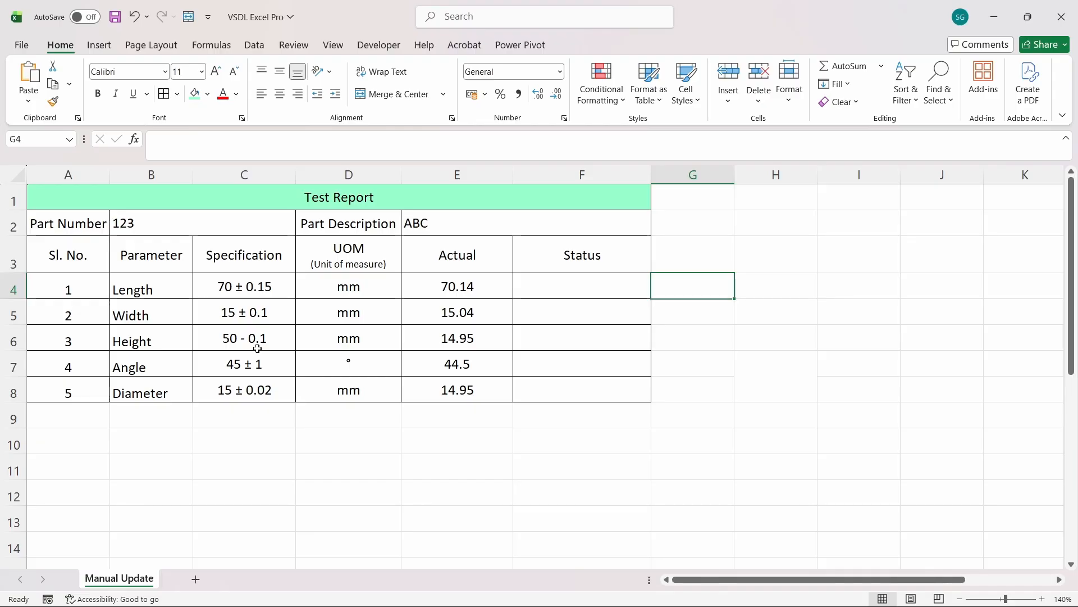
pyautogui.press('Left')
pyautogui.press('Left')
pyautogui.press('Left')
pyautogui.press('Left')
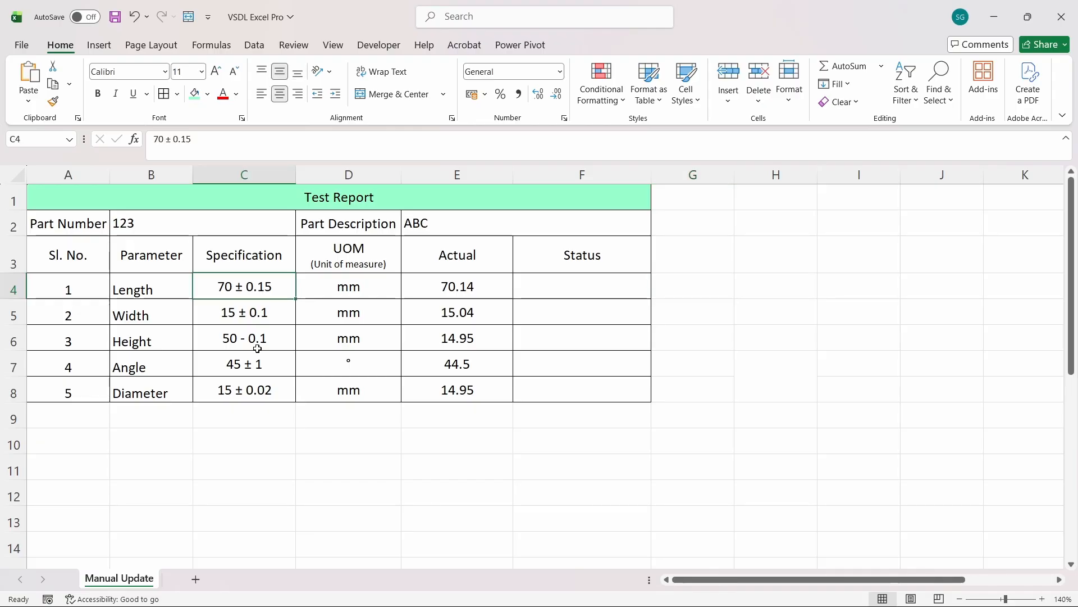
pyautogui.press('Right')
pyautogui.press('Right')
pyautogui.press('Right')
pyautogui.press('Right')
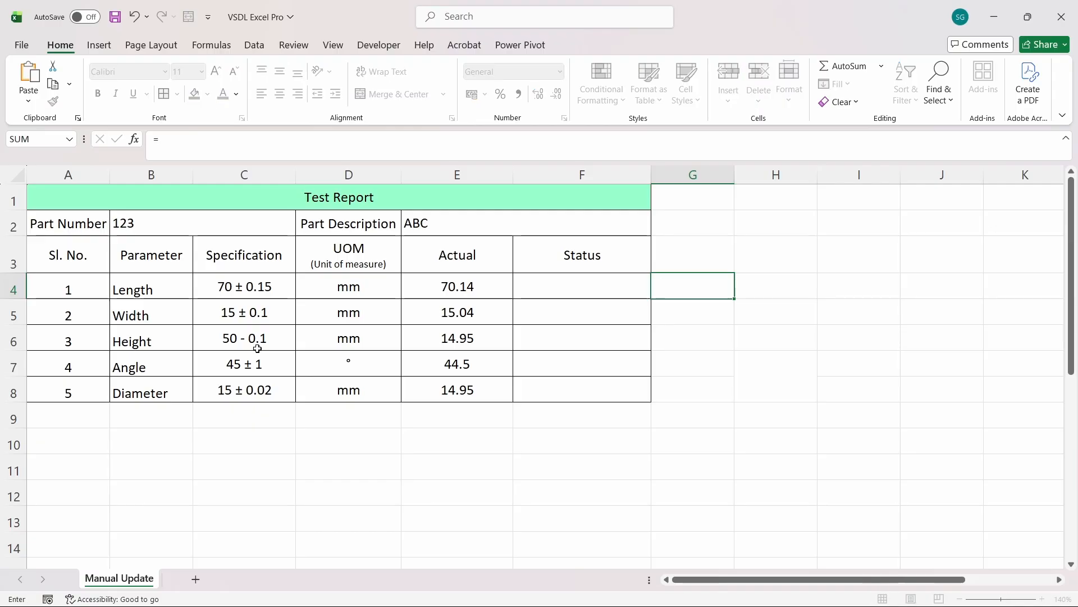
pyautogui.write('70.15')
pyautogui.press('Up')
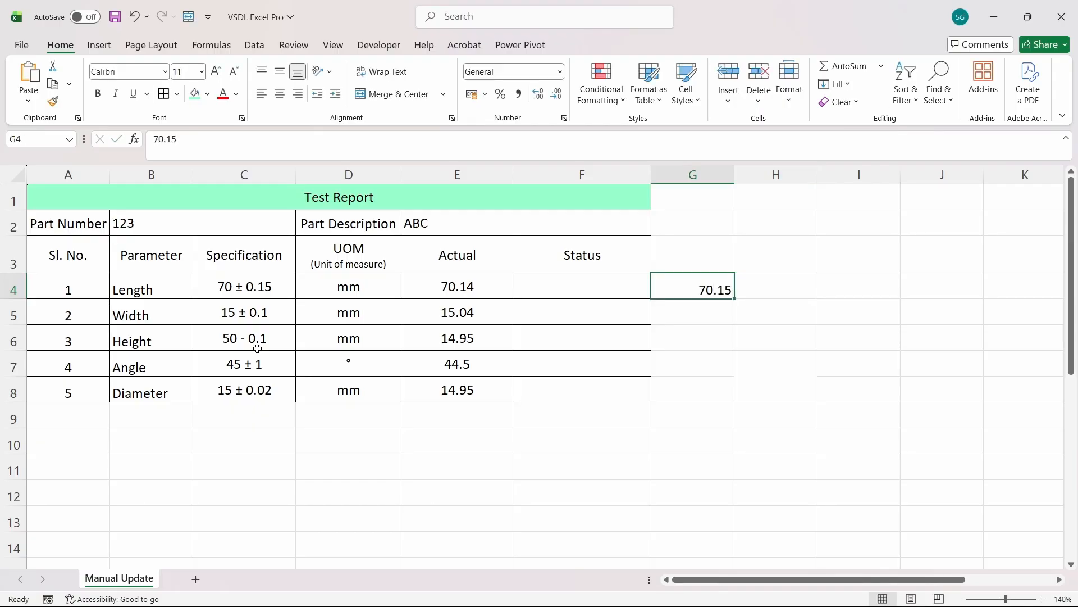
# - Label G3 as MAX and H3 as MIN as headers for the tolerance limits
pyautogui.write('MAX')
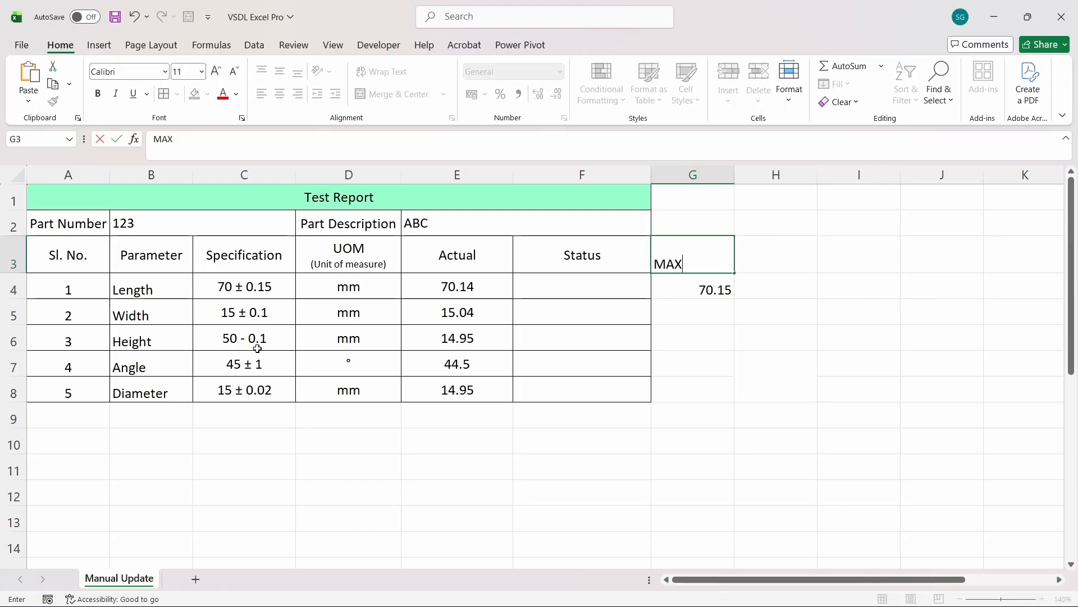
pyautogui.press('Right')
pyautogui.write('MIN')
pyautogui.hotkey('ctrl', 'Return')
# - Center the contents of the MAX and MIN range G3:H8 horizontally
pyautogui.press('Left')
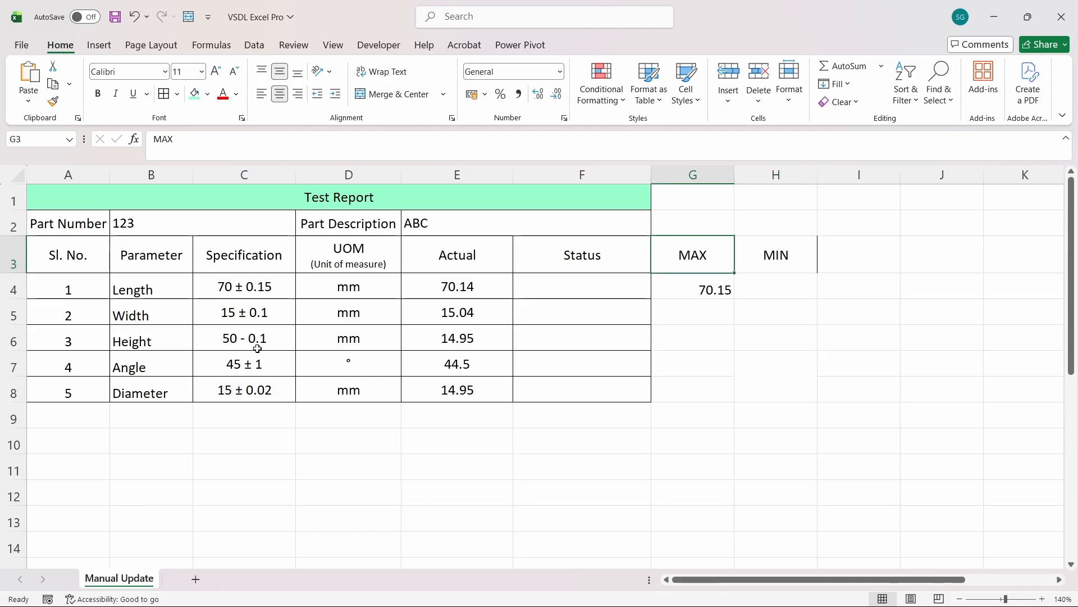
pyautogui.hotkey('shift', 'Down')
pyautogui.hotkey('shift', 'Right')
pyautogui.hotkey('shift', 'Down')
pyautogui.hotkey('shift', 'Down')
pyautogui.hotkey('shift', 'Down')
pyautogui.hotkey('shift', 'Down')
pyautogui.hotkey('shift', 'Down')
pyautogui.hotkey('shift', 'Up')
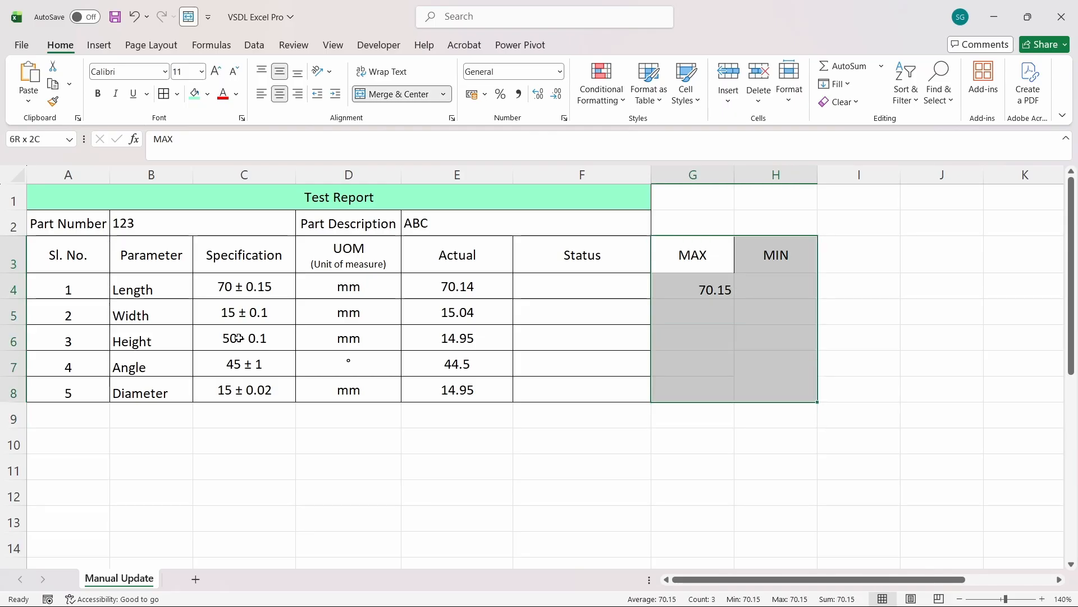
pyautogui.click(280, 99)
pyautogui.click(282, 102)
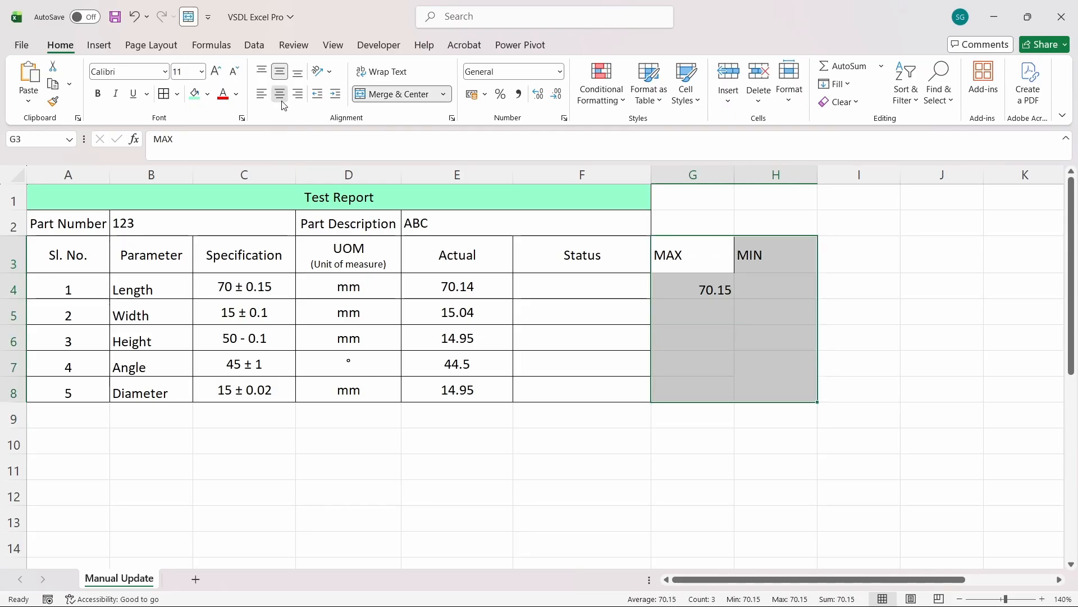
# - Calculate the Length row's lower limit in H4 with =70-0.15
pyautogui.press('Right')
pyautogui.press('Down')
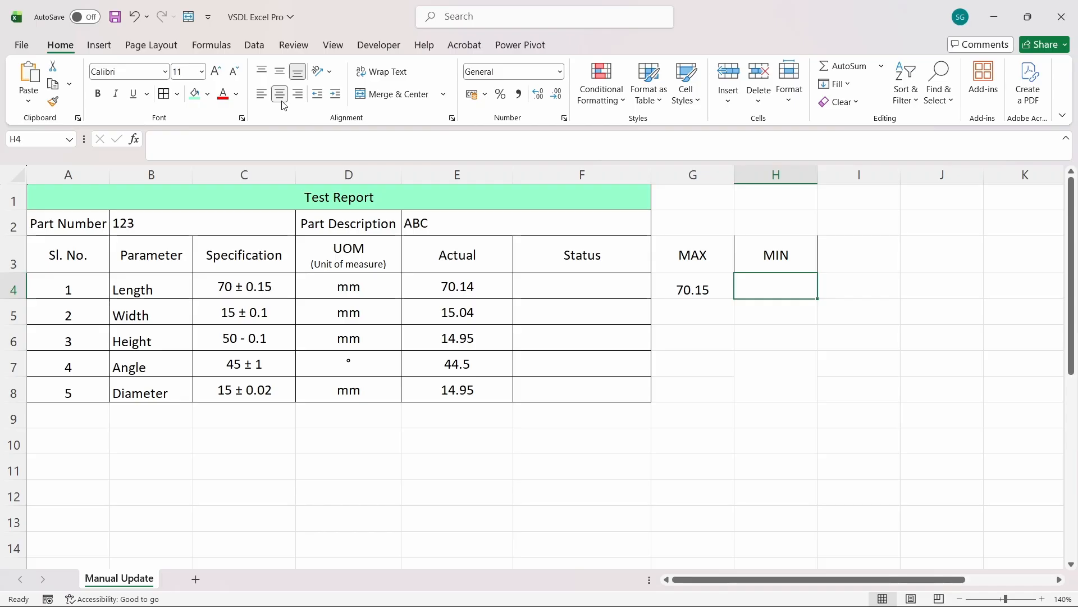
pyautogui.write('=70-')
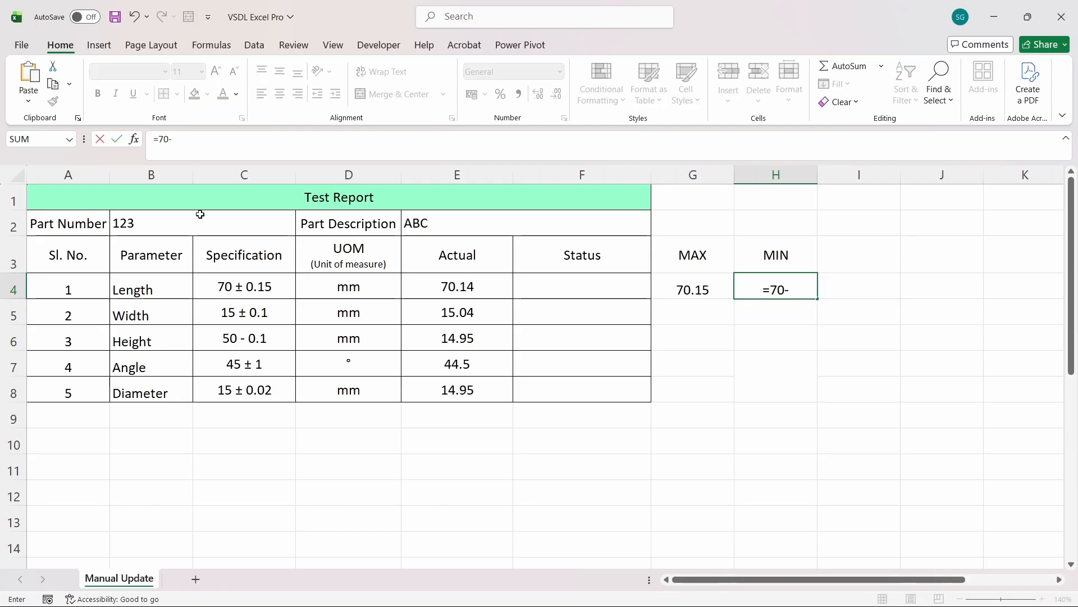
pyautogui.write('0.15')
pyautogui.press('Return')
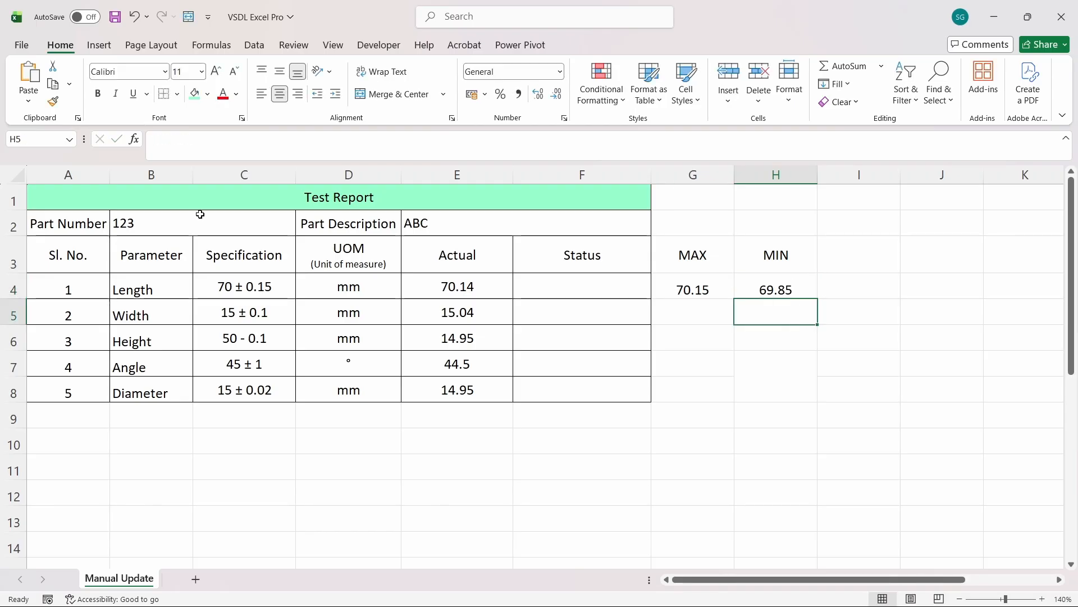
# - Calculate the Width row's limits with =15+0.1 for MAX in G5 and =15-0.1 for MIN in H5
pyautogui.press('Up')
pyautogui.press('Left')
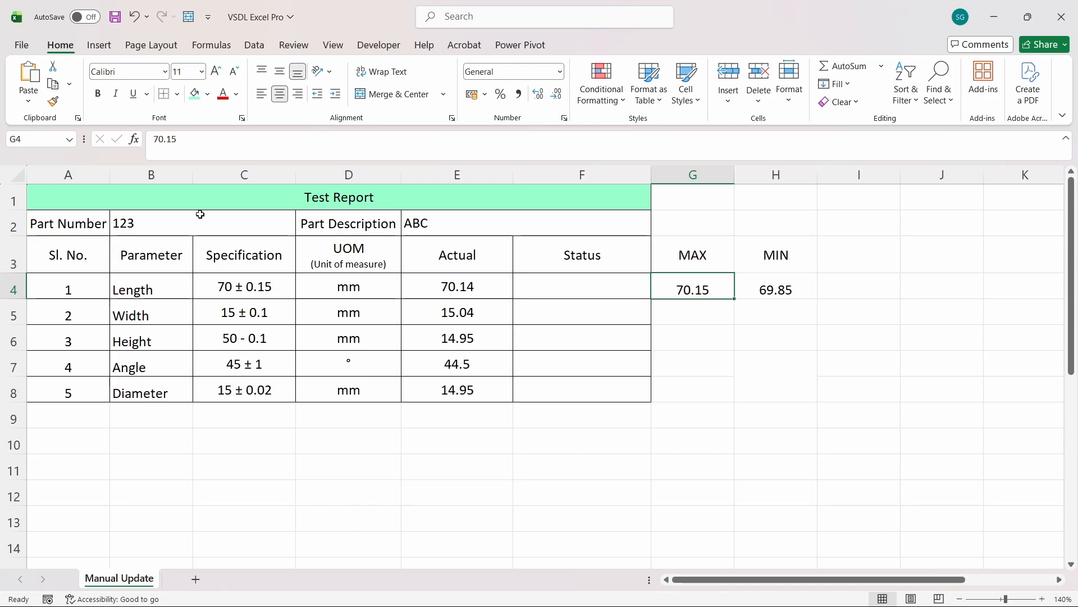
pyautogui.press('Down')
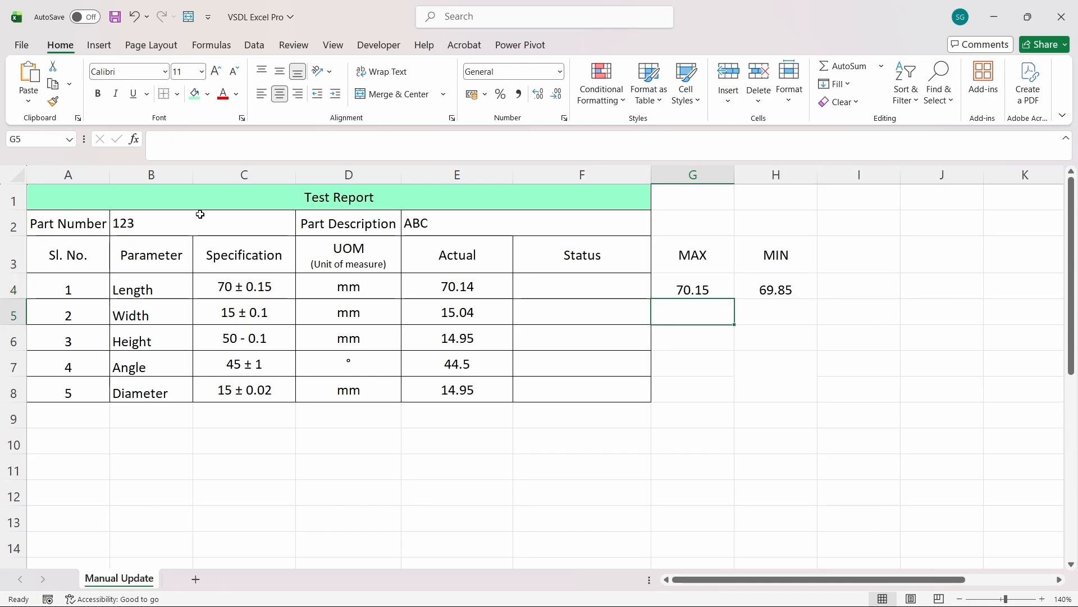
pyautogui.press('Up')
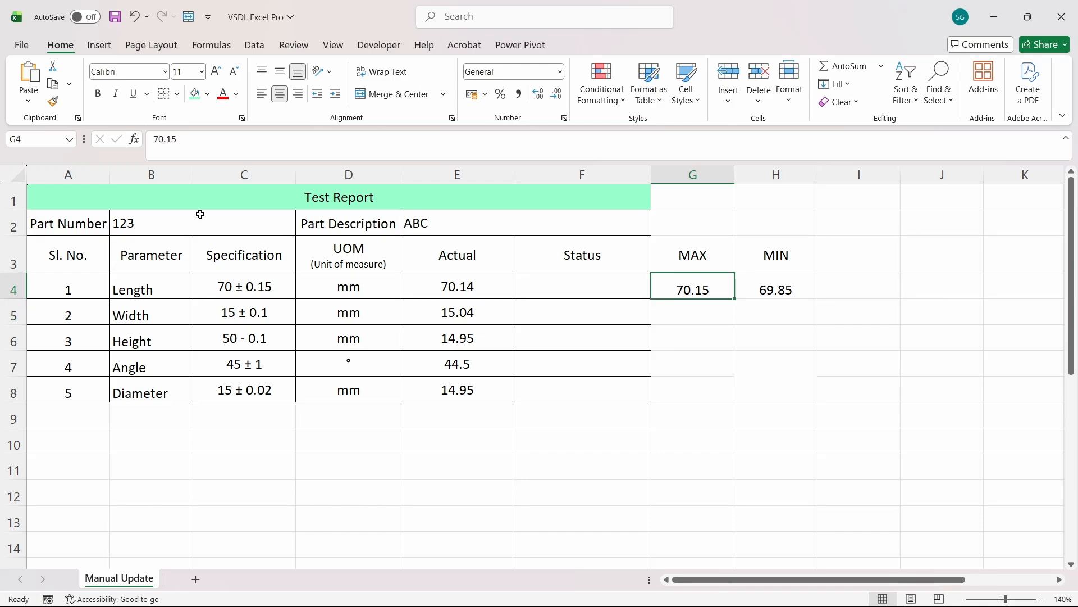
pyautogui.press('Down')
pyautogui.write('=15+0.1')
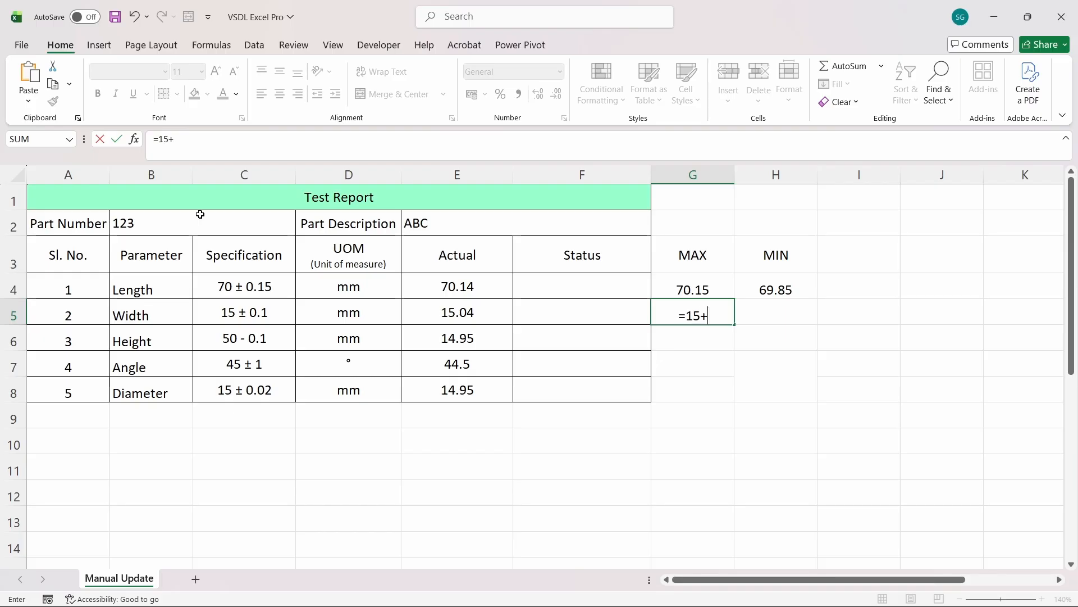
pyautogui.press('Return')
pyautogui.press('Up')
pyautogui.press('Right')
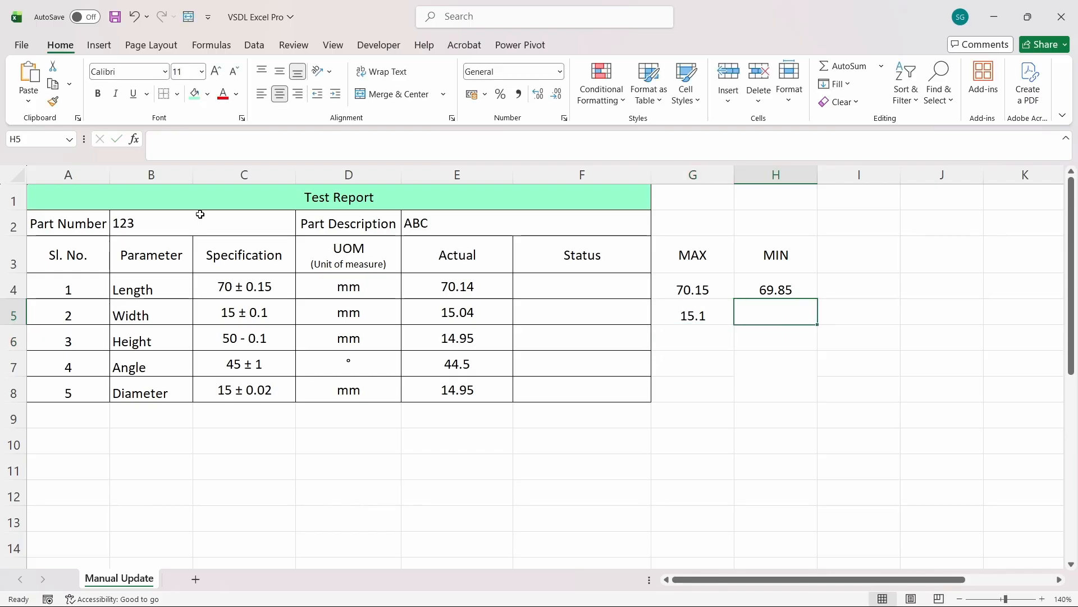
pyautogui.write('=15-0.1')
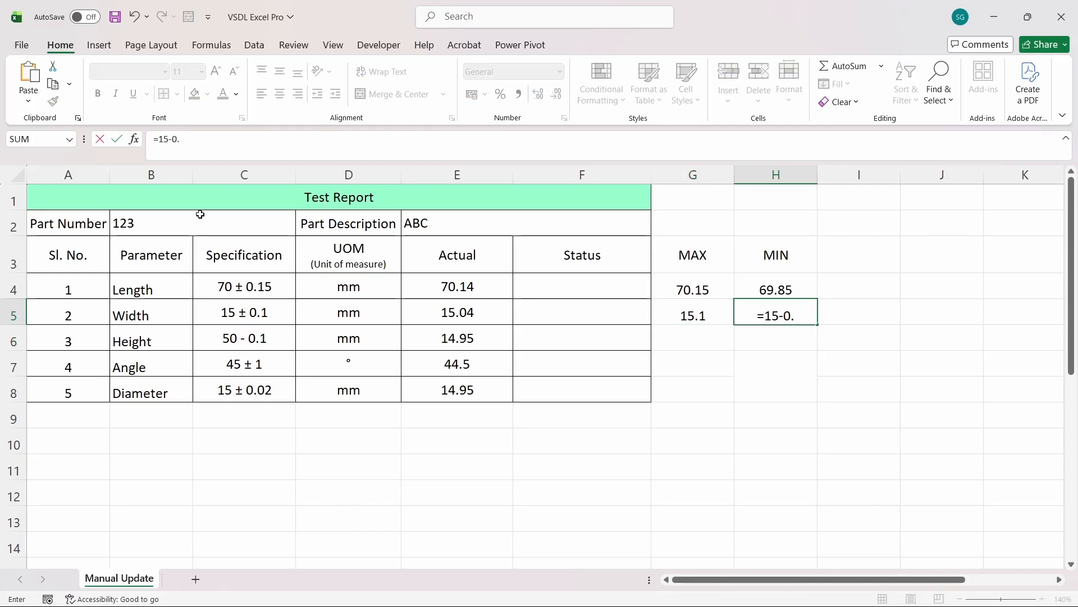
pyautogui.press('Return')
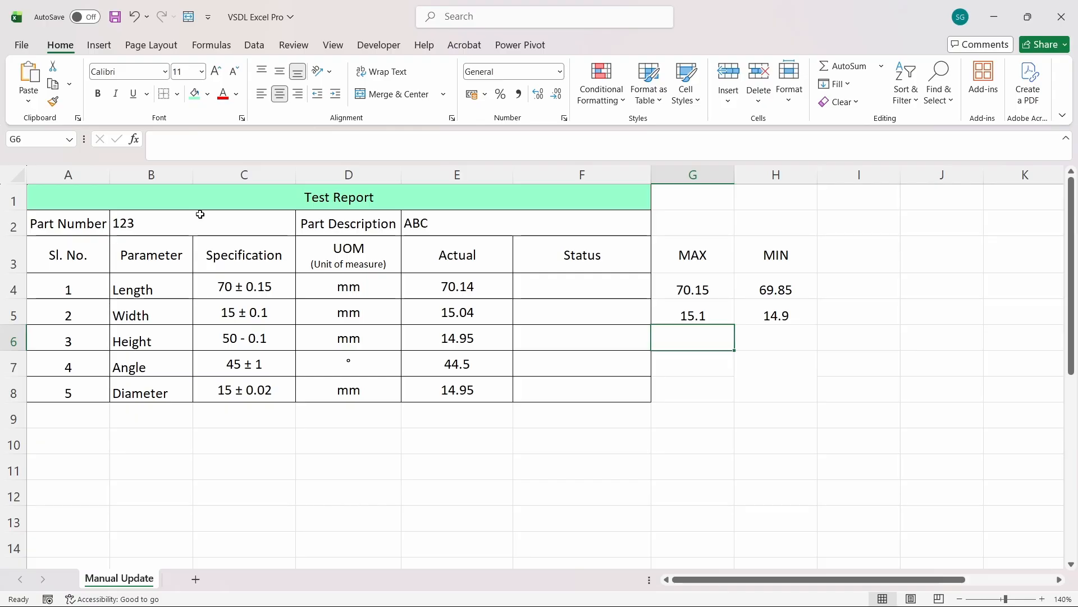
pyautogui.write('=')
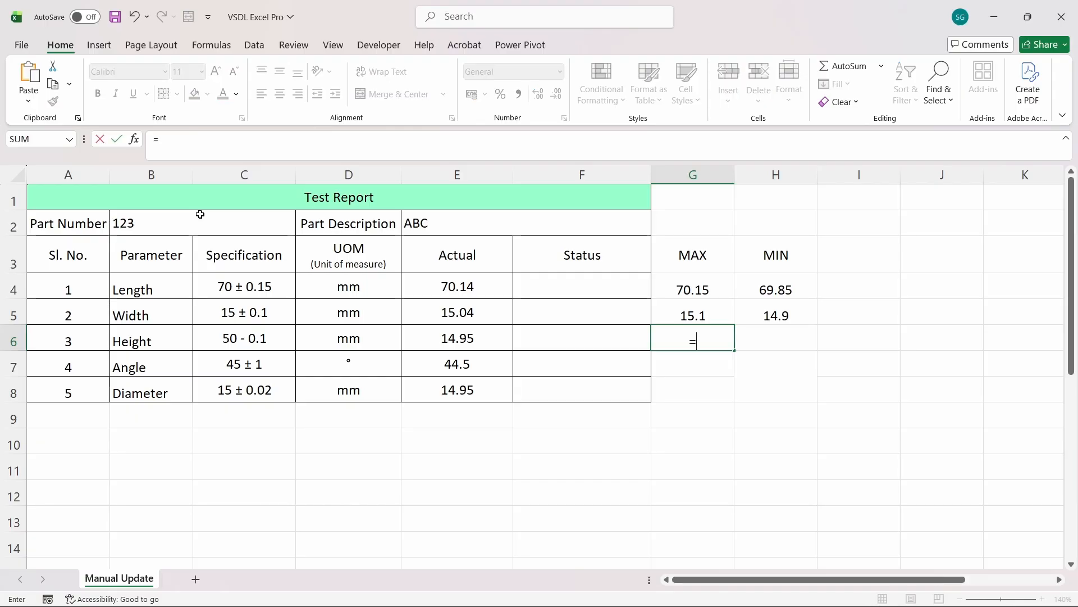
pyautogui.write('5')
pyautogui.press('Escape')
# - Check the Height row and enter its limits, =15 for MAX in G6 and =15-0.1 for MIN in H6
pyautogui.press('Left')
pyautogui.press('Left')
pyautogui.press('Left')
pyautogui.press('Left')
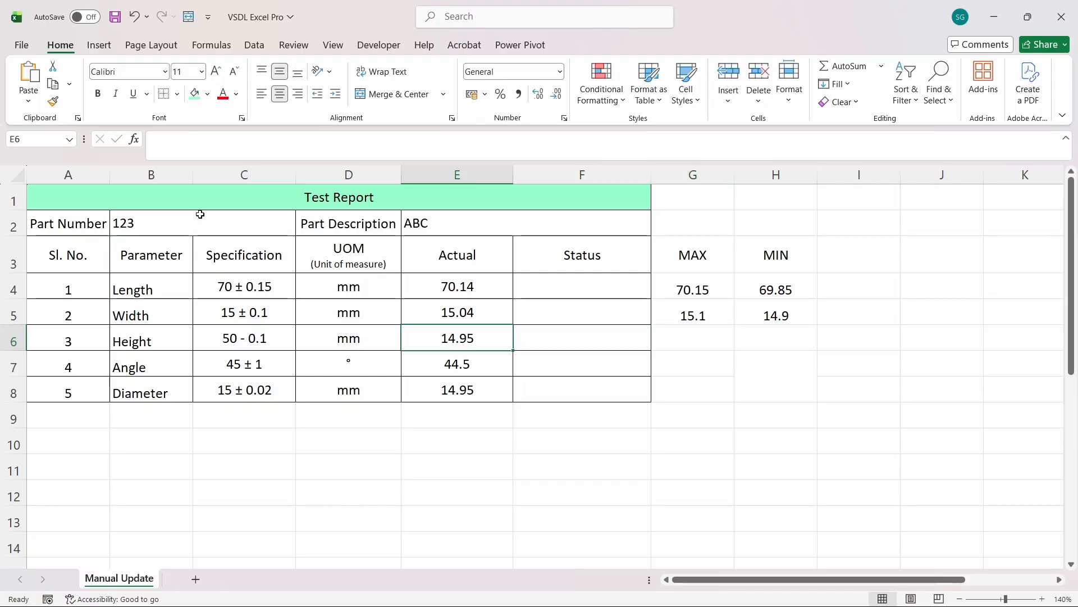
pyautogui.press('Right')
pyautogui.press('Right')
pyautogui.press('Right')
pyautogui.press('Right')
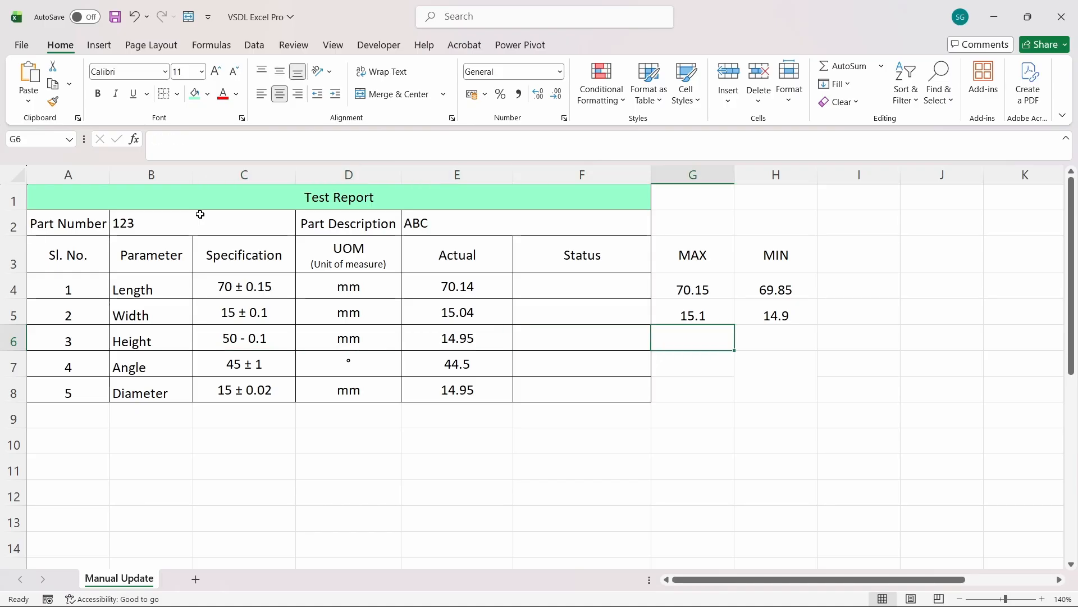
pyautogui.write('=')
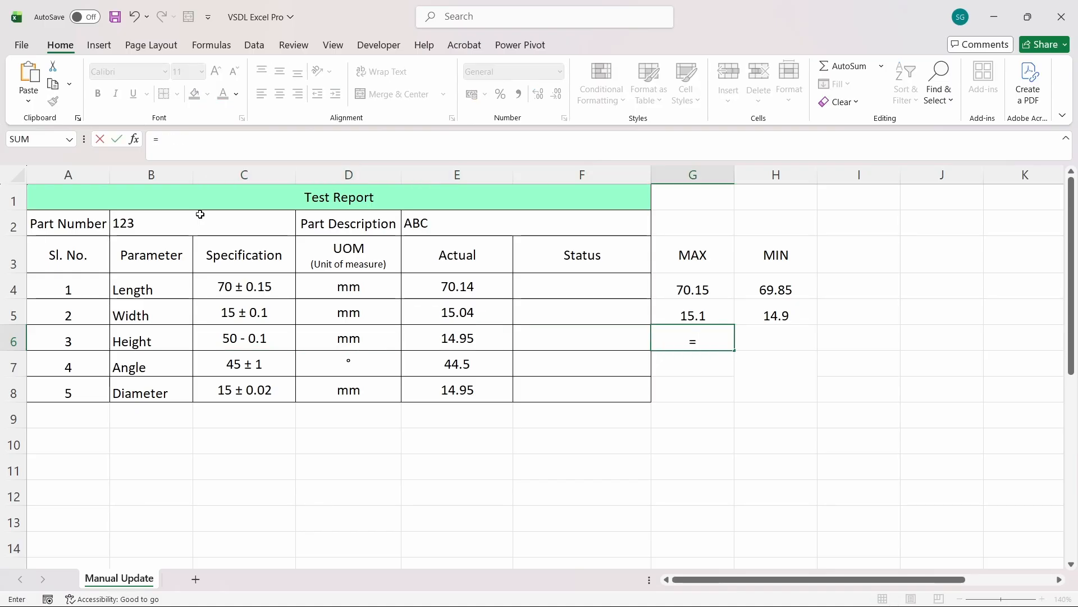
pyautogui.write('15')
pyautogui.press('Tab')
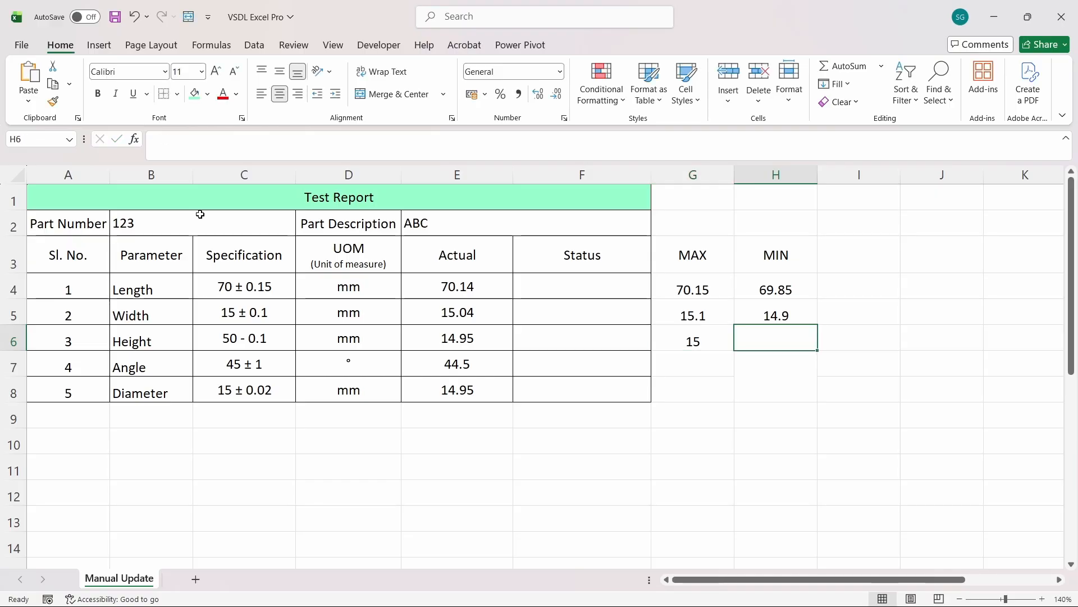
pyautogui.write('=15-0.1')
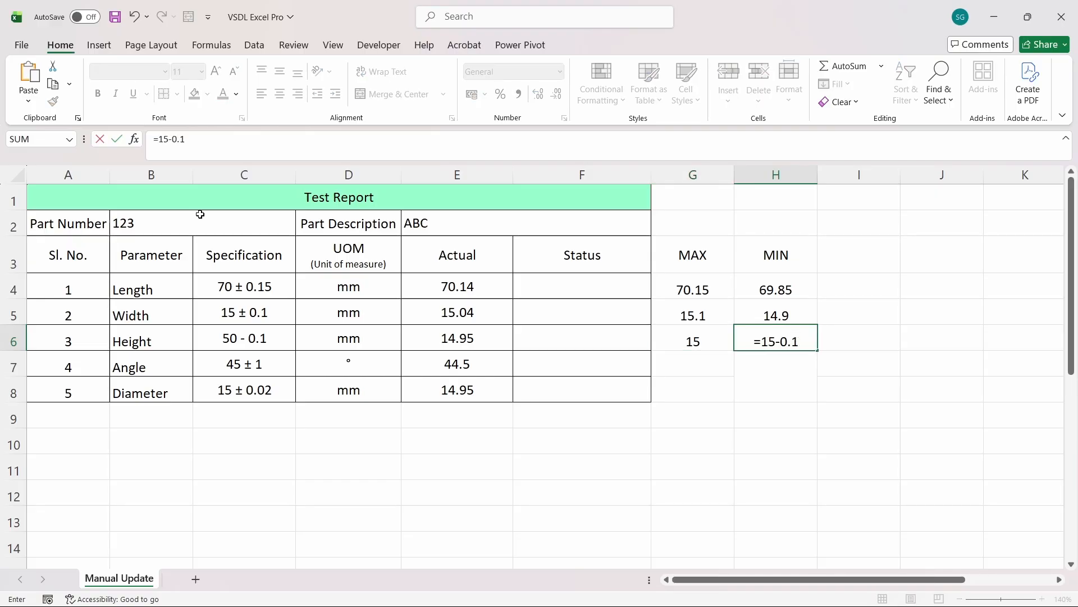
pyautogui.press('Return')
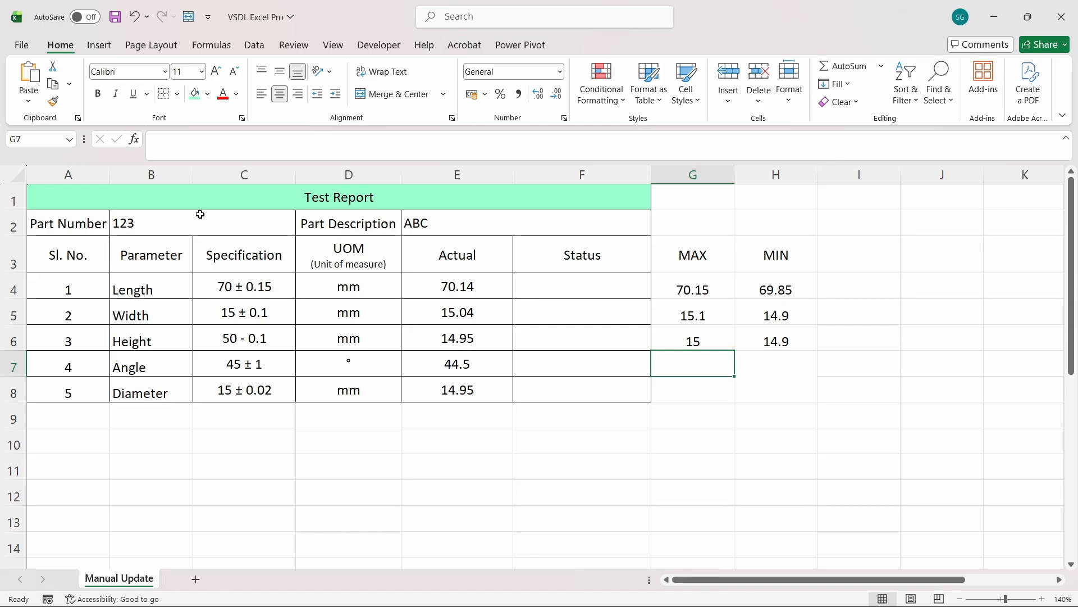
# - Calculate the Angle row's limits with =45+1 for MAX in G7 and =45-1 for MIN in H7
pyautogui.write('=')
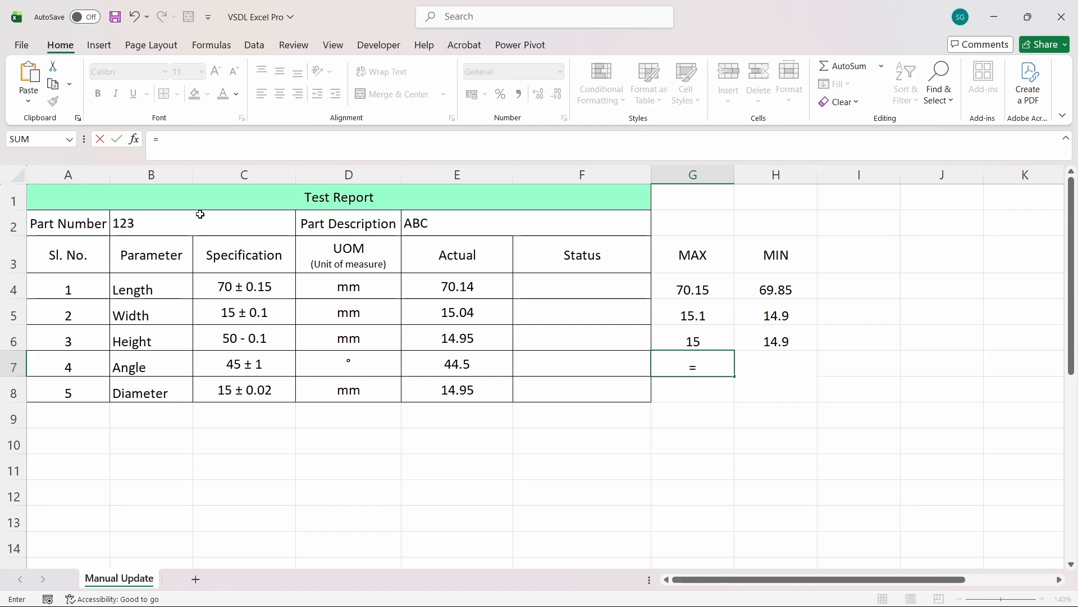
pyautogui.write('45+1')
pyautogui.press('Tab')
pyautogui.write('=45-1')
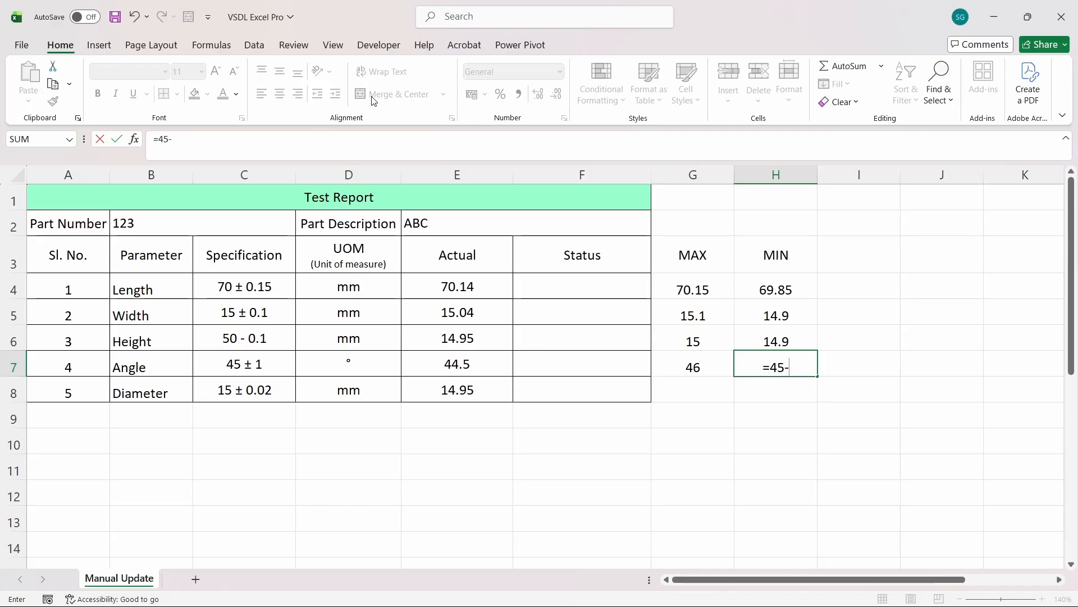
pyautogui.press('Return')
pyautogui.press('Left')
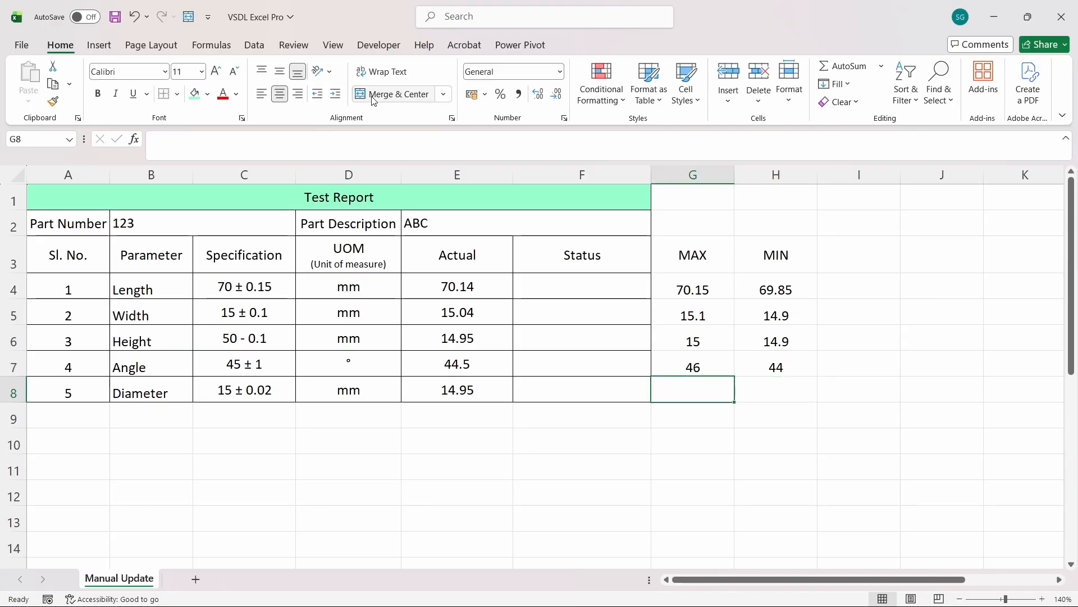
# - Calculate the Diameter row's limits with =15+0.02 for MAX in G8 and =15-0.02 for MIN in H8
pyautogui.write('=1')
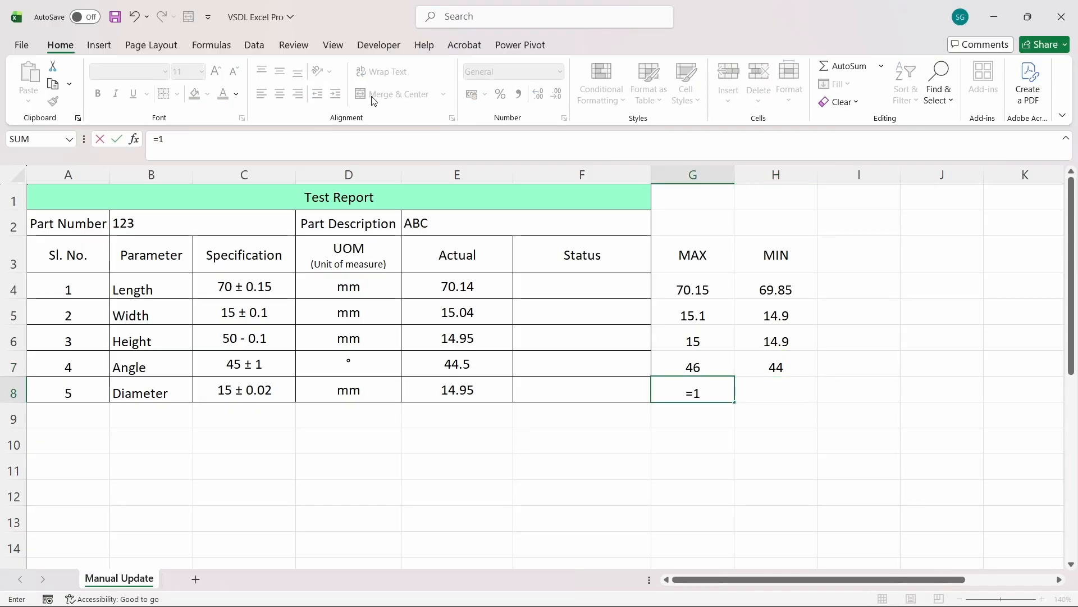
pyautogui.write('5+0.02')
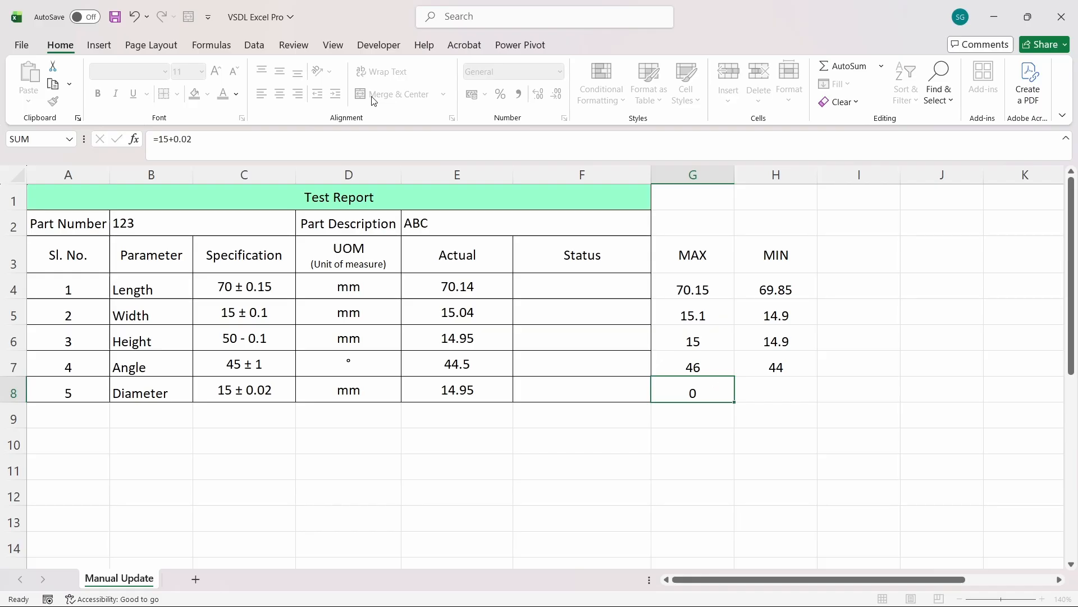
pyautogui.press('Tab')
pyautogui.write('=')
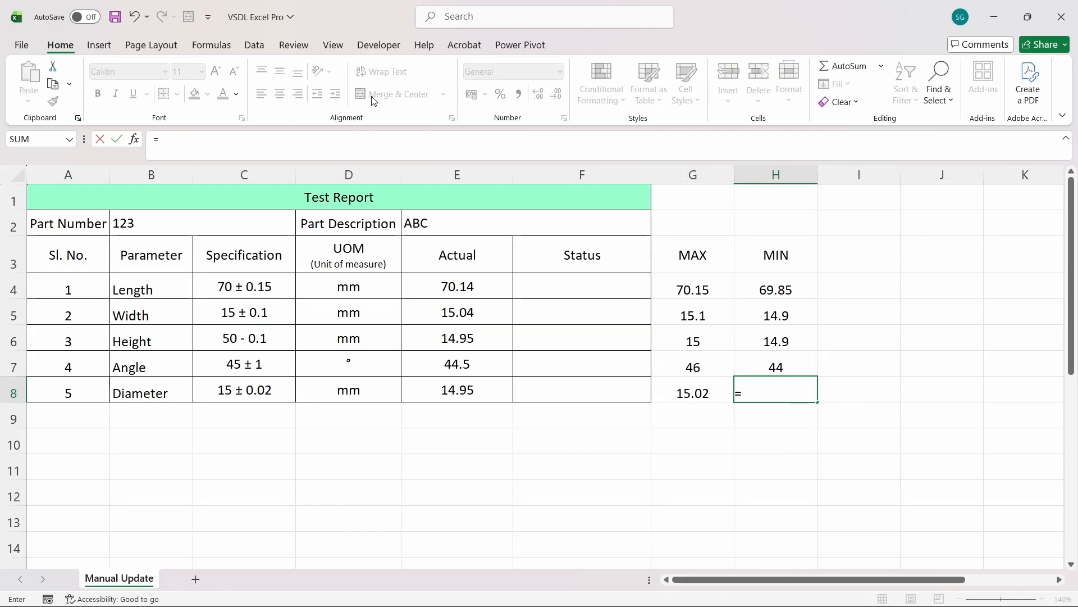
pyautogui.write('15-0.02')
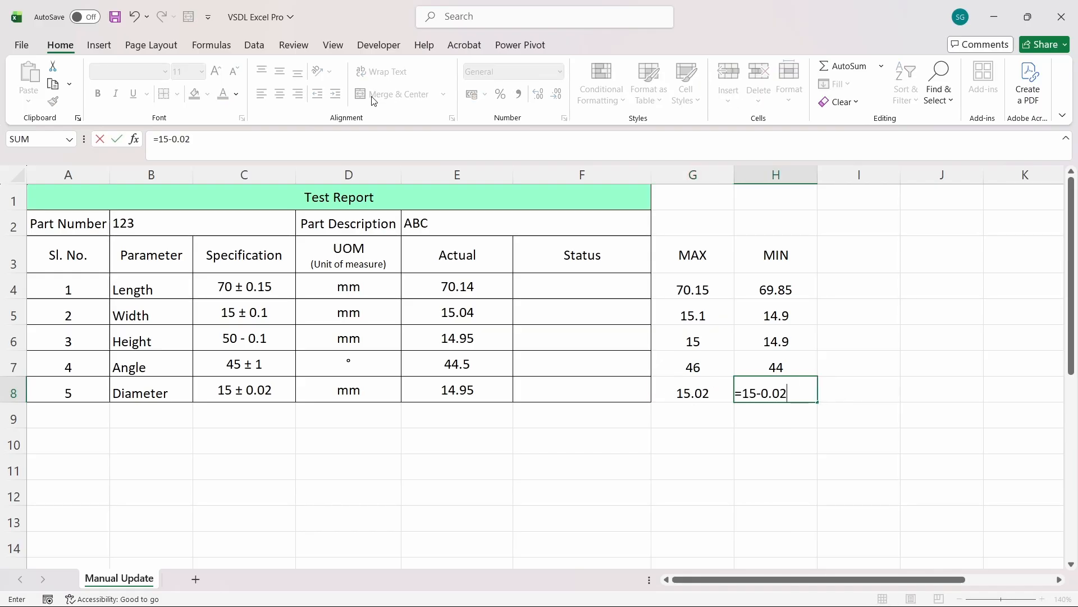
pyautogui.press('Return')
pyautogui.press('Down')
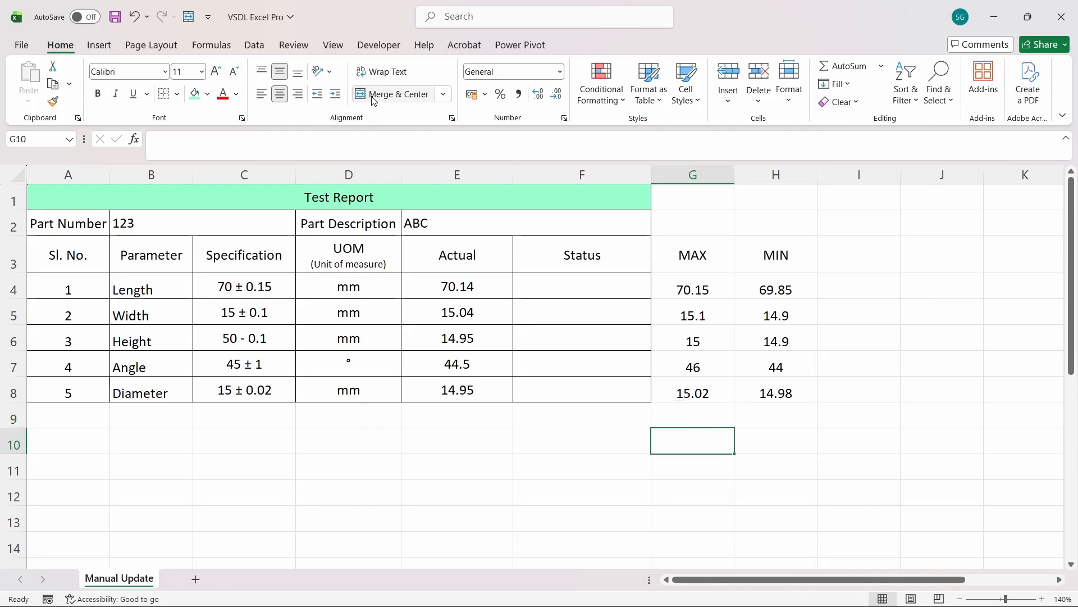
# - Examine the Status column F and row 4 to identify the address of the first Status cell
pyautogui.press('Up')
pyautogui.press('Up')
pyautogui.press('Up')
pyautogui.press('Up')
pyautogui.press('Up')
pyautogui.press('Up')
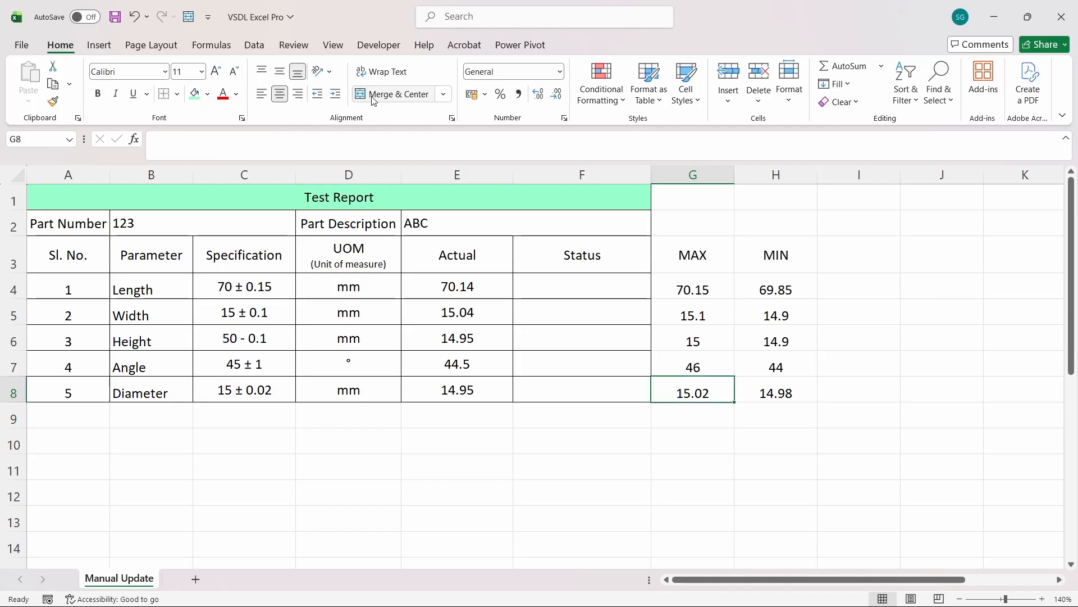
pyautogui.press('Left')
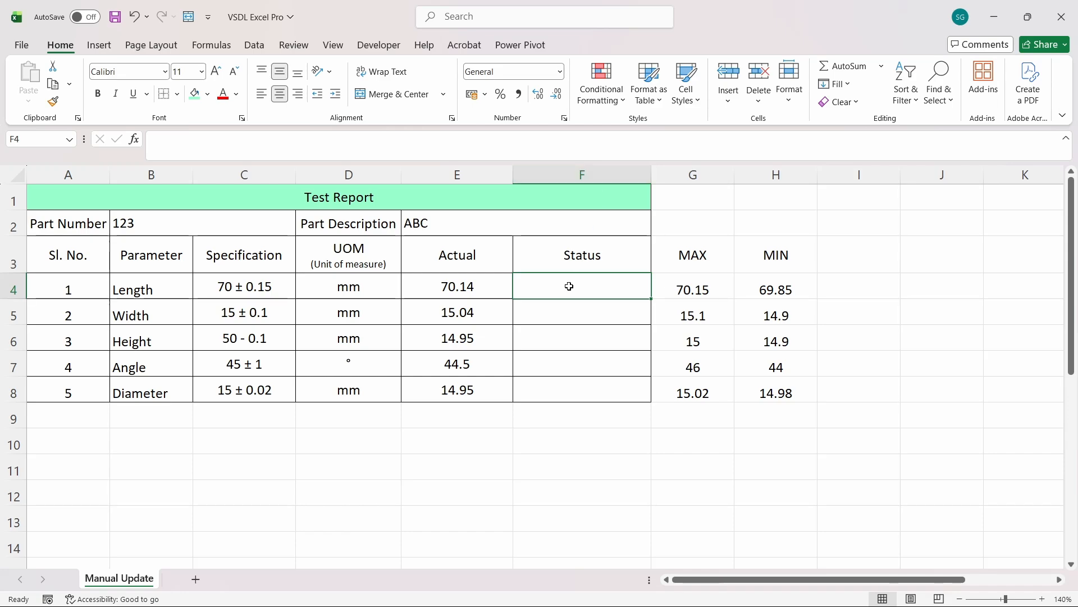
pyautogui.click(564, 305)
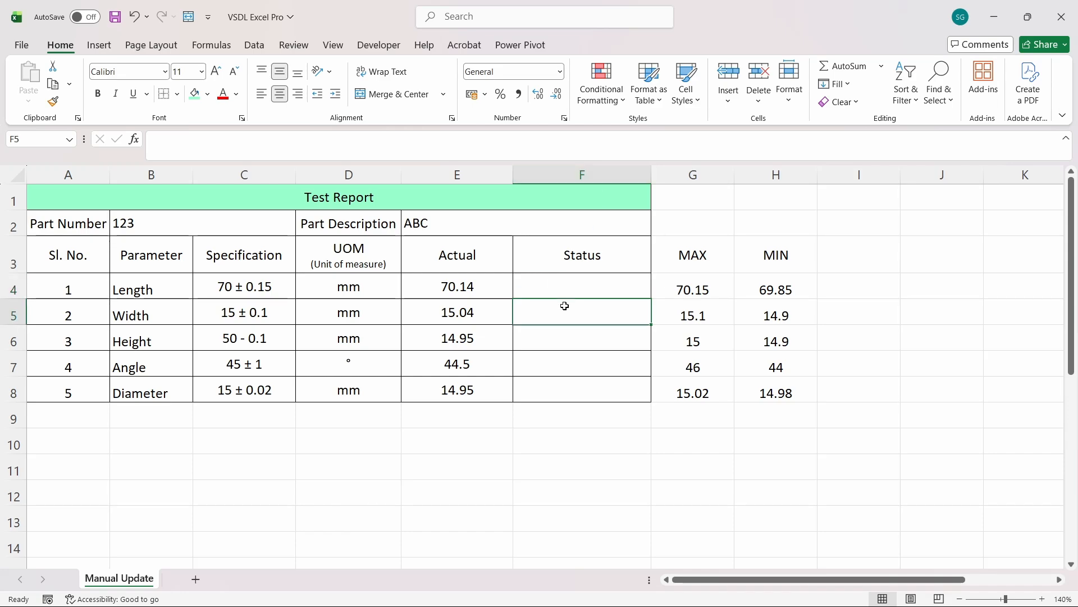
pyautogui.click(592, 175)
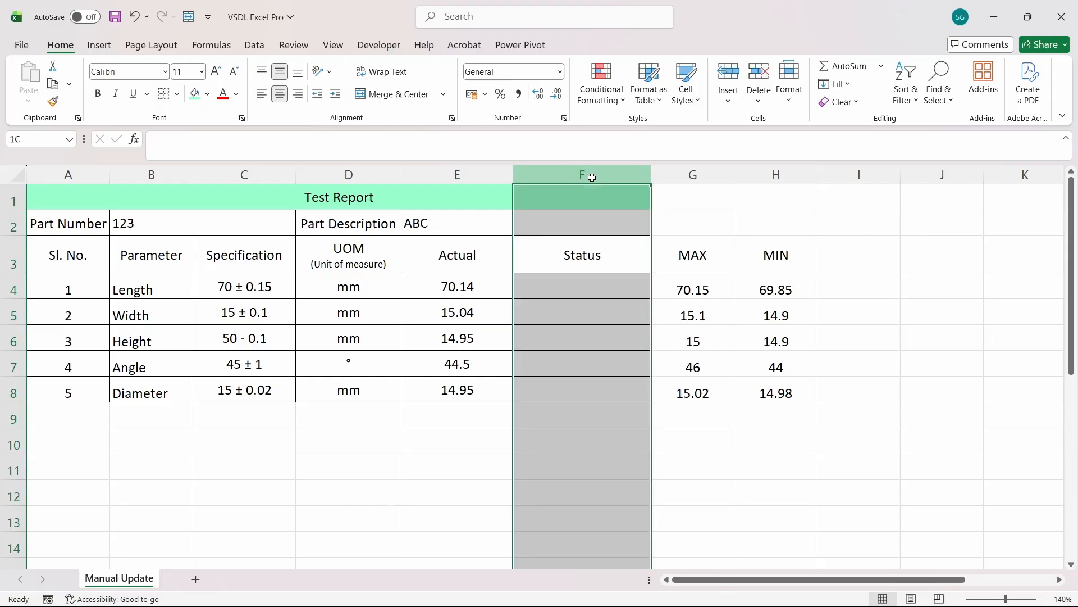
pyautogui.click(578, 279)
pyautogui.click(14, 290)
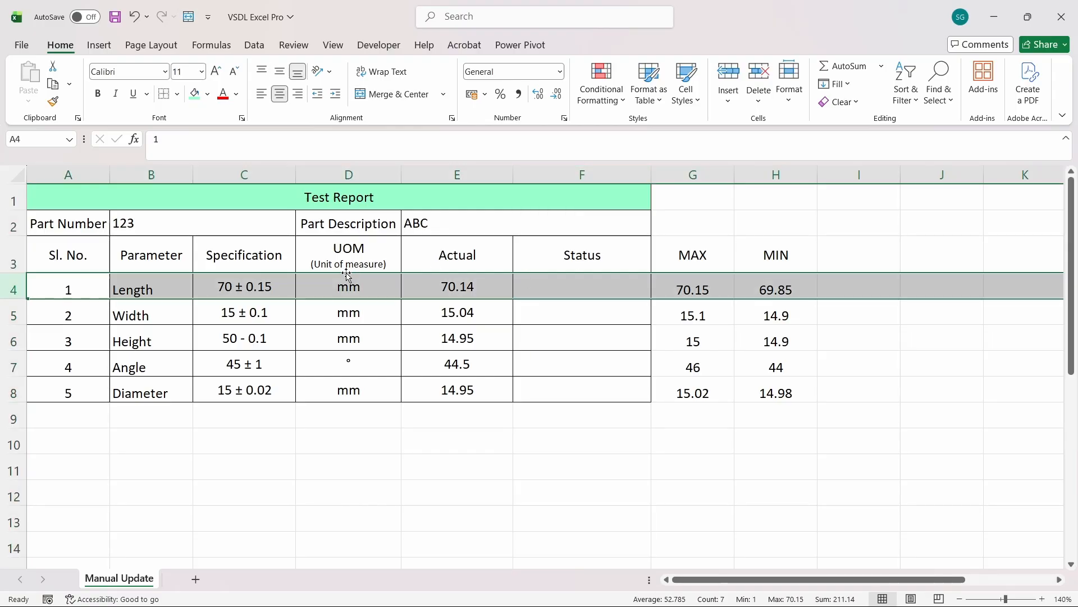
# - Label the Status cells with their own addresses, entering F4, F5, F6, F7 and F8 down the column
pyautogui.click(567, 281)
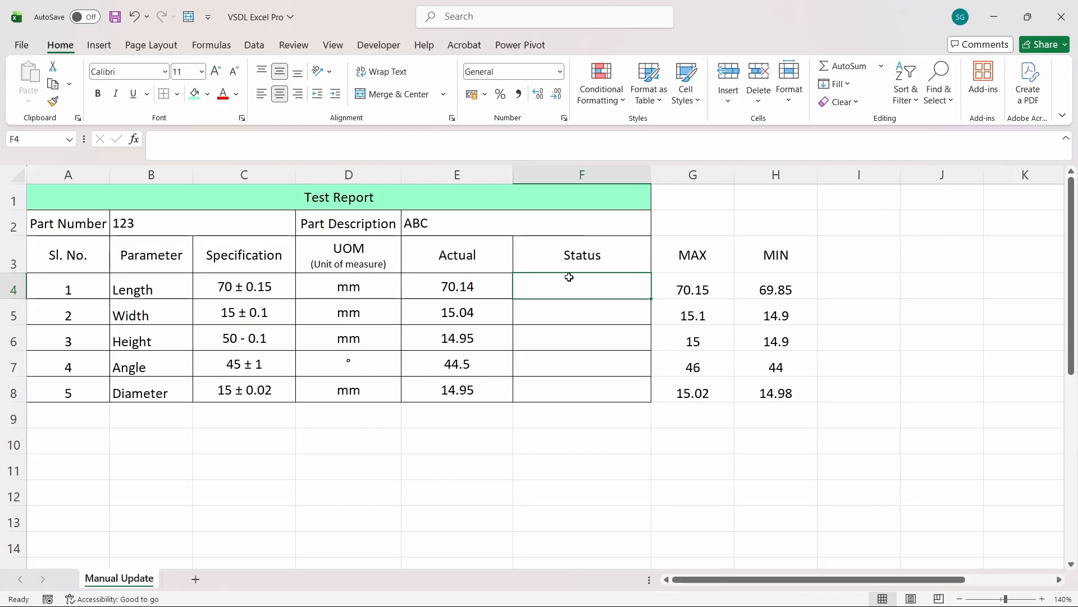
pyautogui.write('F4')
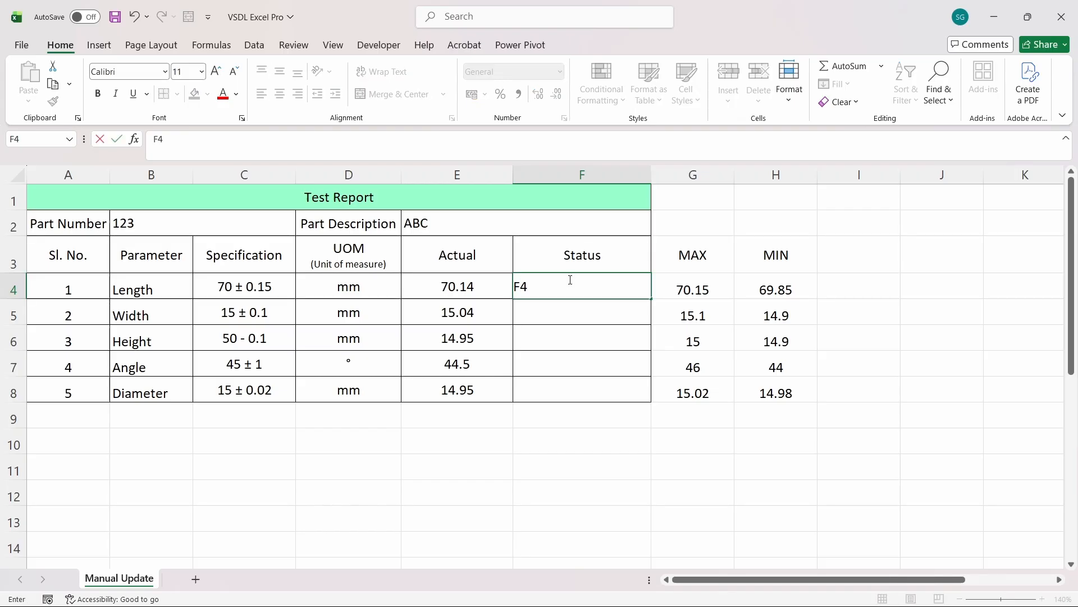
pyautogui.press('Return')
pyautogui.write('F4')
pyautogui.press('BackSpace')
pyautogui.write('5')
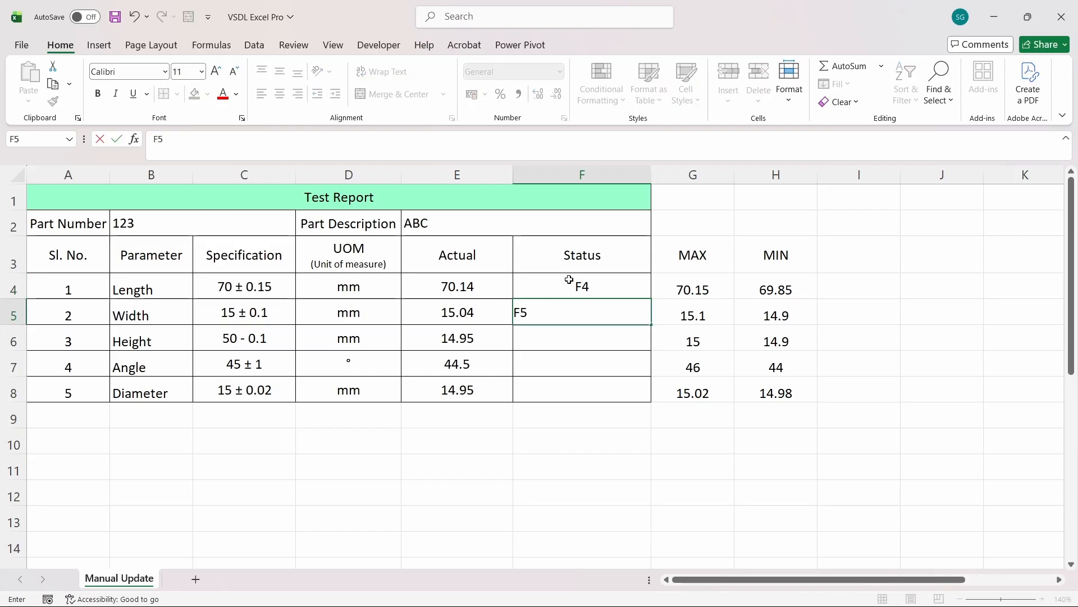
pyautogui.press('Return')
pyautogui.write('F6')
pyautogui.press('Return')
pyautogui.write('F7')
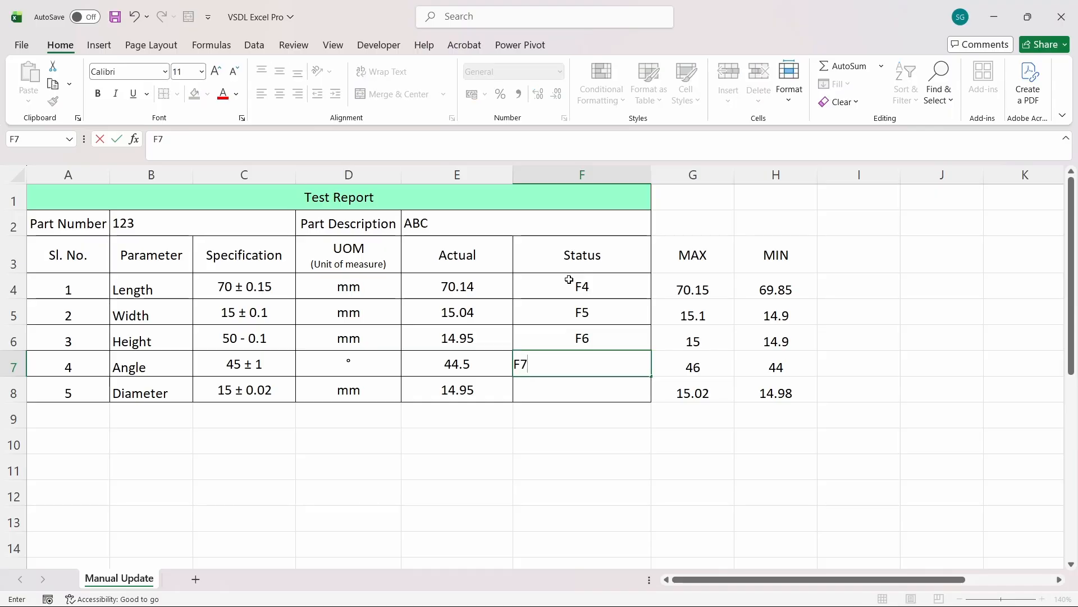
pyautogui.press('Return')
pyautogui.write('F8')
pyautogui.press('Return')
# - Copy the address labels from F4:F8 to J4:J8 and undo the paste
pyautogui.click(569, 280)
pyautogui.hotkey('shift', 'Down')
pyautogui.hotkey('shift', 'Down')
pyautogui.hotkey('shift', 'Down')
pyautogui.hotkey('shift', 'Down')
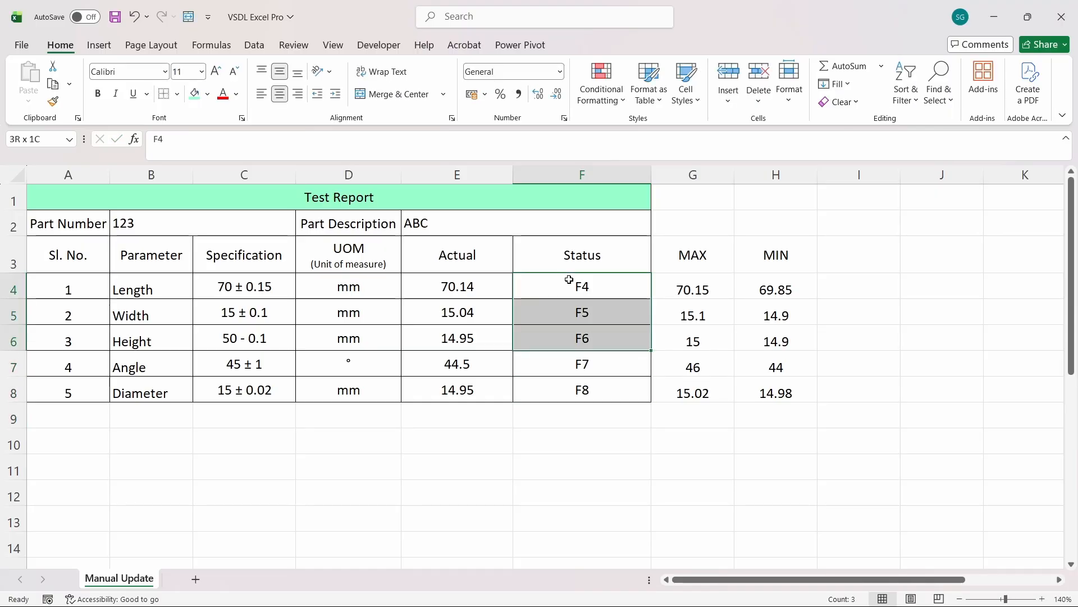
pyautogui.hotkey('ctrl', 'c')
pyautogui.press('Right')
pyautogui.press('Right')
pyautogui.press('Right')
pyautogui.press('Right')
pyautogui.hotkey('ctrl', 'v')
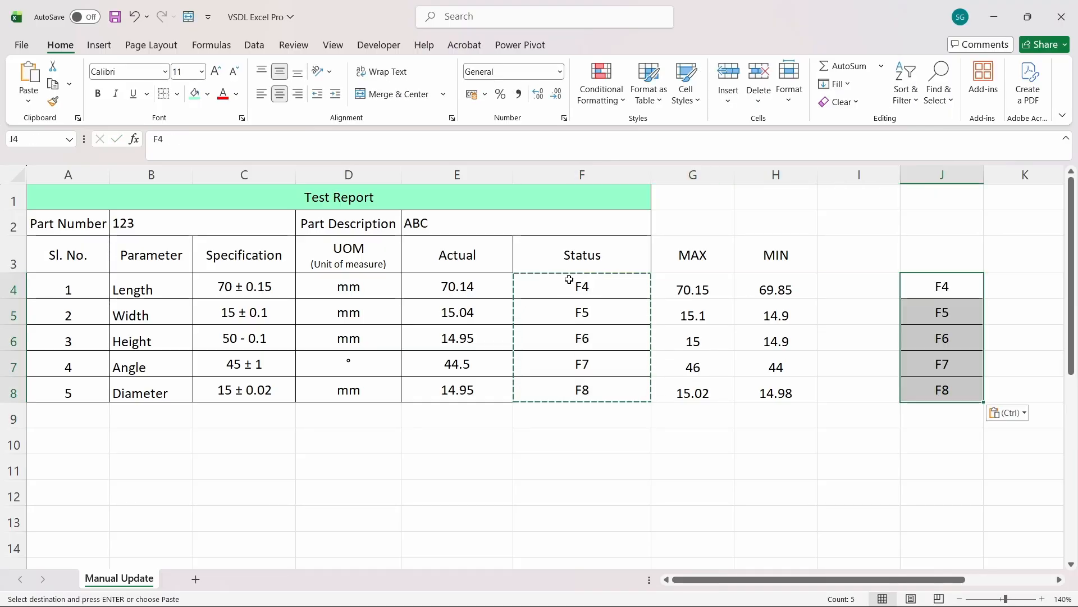
pyautogui.hotkey('ctrl', 'z')
# - Clear the address labels from the Status cells F4:F8
pyautogui.press('Left')
pyautogui.press('Left')
pyautogui.press('Left')
pyautogui.press('Left')
pyautogui.hotkey('ctrl', 'shift', 'Down')
pyautogui.press('Delete')
# - Begin the Length row's Status formula in F4 with an IF that returns "Rejected" when E4<69.85
pyautogui.click(569, 280)
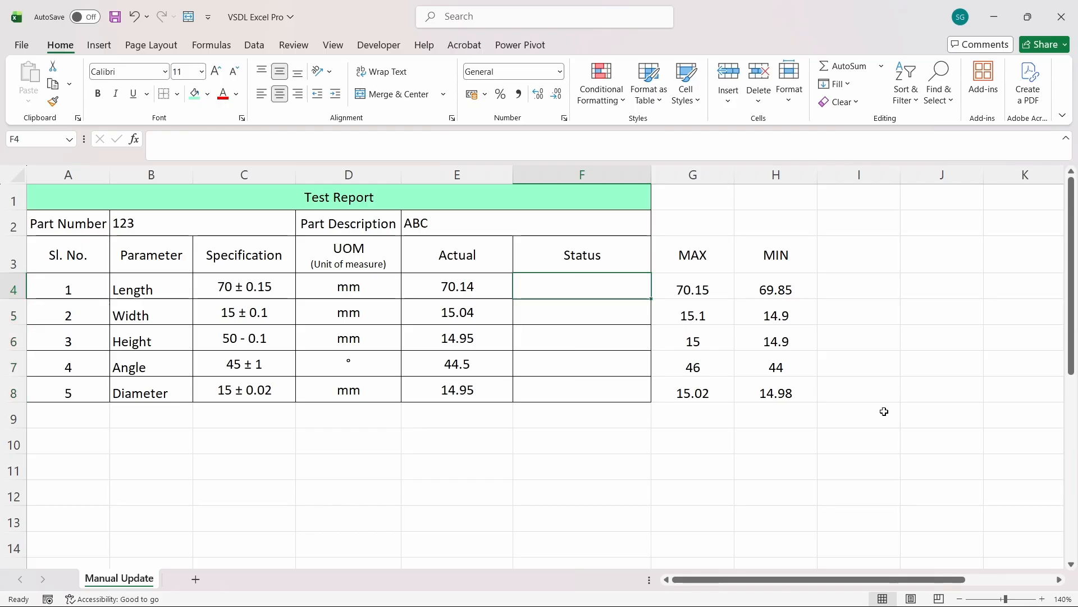
pyautogui.write('=')
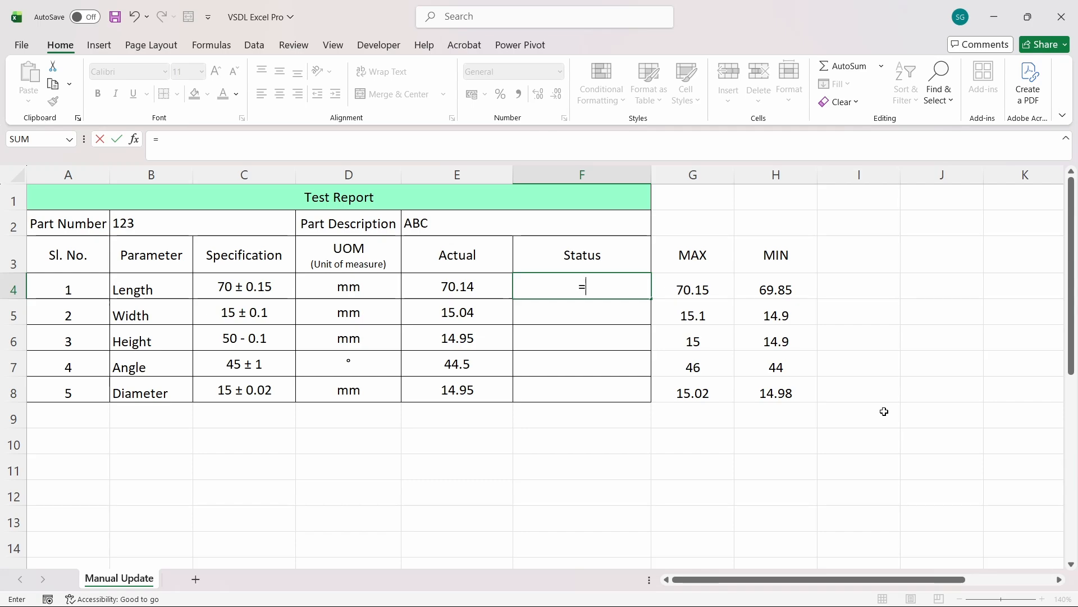
pyautogui.write('IF(')
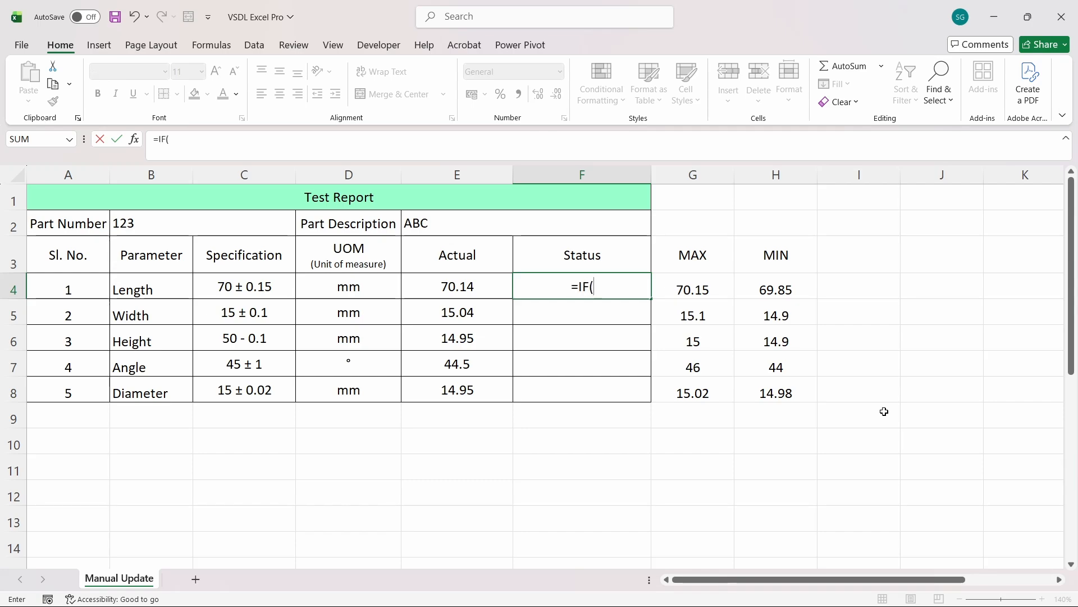
pyautogui.press('Left')
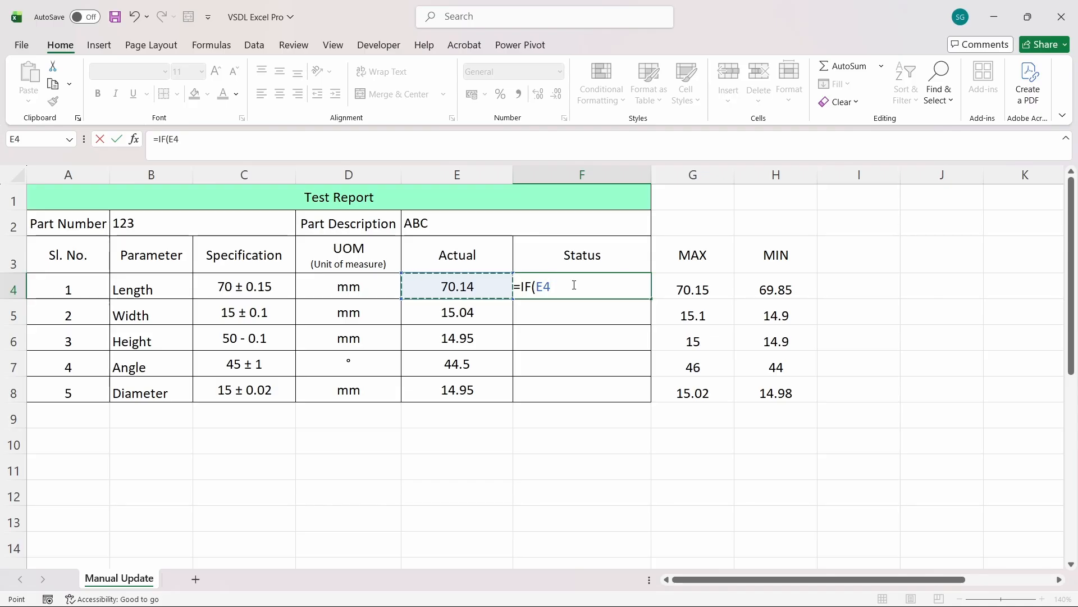
pyautogui.write('<')
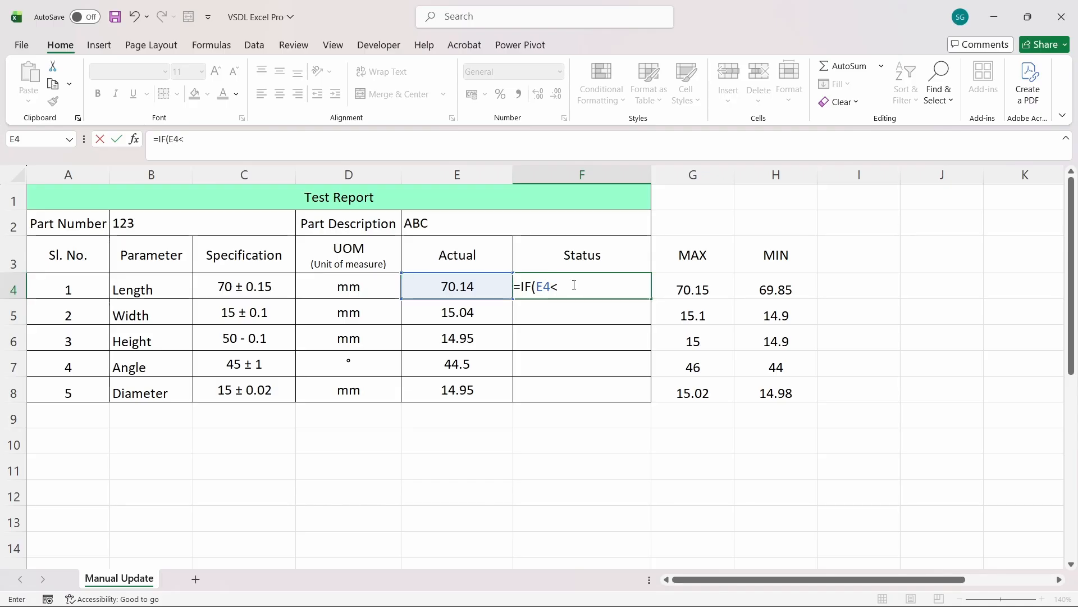
pyautogui.write('69.85,"Rejecte')
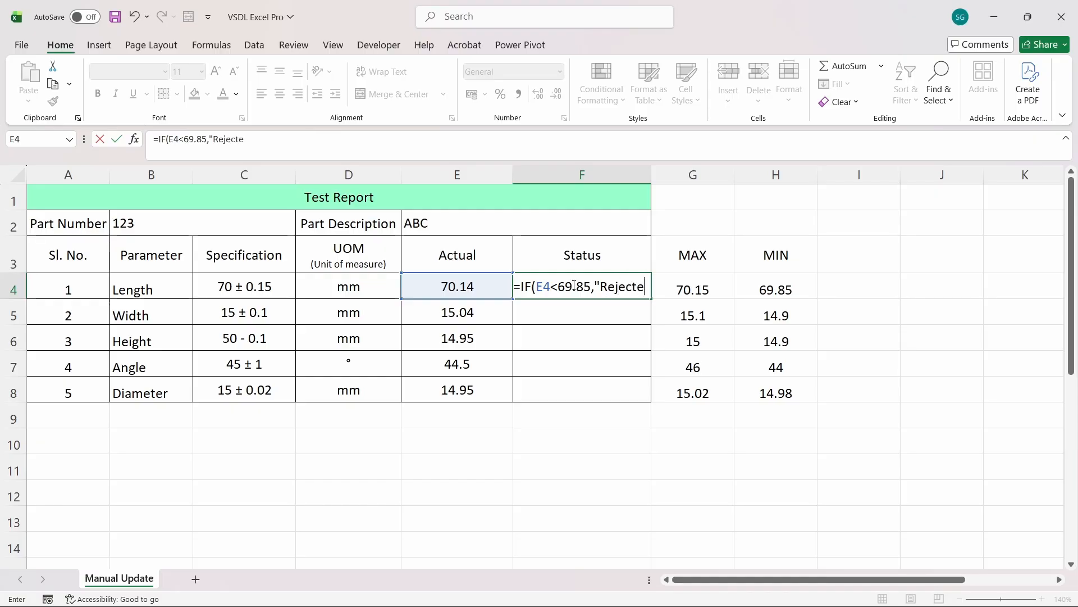
pyautogui.write('d')
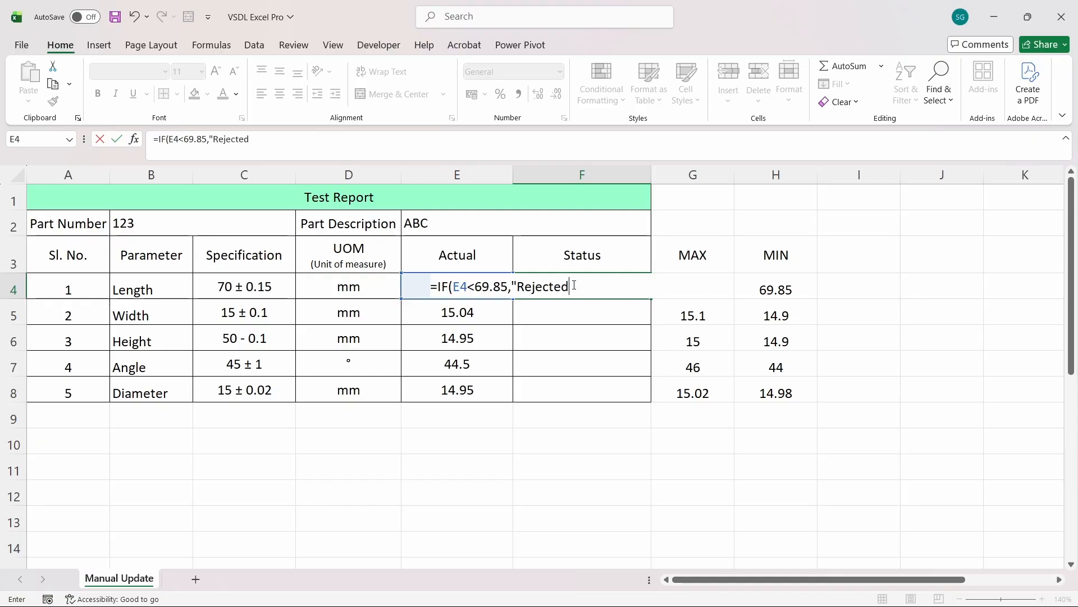
# - Complete the F4 formula with the nested condition IF(E4<=70.15,"Accepted","Rework") and enter it
pyautogui.write('",IF(E4')
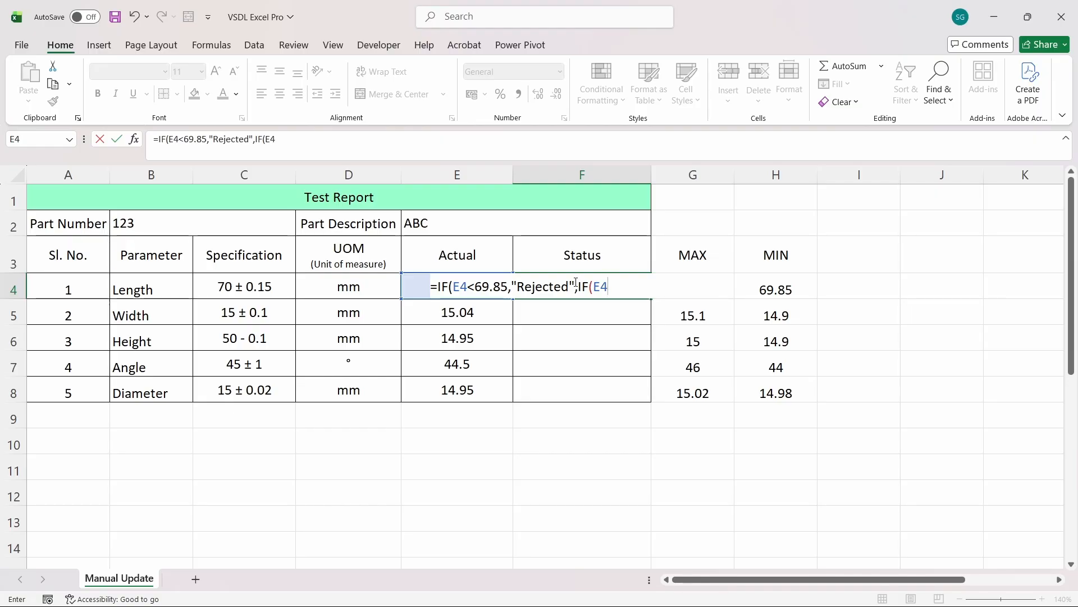
pyautogui.write('<=70.15')
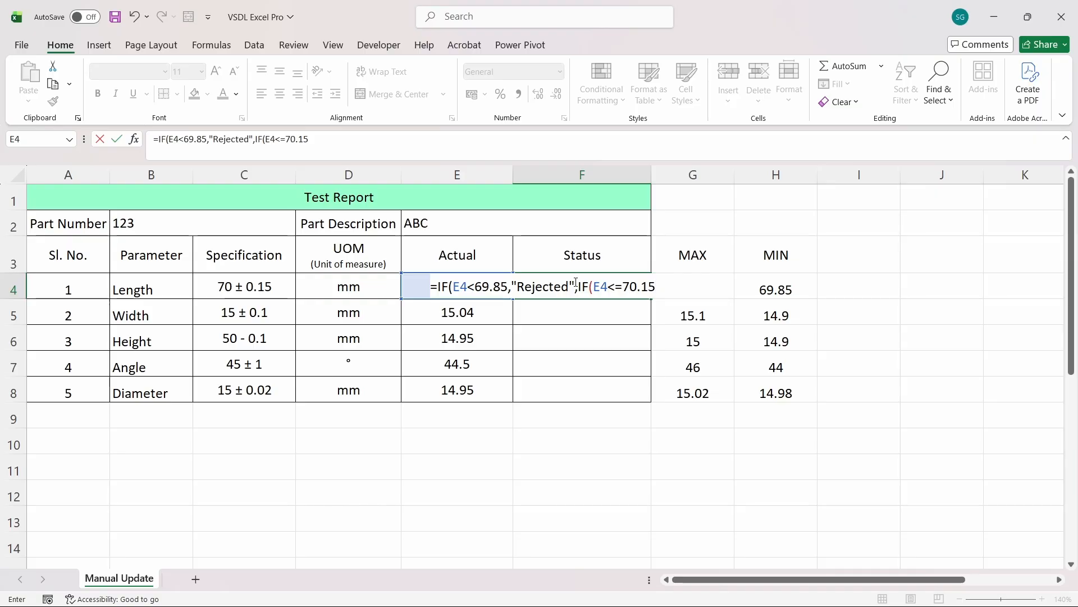
pyautogui.write(',"Accepted')
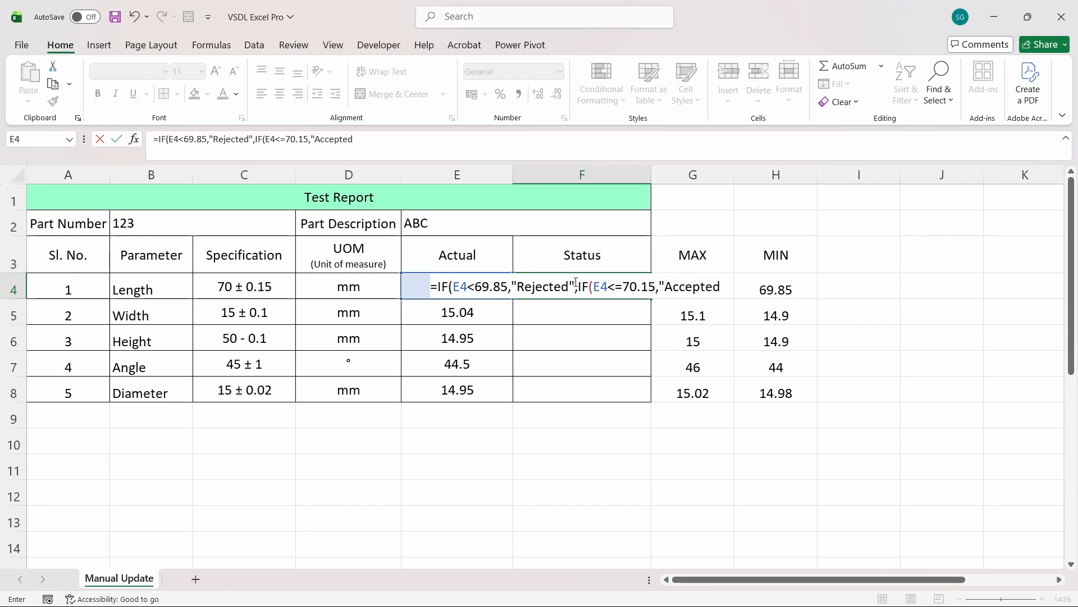
pyautogui.write('"')
pyautogui.write(',')
pyautogui.write('"Re')
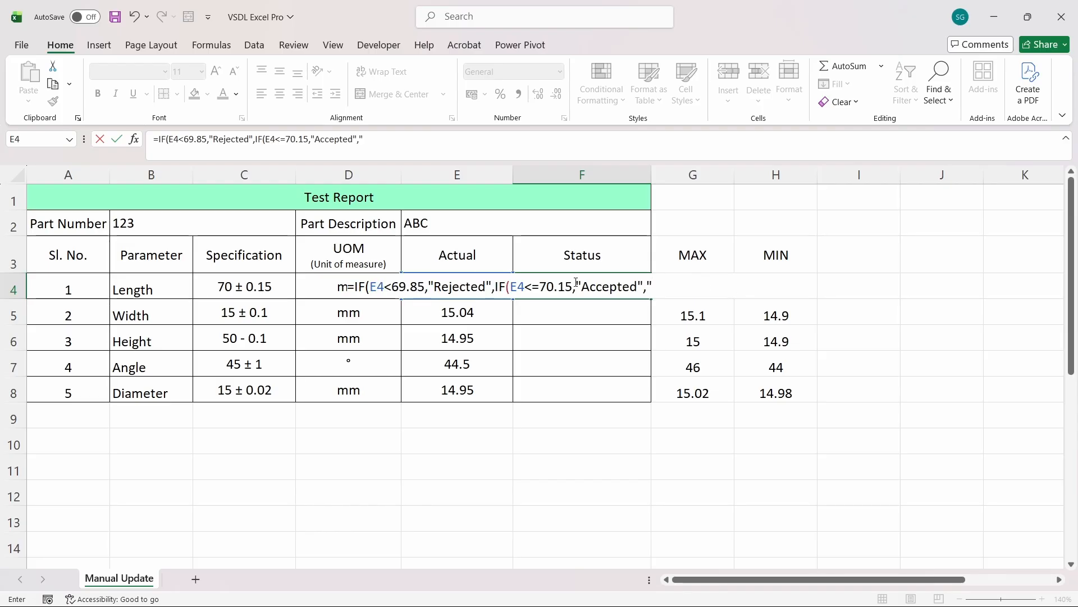
pyautogui.write('work')
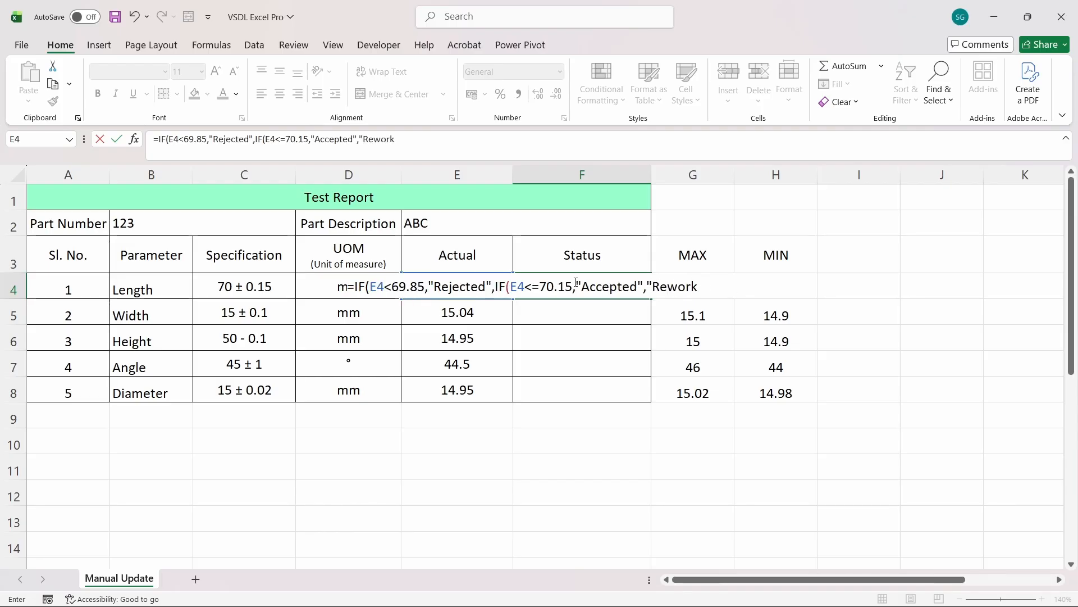
pyautogui.write('")')
pyautogui.write(')')
pyautogui.press('Return')
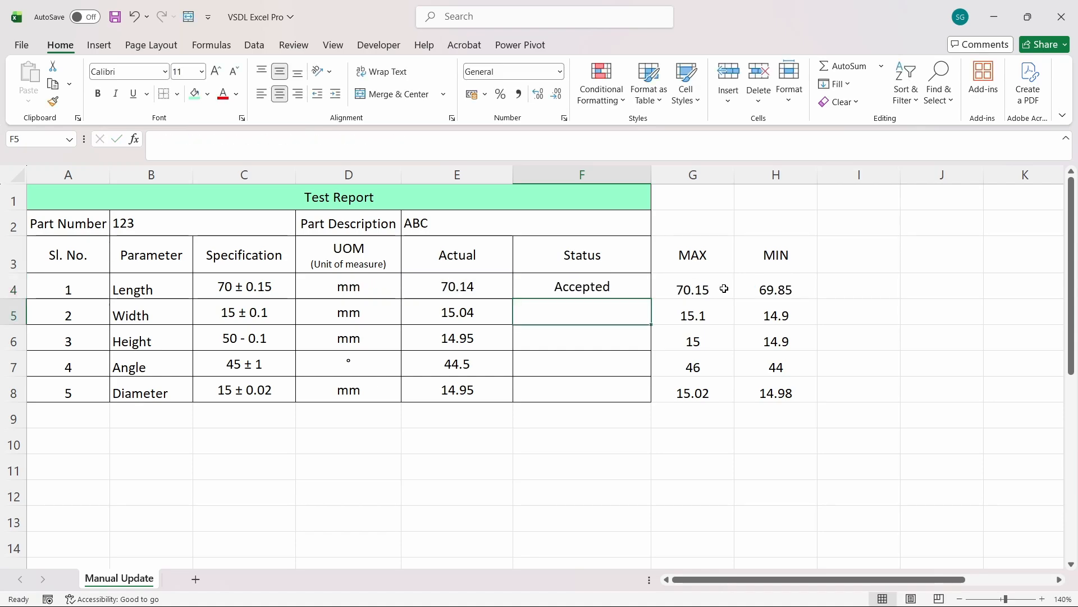
# - Review the nested IF formula in the Length row's Status cell F4
pyautogui.press('Up')
pyautogui.press('Up')
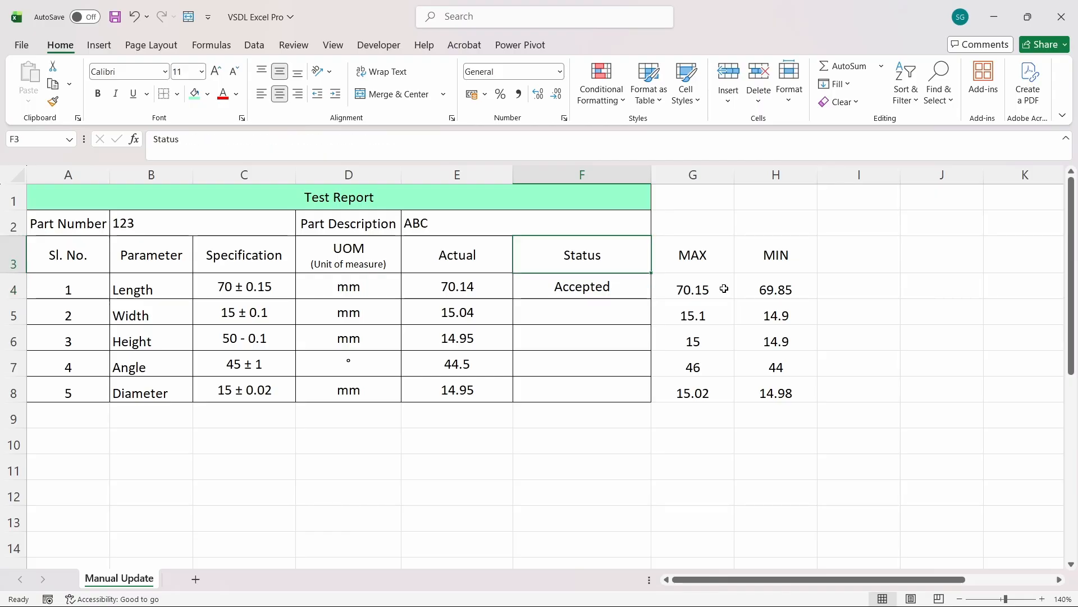
pyautogui.press('Down')
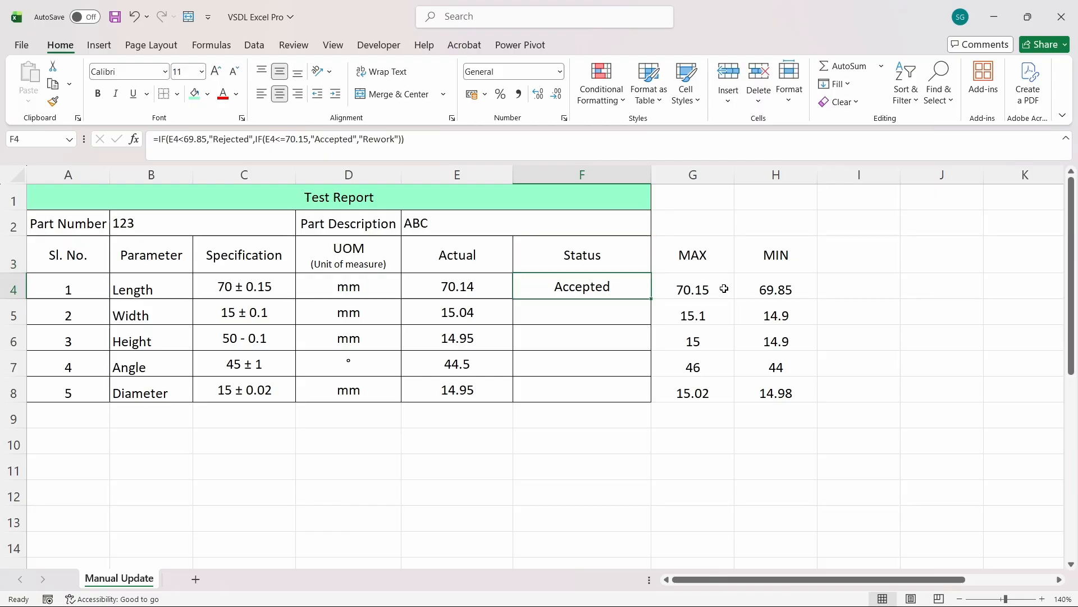
pyautogui.doubleClick(569, 289)
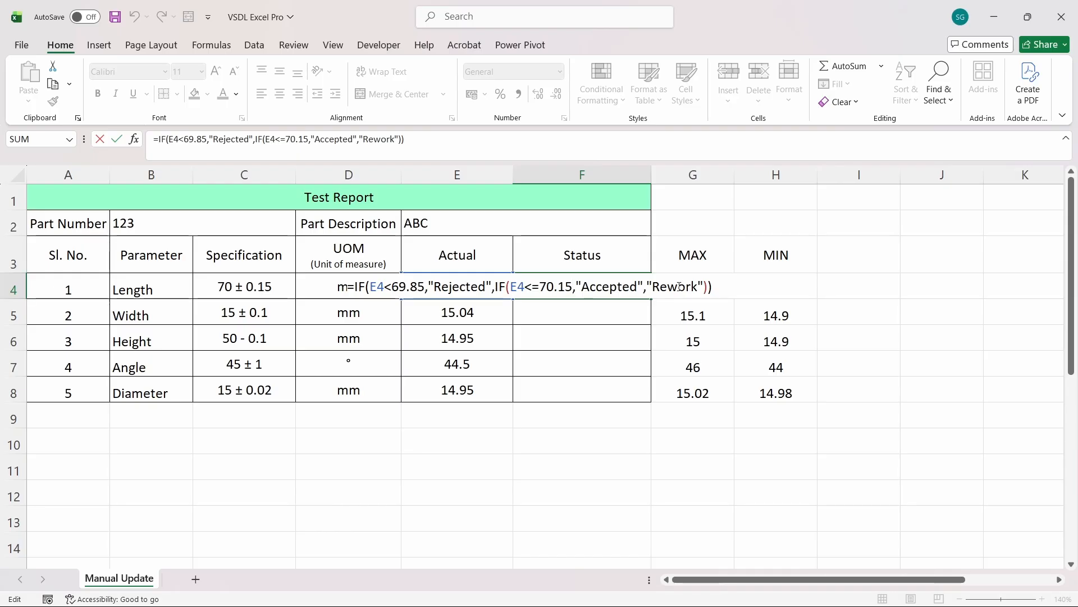
pyautogui.press('Return')
pyautogui.press('Up')
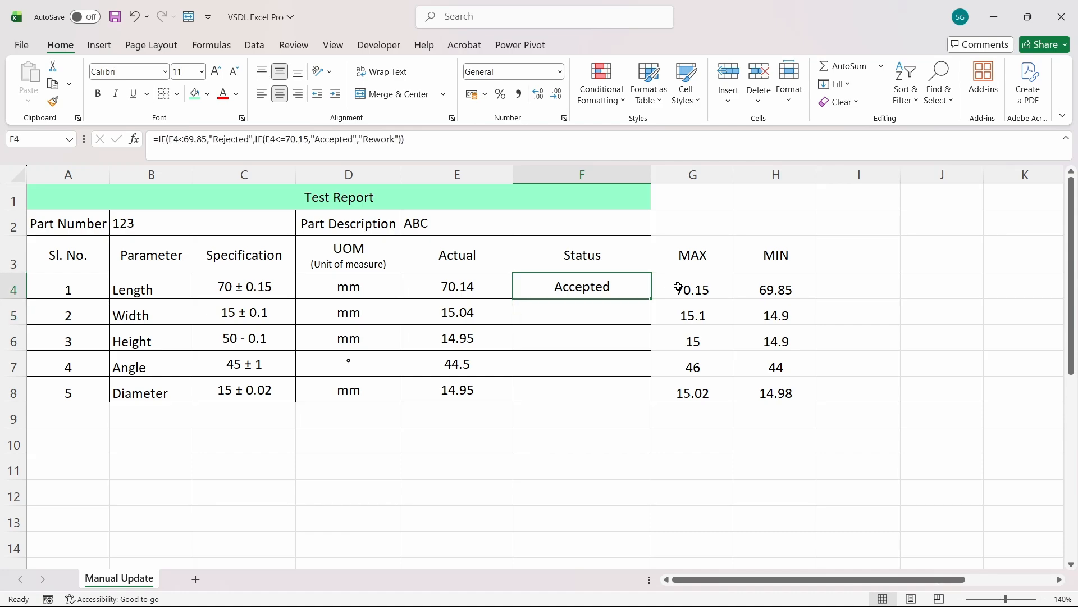
# - Set the Length row's Actual reading in E4 to 69.85 to test the Status formula
pyautogui.press('Left')
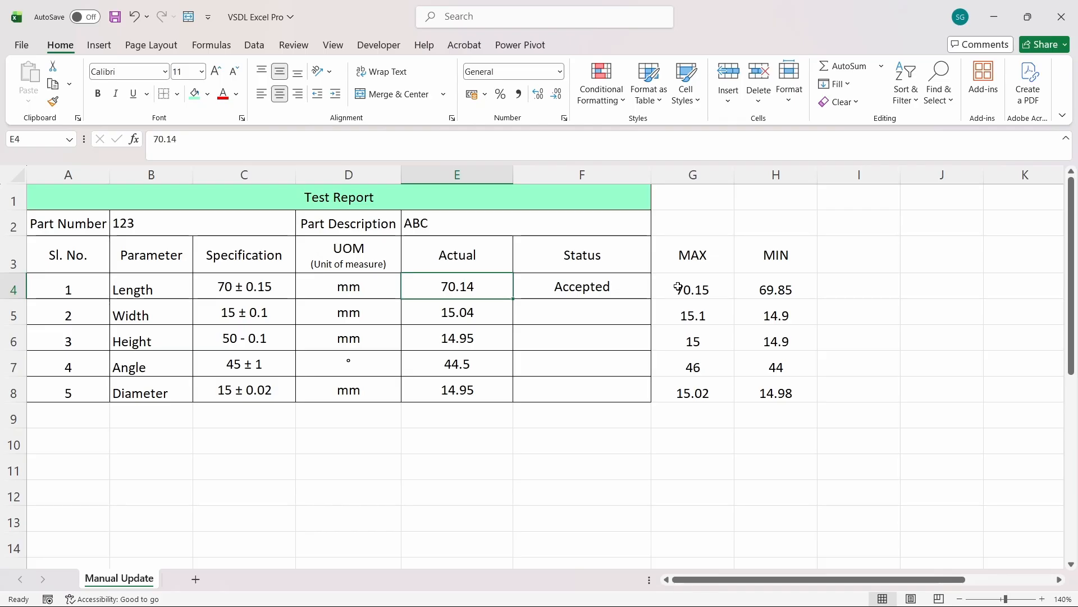
pyautogui.press('Right')
pyautogui.press('Left')
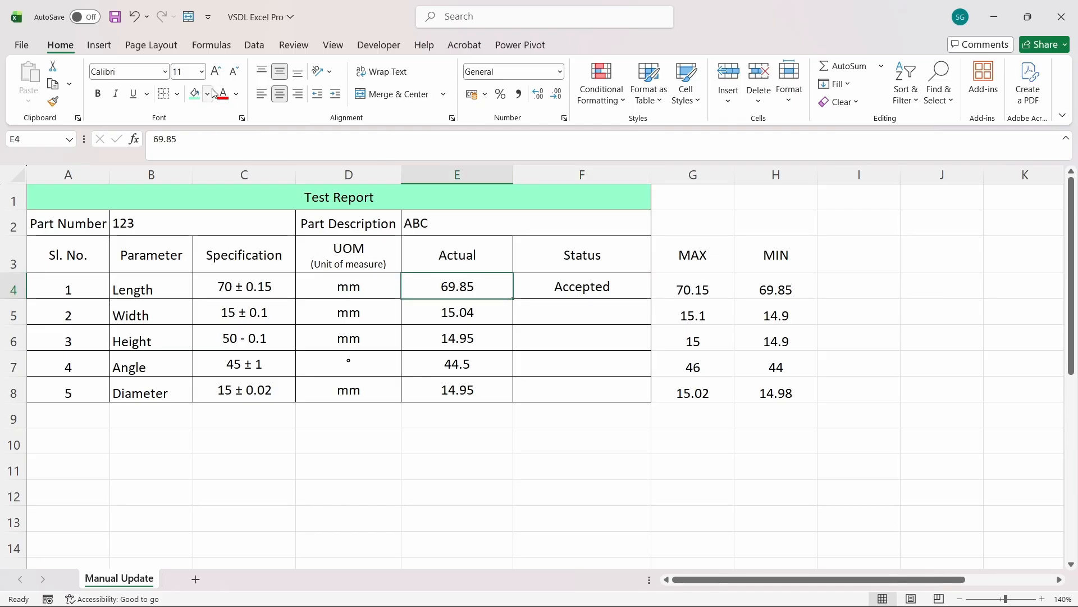
# - Fill the Length row's Actual cell E4 with light green and re-enter its reading as 69.85
pyautogui.click(195, 94)
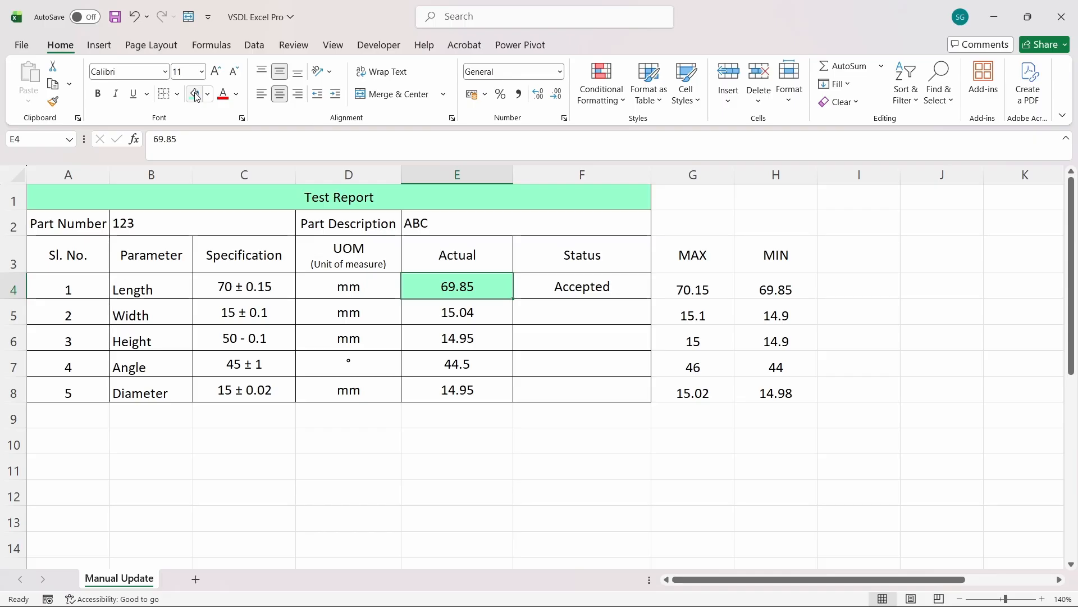
pyautogui.write('6')
pyautogui.press('Escape')
pyautogui.write('69.85')
pyautogui.press('Tab')
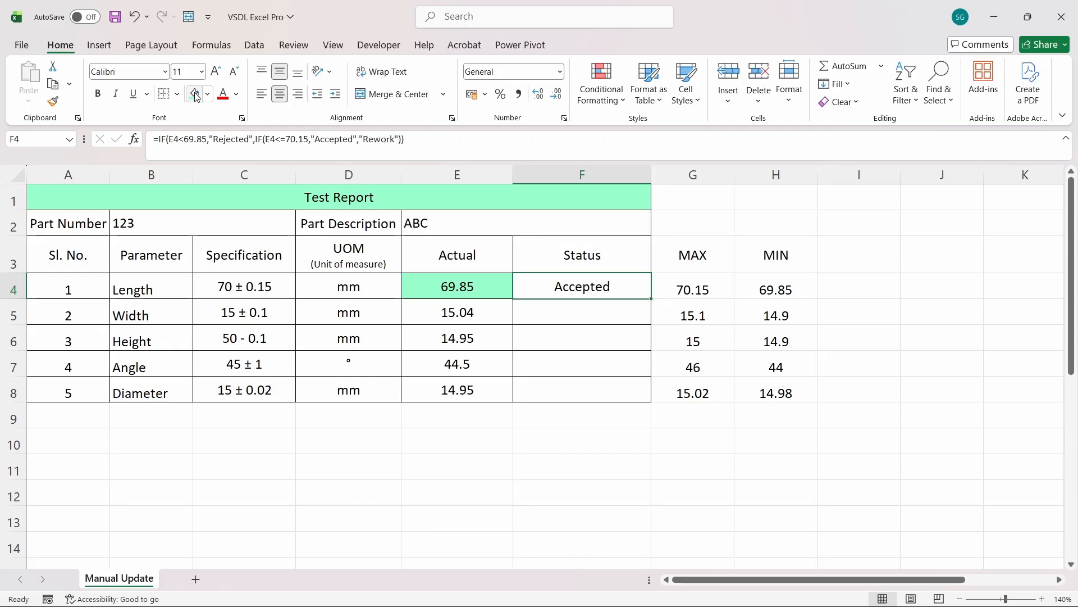
# - Set the Length row's Actual reading in E4 to 70.15 to test the Status formula at the MAX limit
pyautogui.press('Left')
pyautogui.write('70.15')
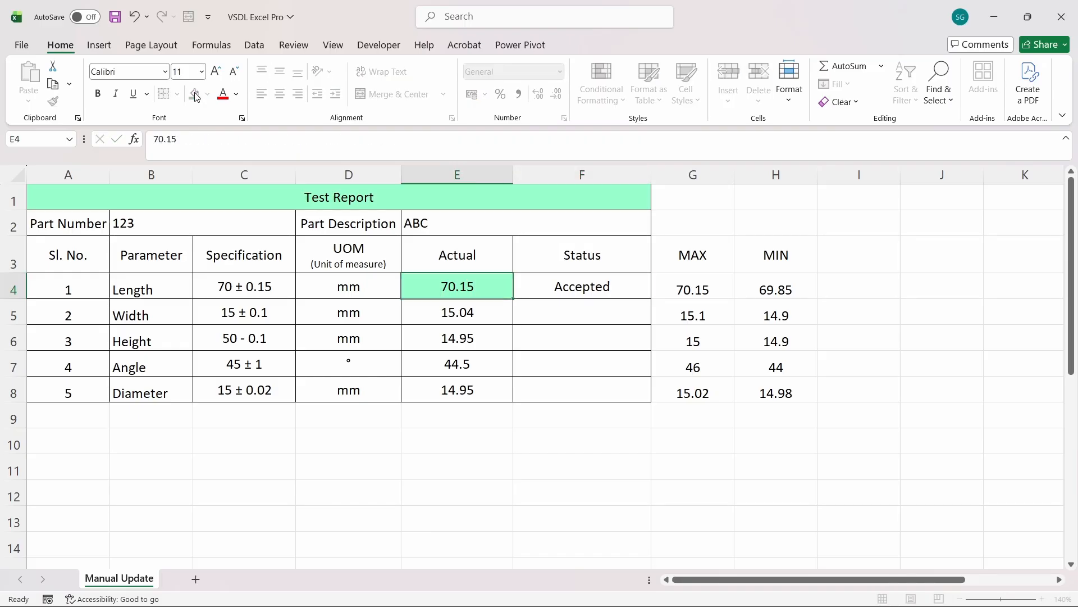
pyautogui.press('Tab')
pyautogui.press('Left')
pyautogui.press('Right')
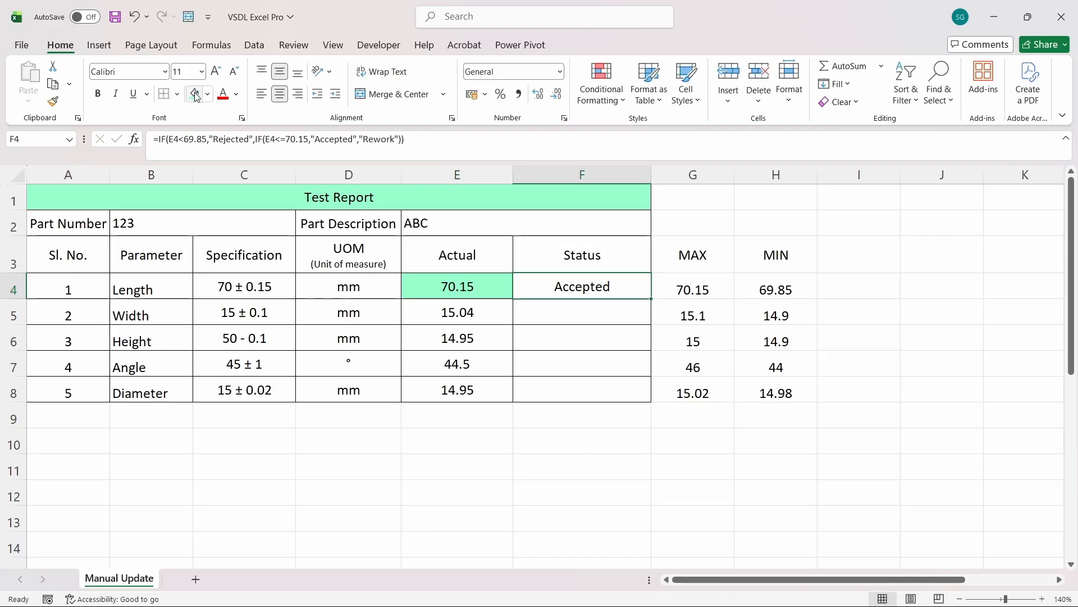
# - Set the Length row's Actual reading in E4 to 69.84 to test the Status formula below the MIN limit
pyautogui.press('Left')
pyautogui.write('6')
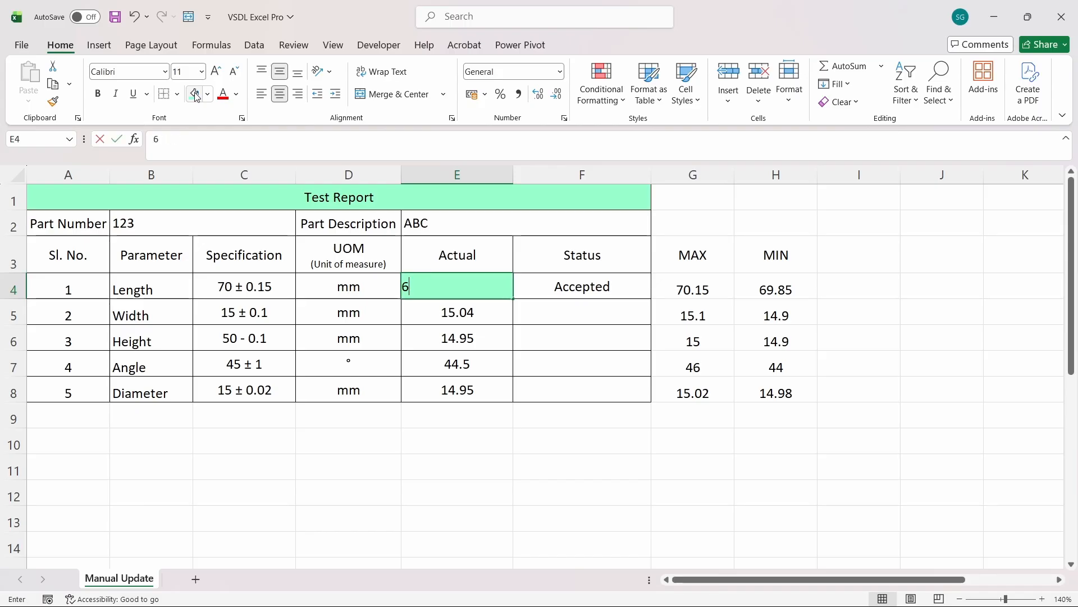
pyautogui.write('9.84')
pyautogui.press('Right')
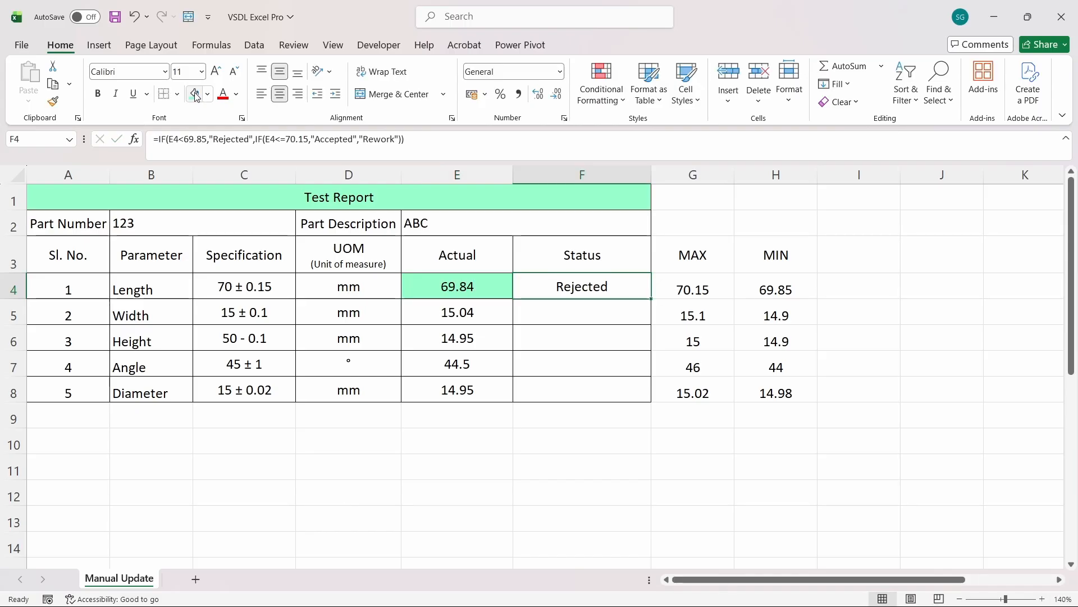
pyautogui.press('Left')
pyautogui.press('Right')
pyautogui.press('Right')
pyautogui.press('Right')
pyautogui.press('Left')
pyautogui.press('Left')
pyautogui.press('Left')
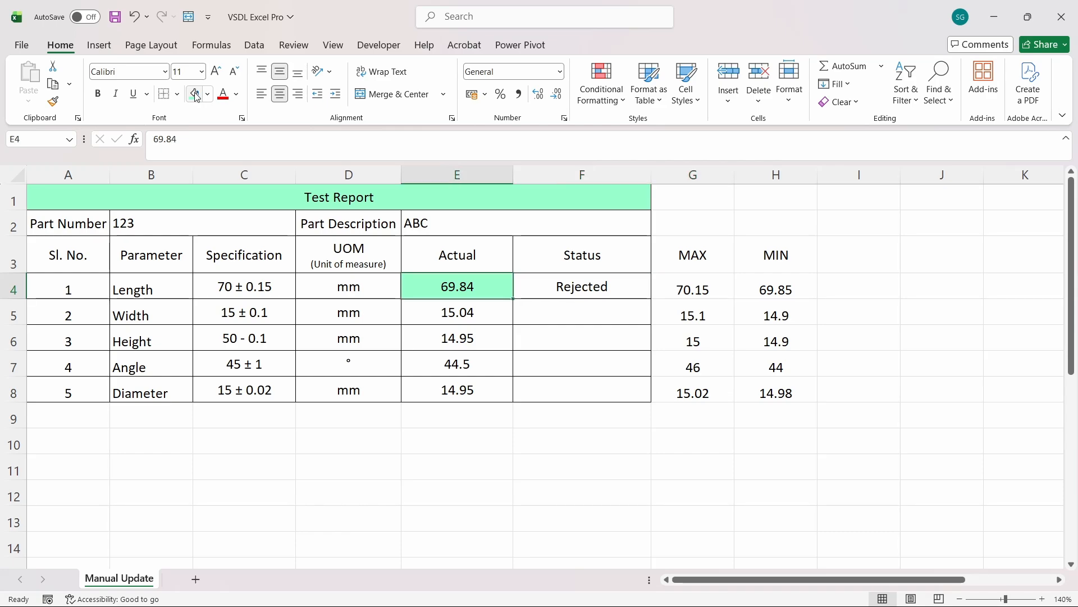
# - Set the Length row's Actual reading in E4 to 70.16 to test the Status formula above the MAX limit
pyautogui.write('70.16')
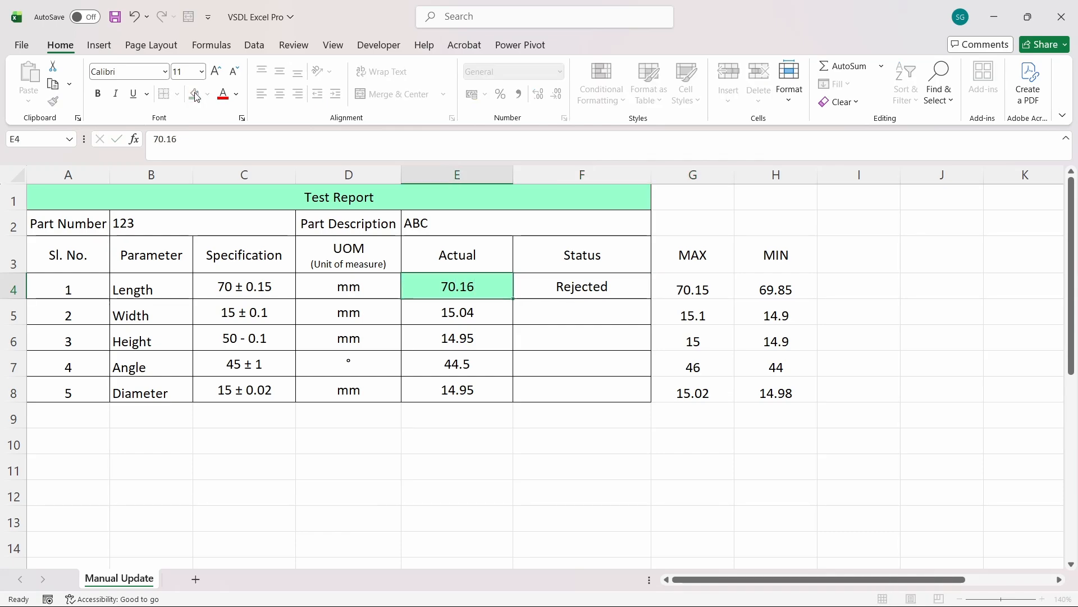
pyautogui.press('Right')
pyautogui.press('Right')
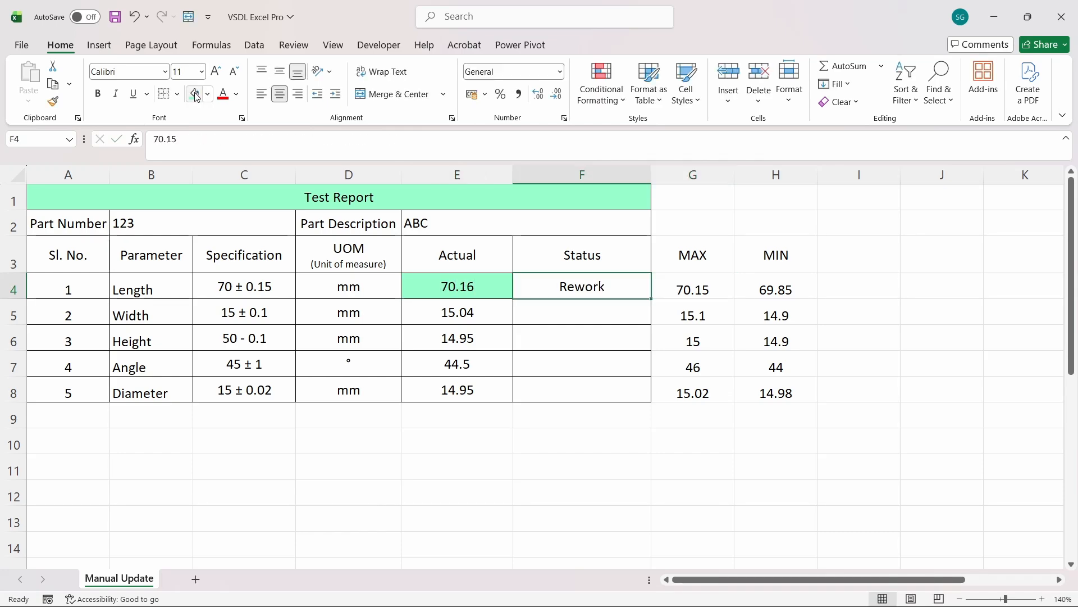
pyautogui.press('Left')
pyautogui.press('Left')
pyautogui.press('Right')
pyautogui.press('Left')
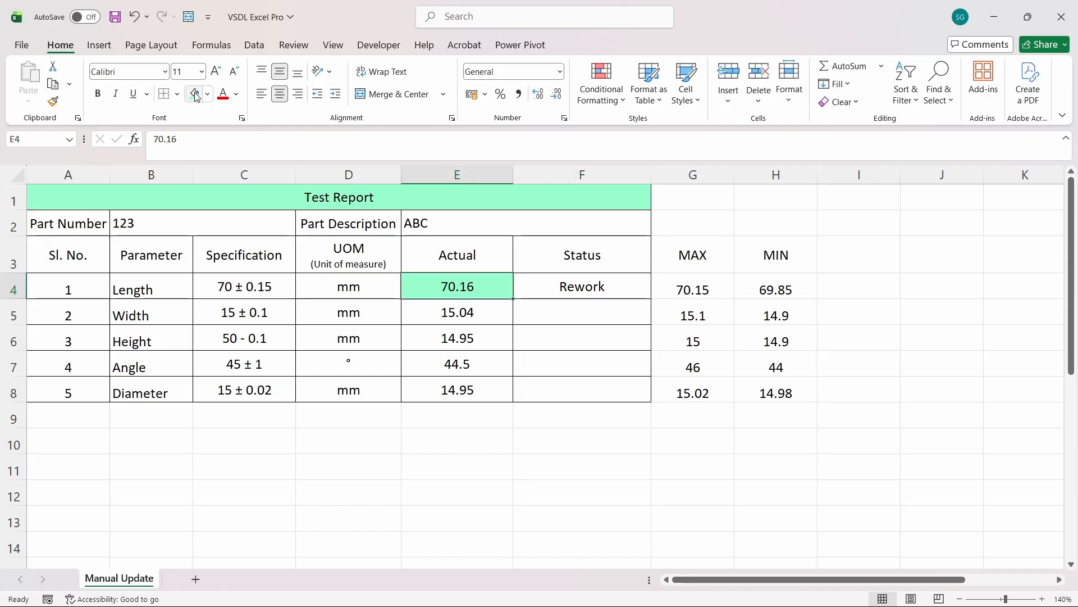
# - Clear all the Actual readings in E4:E8
pyautogui.hotkey('shift', 'Down')
pyautogui.hotkey('shift', 'Down')
pyautogui.hotkey('shift', 'Down')
pyautogui.hotkey('shift', 'Down')
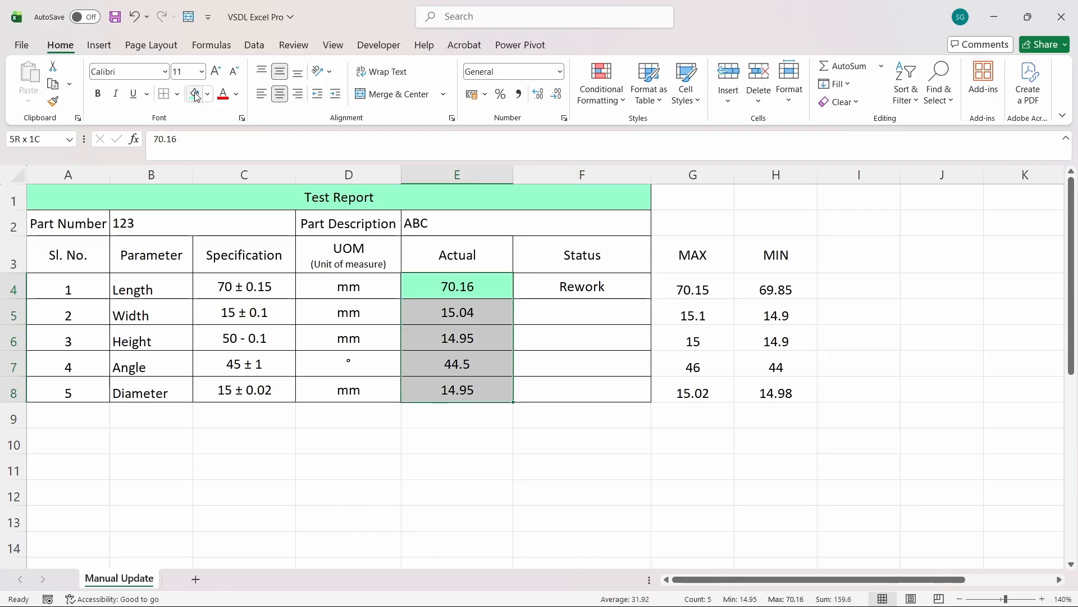
pyautogui.press('Delete')
# - Examine how the Length row's Status formula in F4 handles the empty Actual cell E4
pyautogui.press('Left')
pyautogui.press('Right')
pyautogui.press('Right')
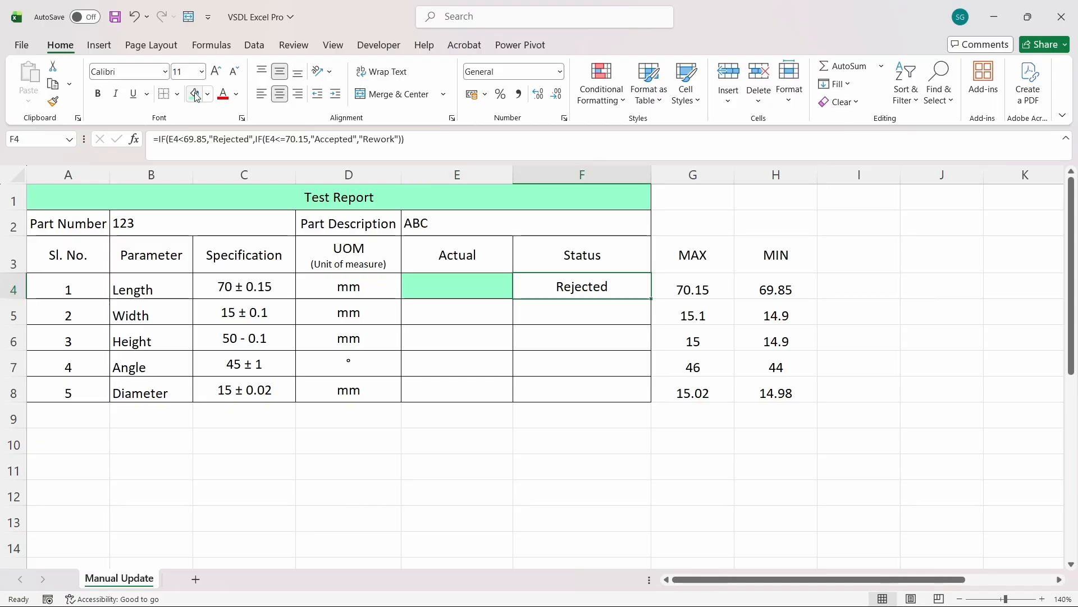
pyautogui.press('Left')
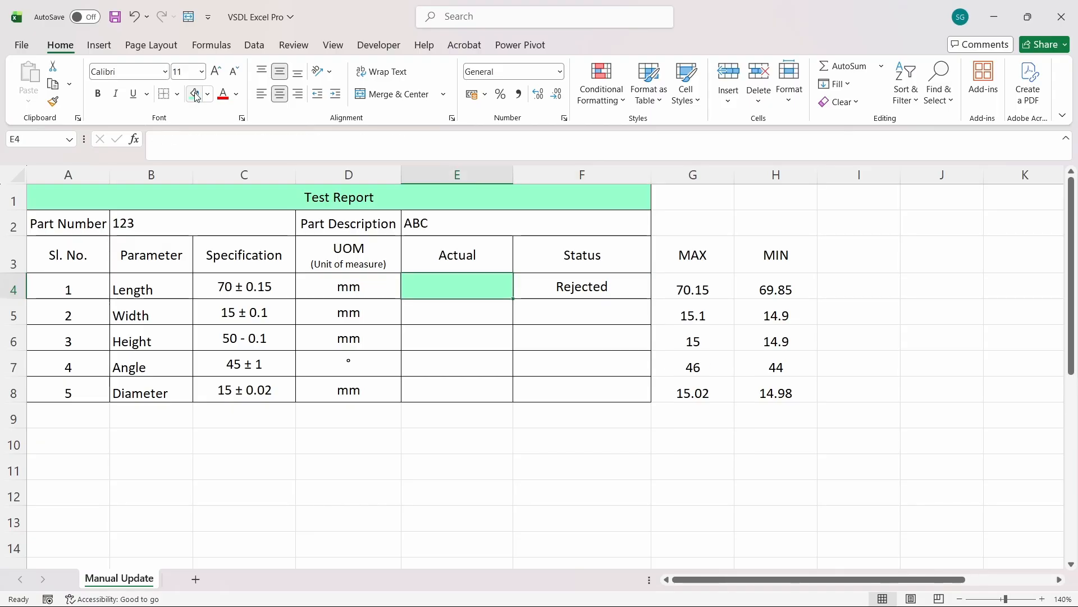
pyautogui.press('Right')
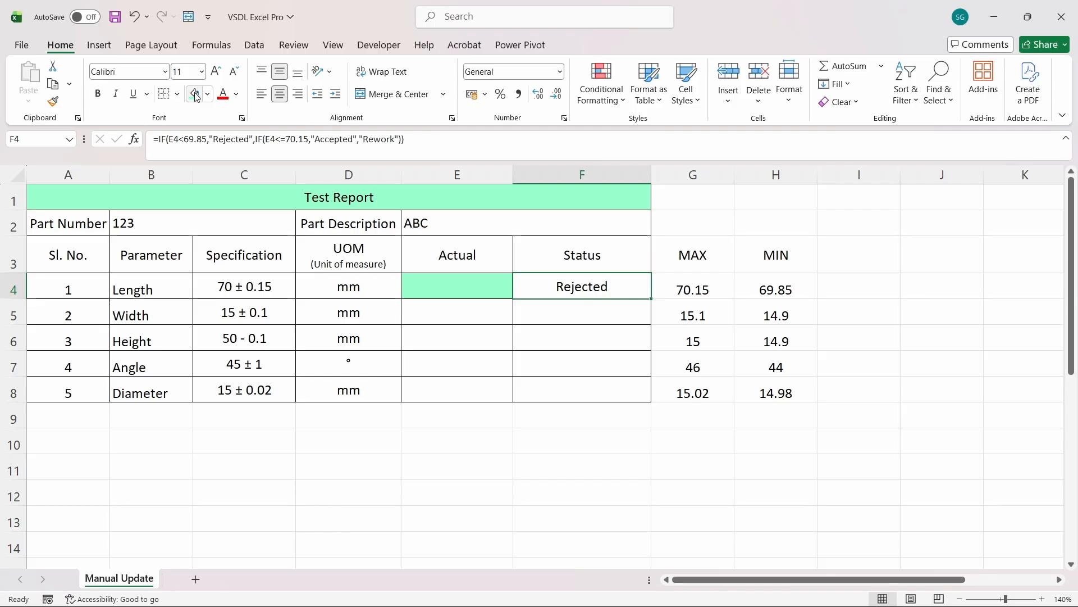
pyautogui.press('Right')
pyautogui.press('Left')
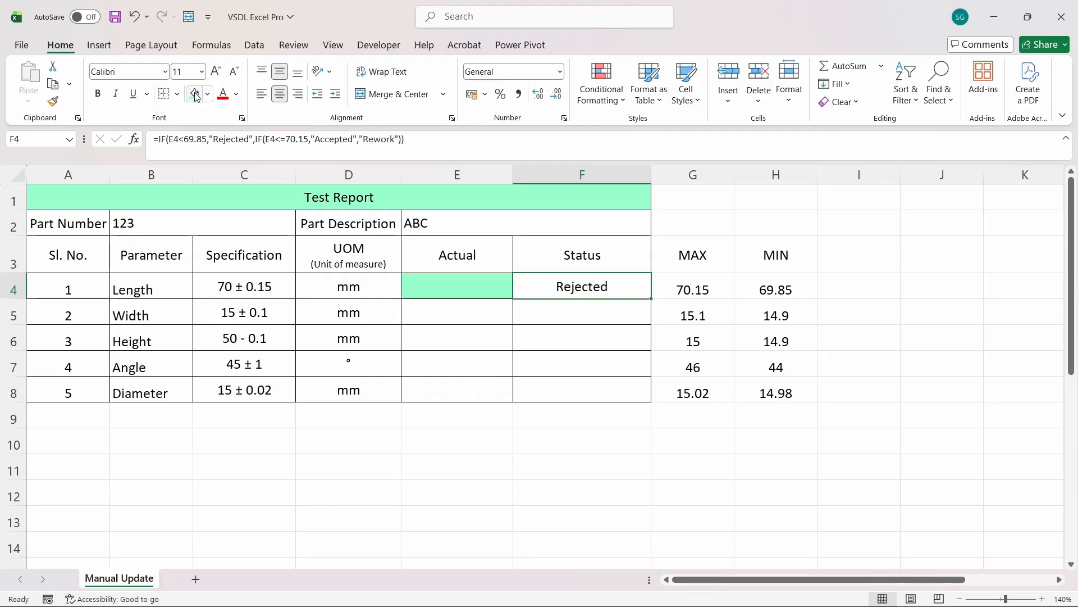
pyautogui.press('Left')
pyautogui.press('Right')
pyautogui.press('Left')
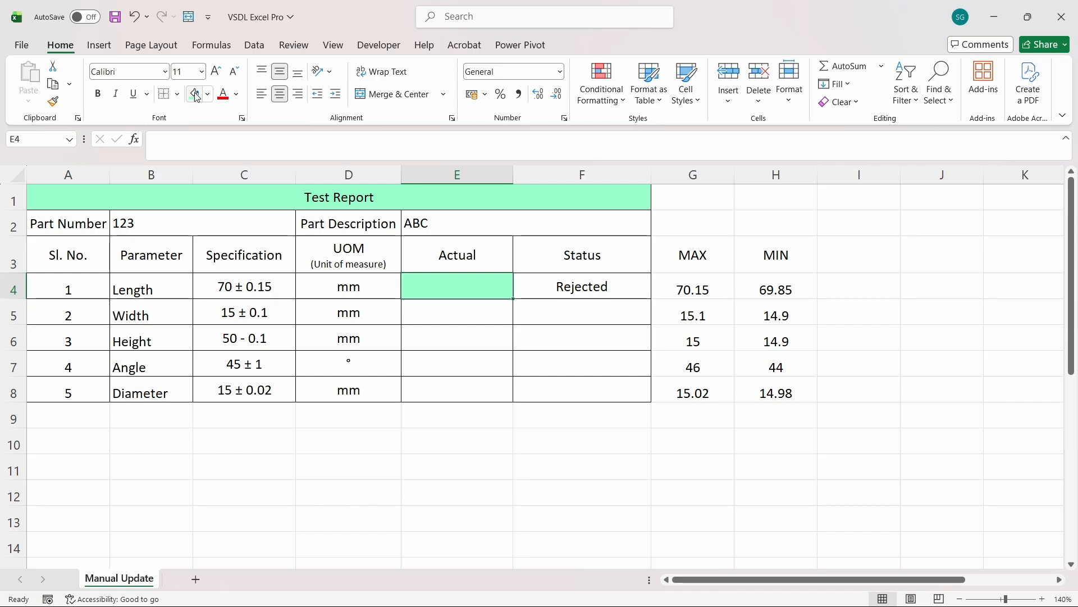
pyautogui.press('Right')
pyautogui.press('Left')
pyautogui.press('Right')
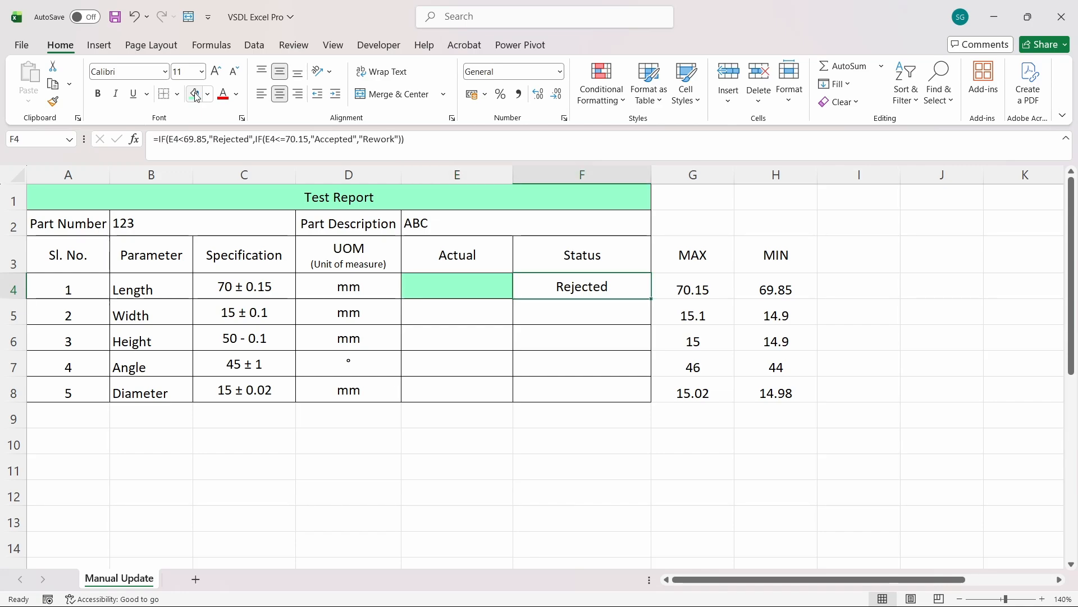
pyautogui.press('Left')
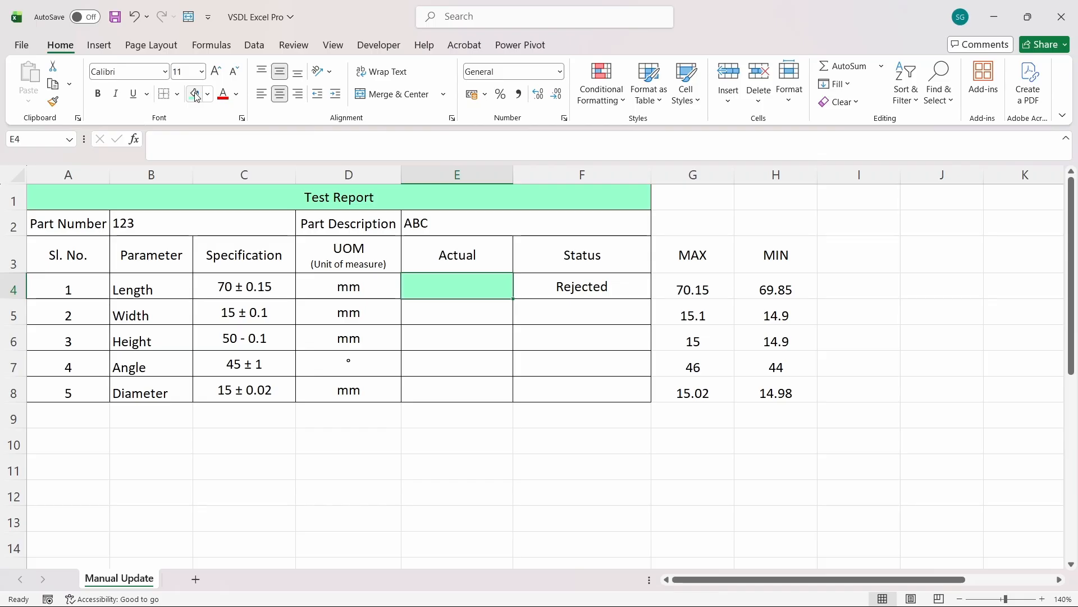
pyautogui.press('Right')
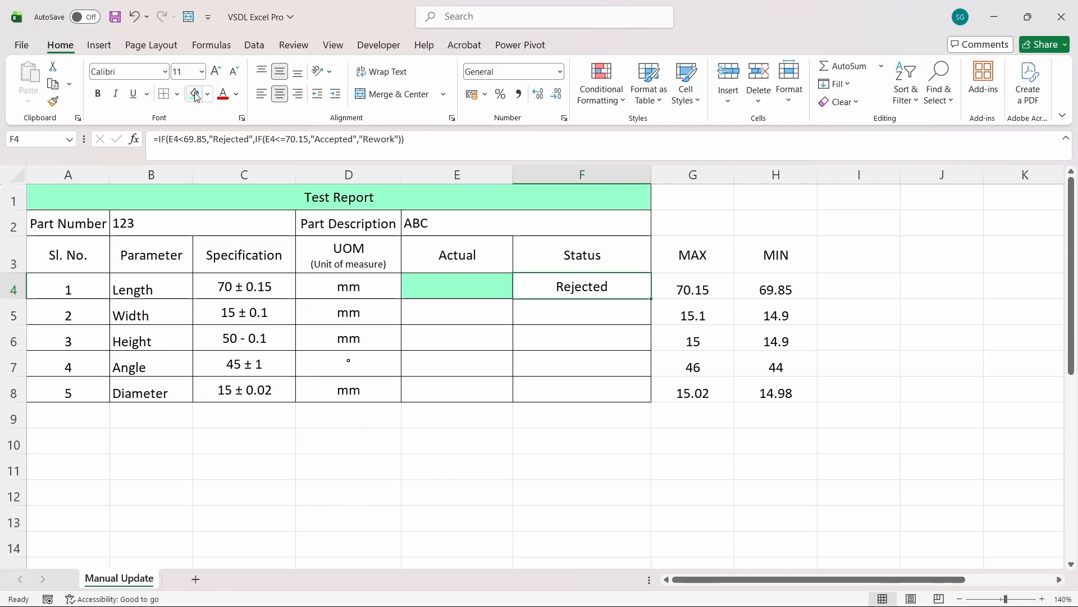
pyautogui.press('Right')
pyautogui.press('Left')
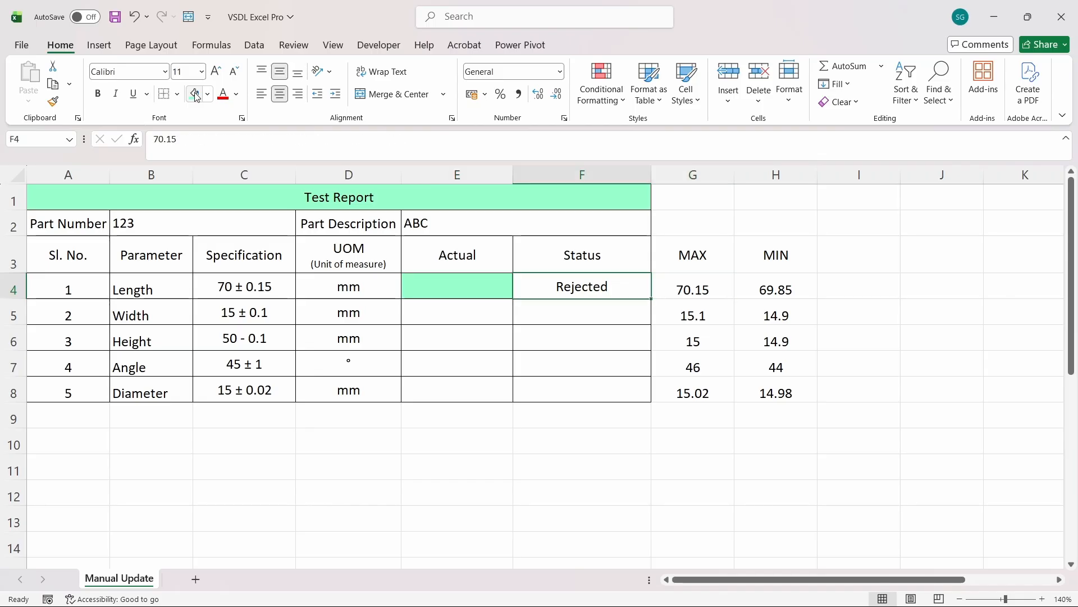
pyautogui.press('Left')
pyautogui.press('Right')
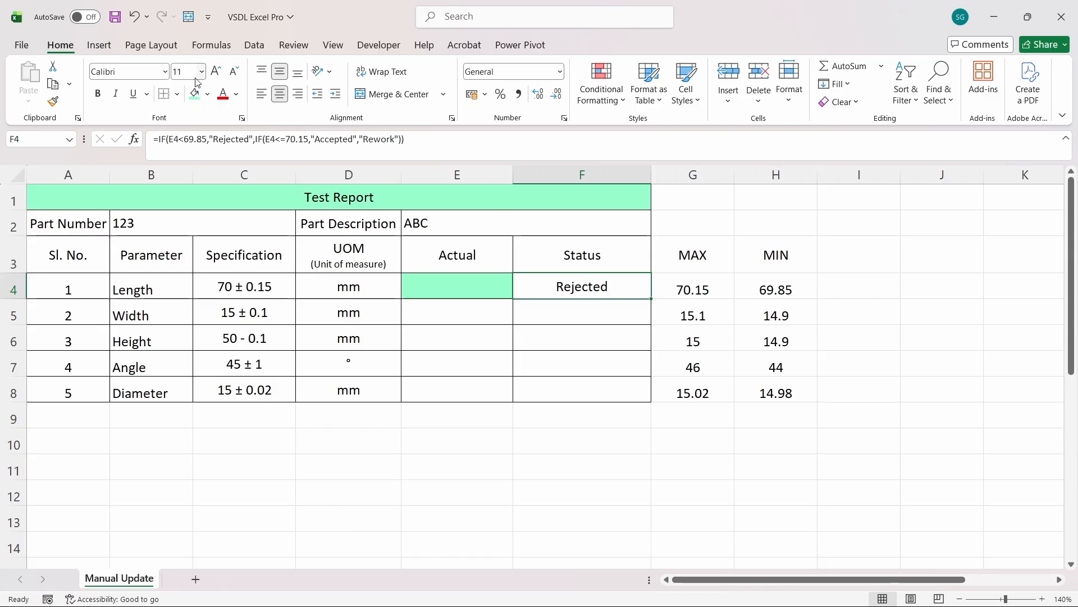
pyautogui.doubleClick(565, 286)
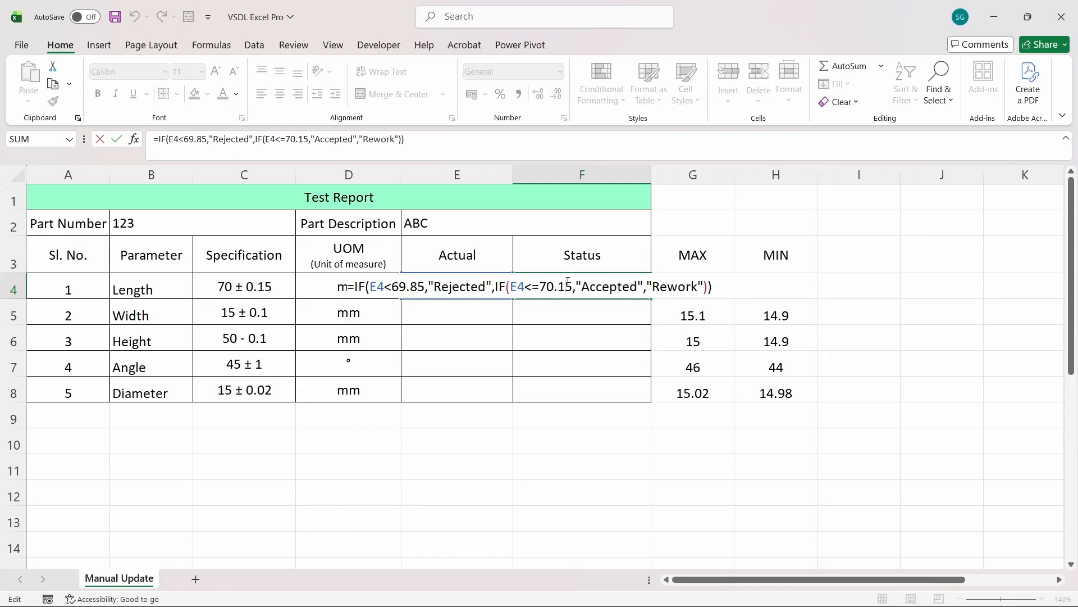
pyautogui.click(358, 287)
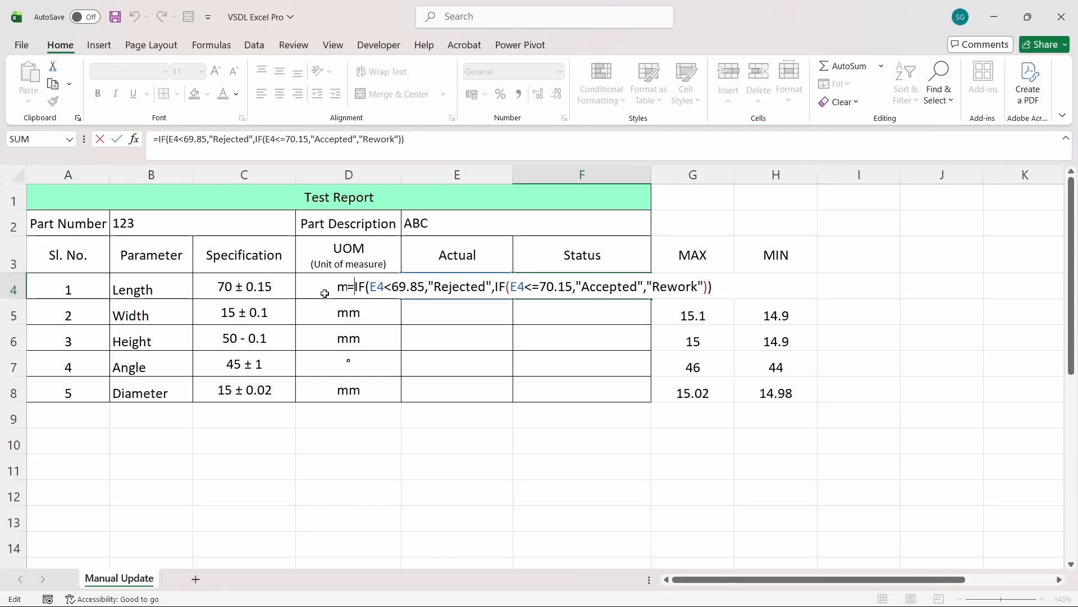
# - Clear the unit of measure entries in D4:D8
pyautogui.click(326, 293)
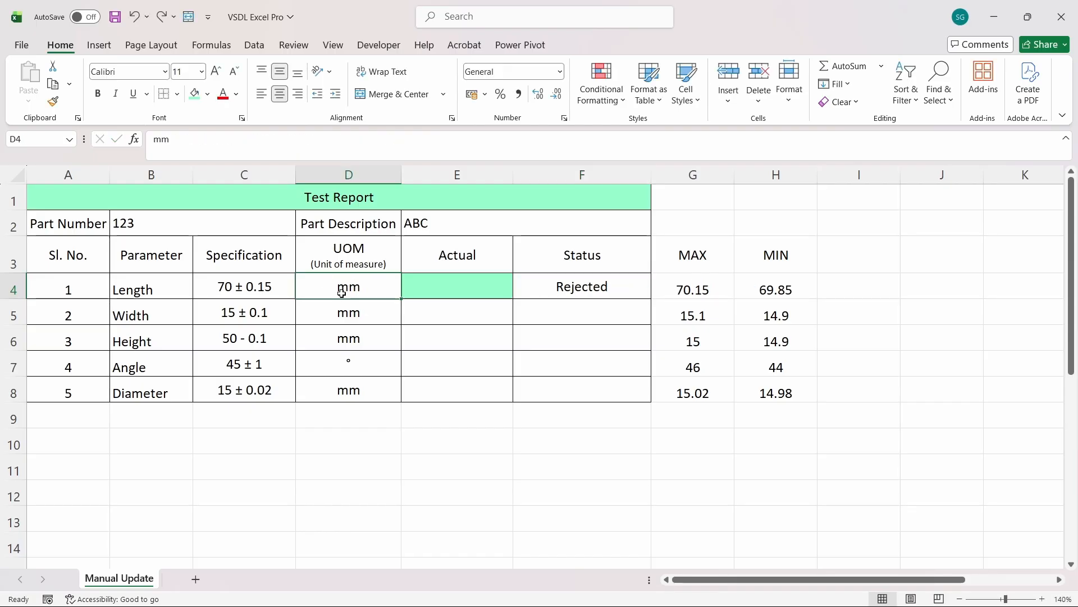
pyautogui.hotkey('shift', 'Down')
pyautogui.hotkey('shift', 'Down')
pyautogui.hotkey('shift', 'Down')
pyautogui.hotkey('shift', 'Down')
pyautogui.press('Delete')
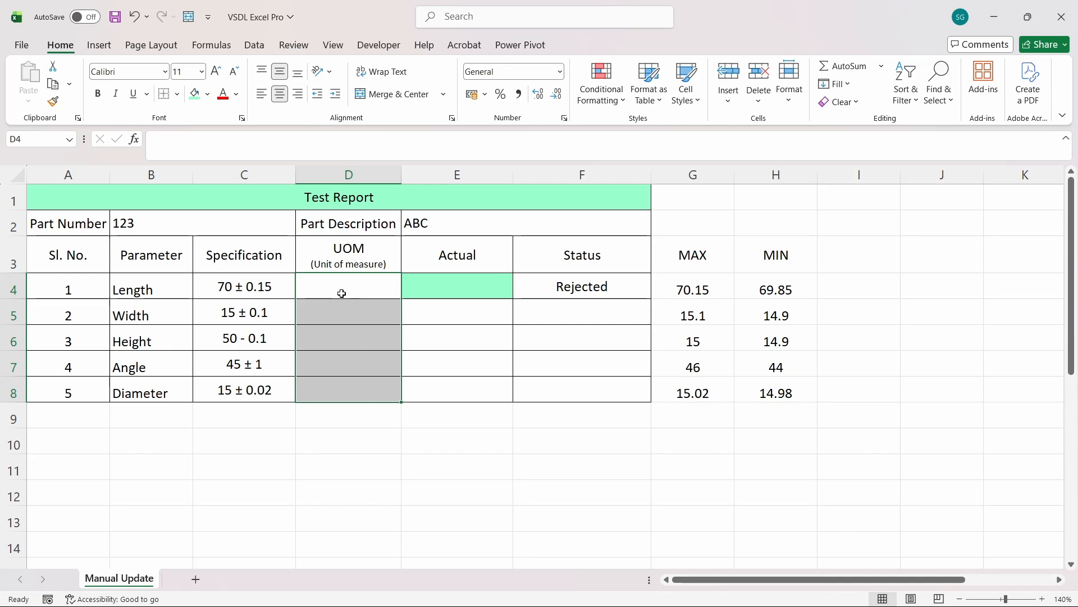
# - Insert IF(E4="","", in front of the existing nested IF in the Length row's Status formula in F4
pyautogui.doubleClick(549, 285)
pyautogui.click(349, 289)
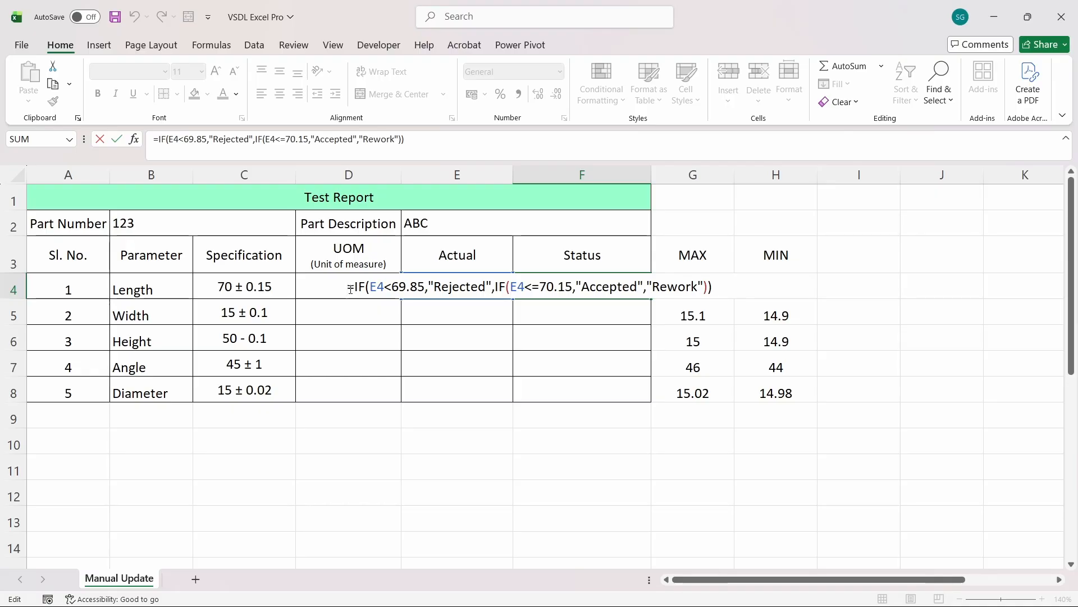
pyautogui.write('=')
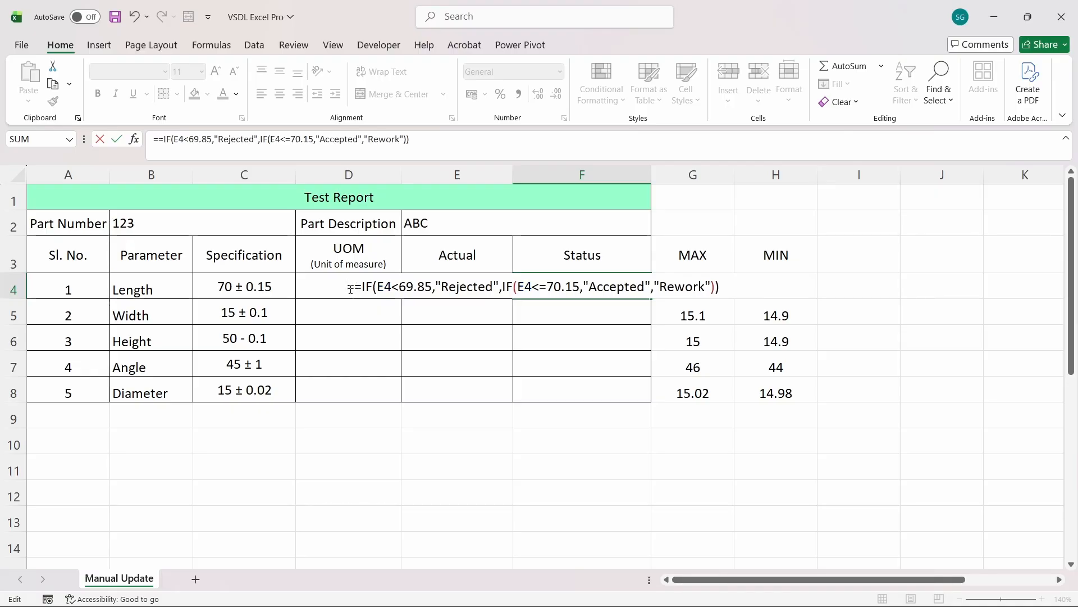
pyautogui.write('IF')
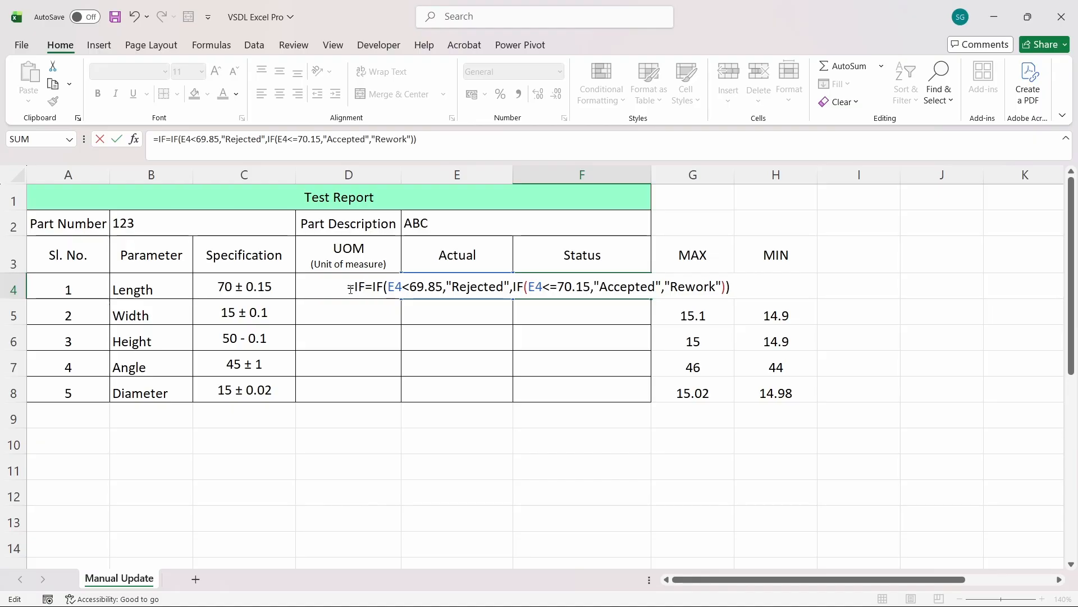
pyautogui.write('(E')
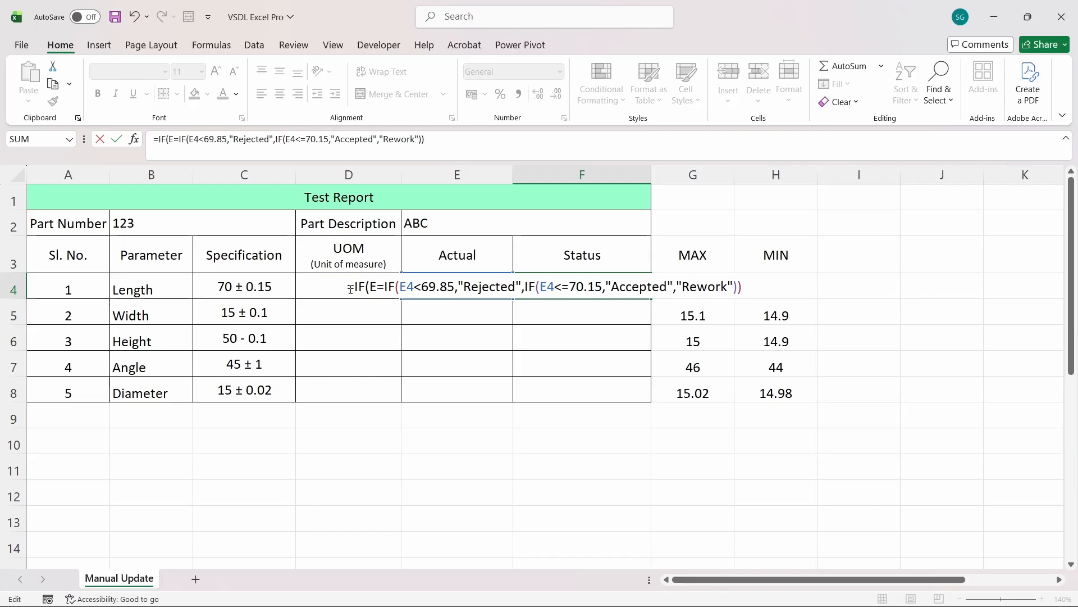
pyautogui.write('4')
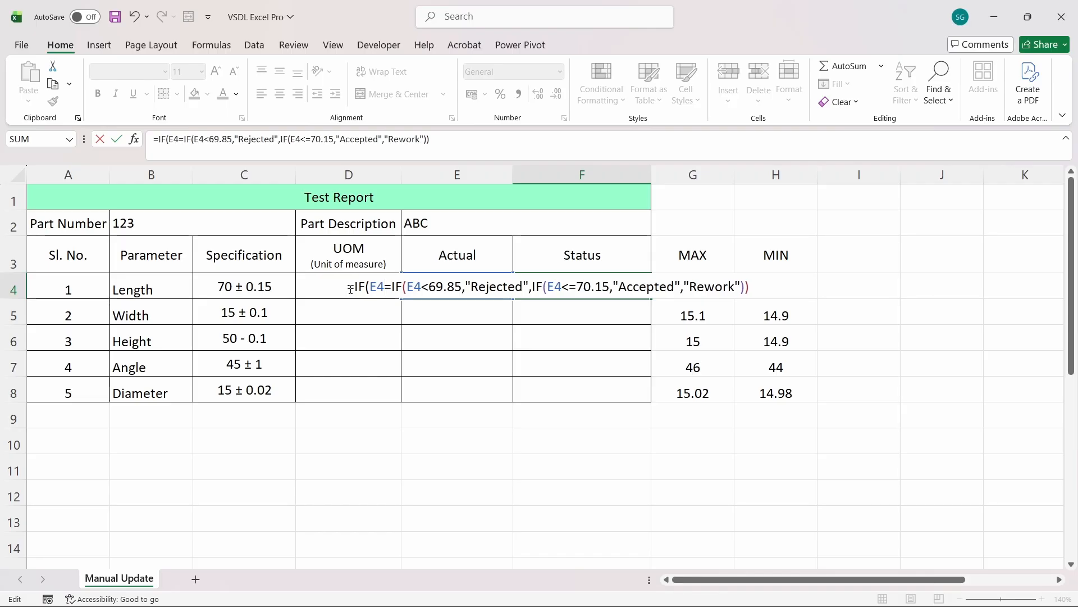
pyautogui.write('=')
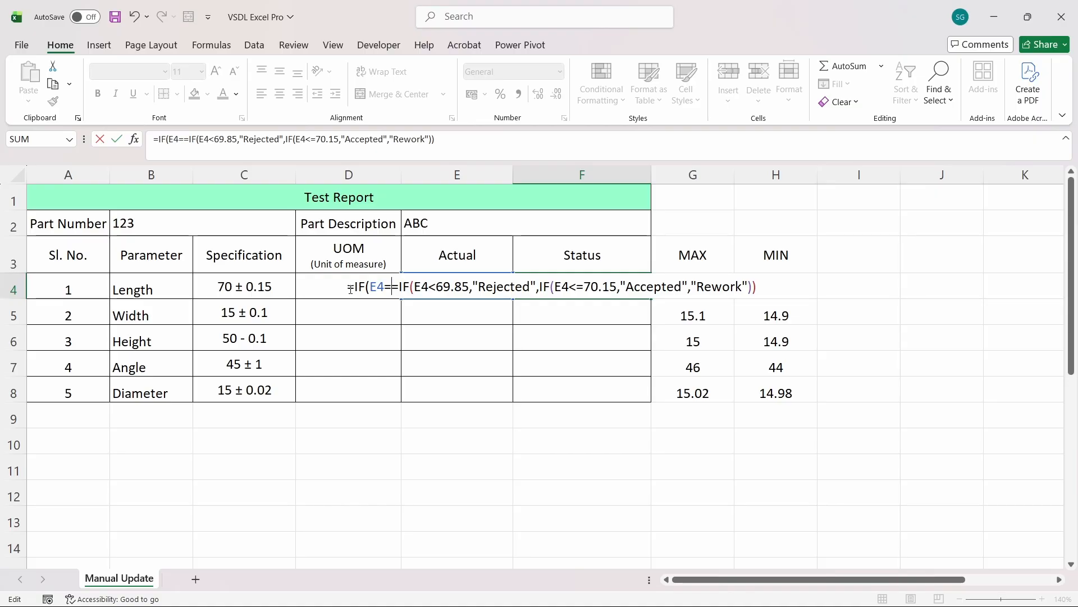
pyautogui.write('""')
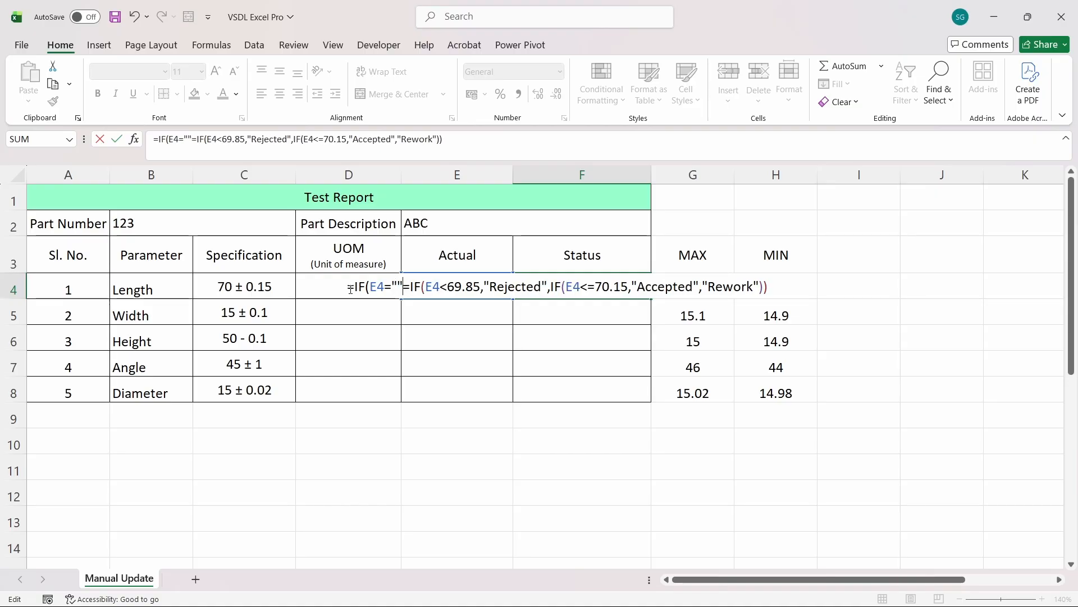
pyautogui.write(',"')
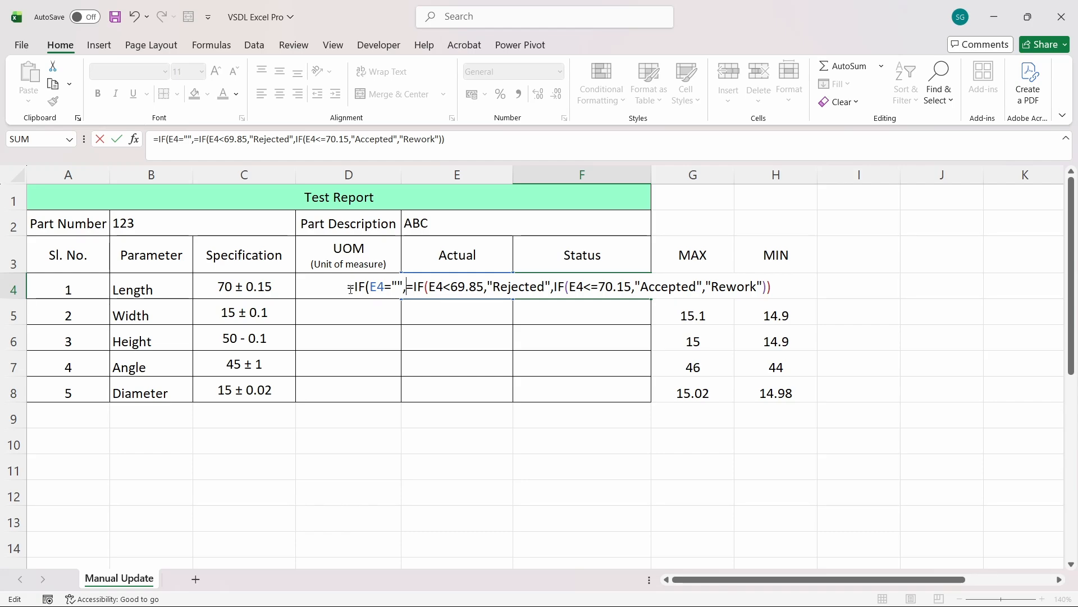
pyautogui.write('"')
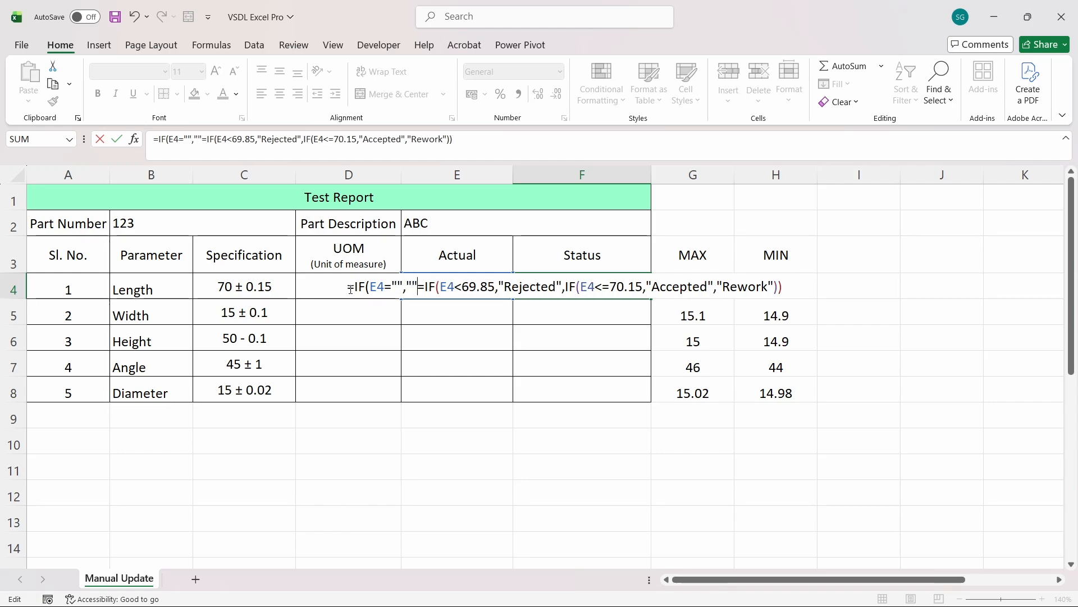
pyautogui.write(',')
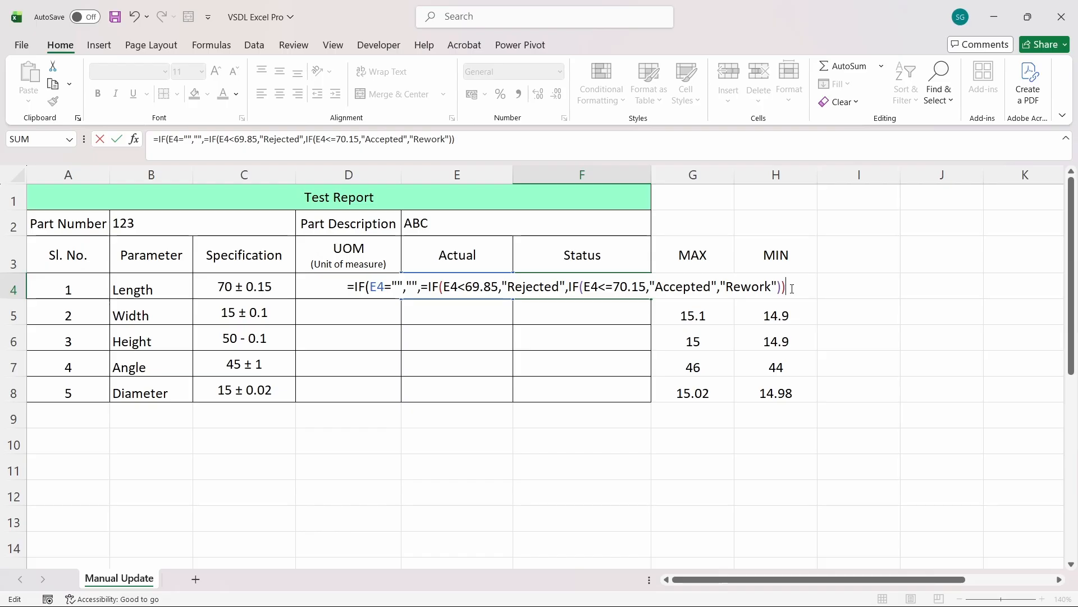
# - Complete the F4 Status formula by adding the outer IF's closing parenthesis and removing the inner equals sign
pyautogui.write(')')
pyautogui.press('BackSpace')
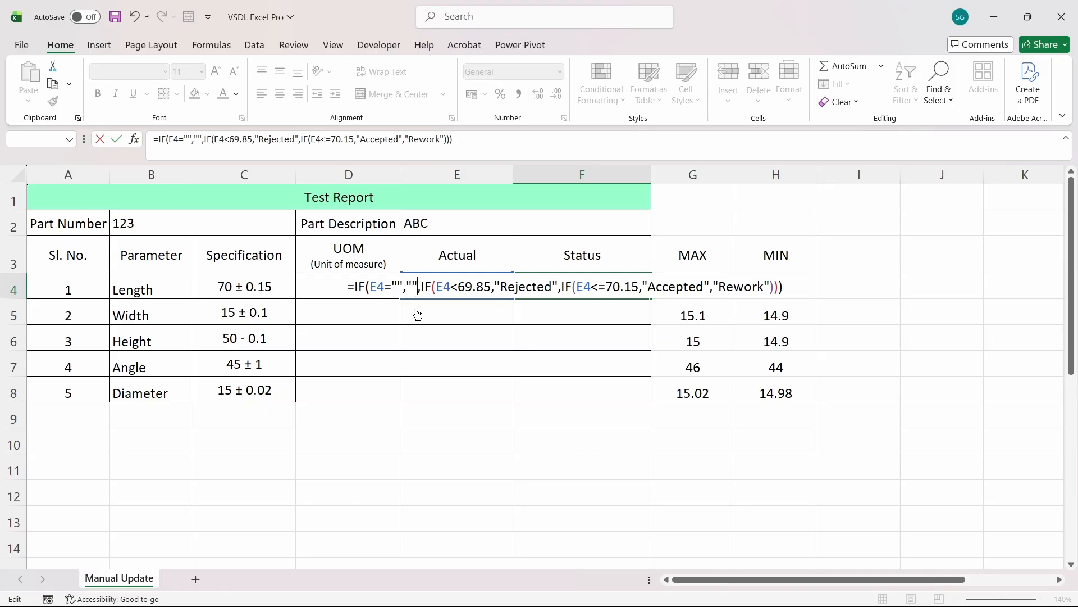
pyautogui.hotkey('ctrl', 'Return')
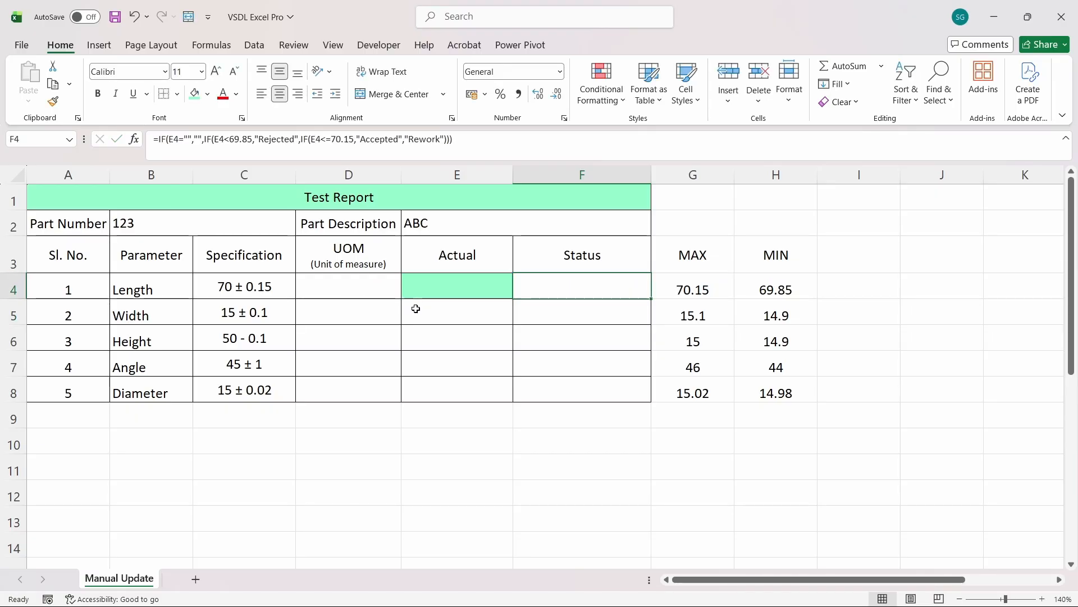
# - Set the Length row's Actual reading in E4 to 70.15 to test the Status formula at the MAX limit
pyautogui.press('Left')
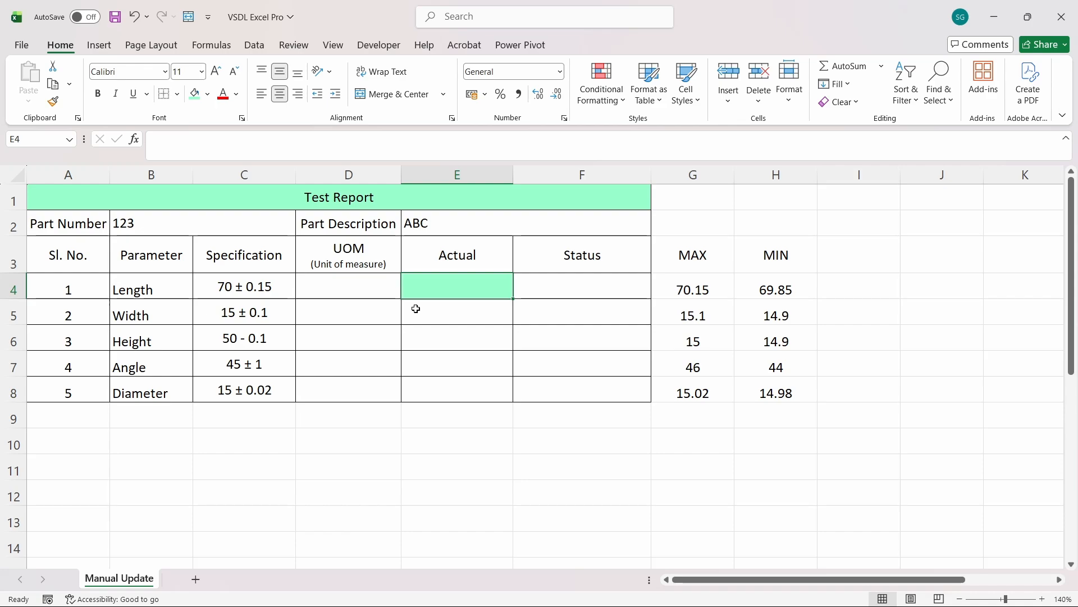
pyautogui.press('Right')
pyautogui.press('Left')
pyautogui.press('Right')
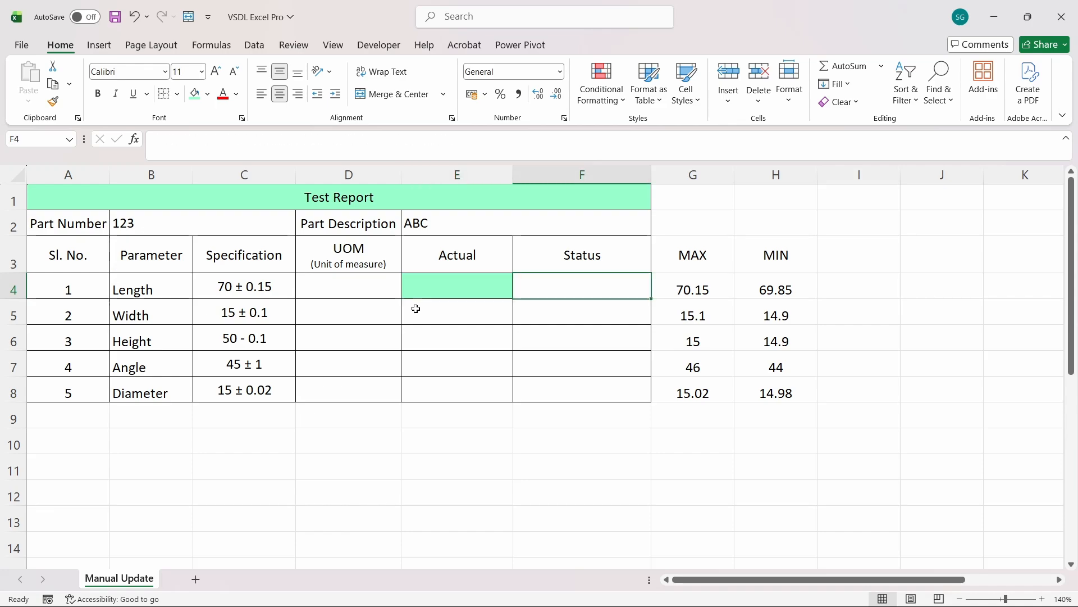
pyautogui.press('Left')
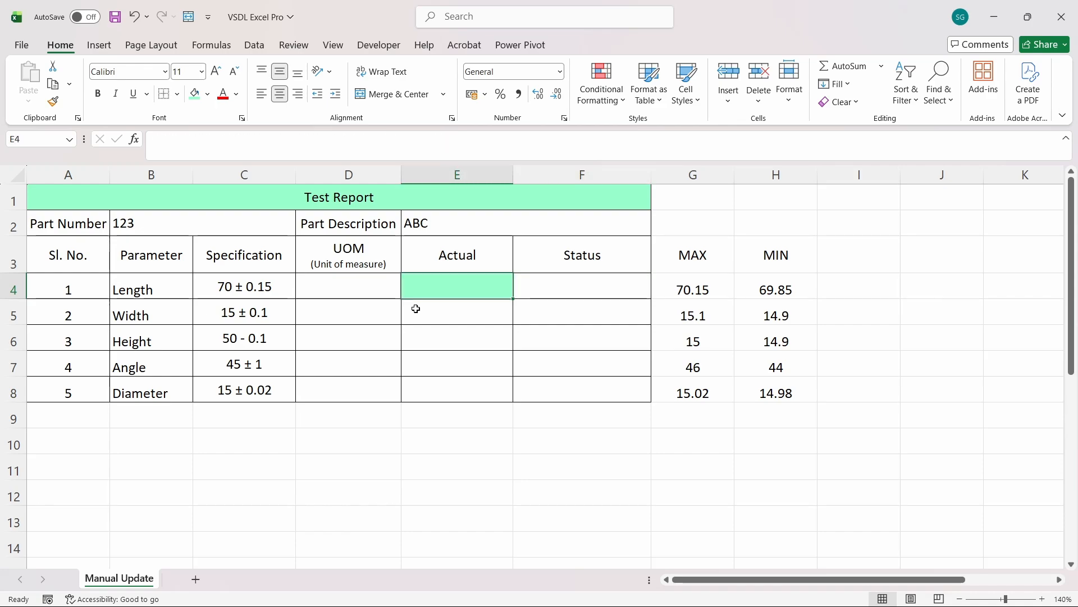
pyautogui.write('70.1')
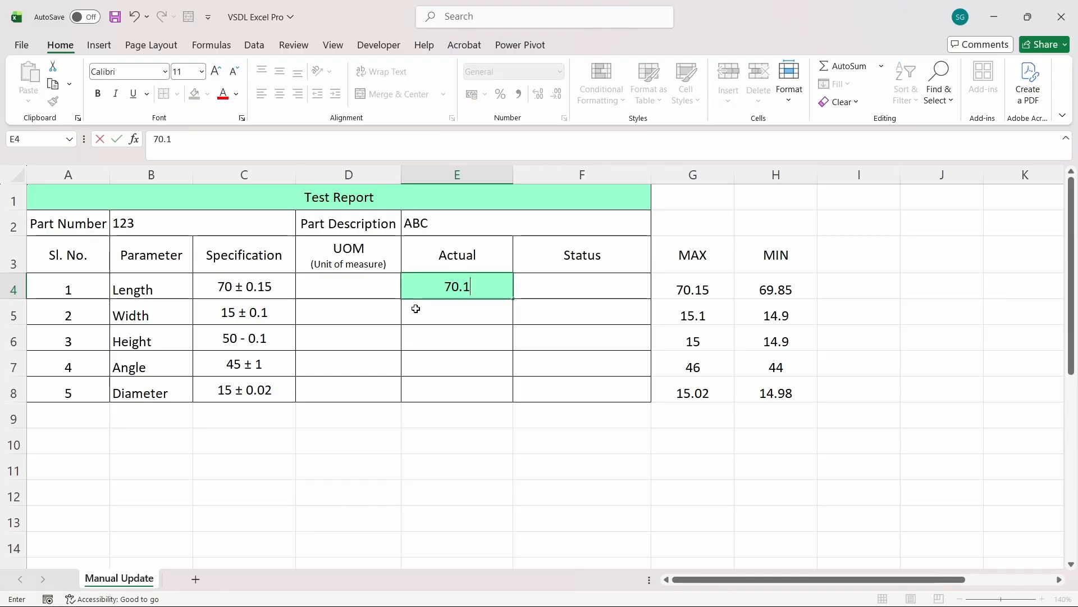
pyautogui.write('5')
pyautogui.press('Right')
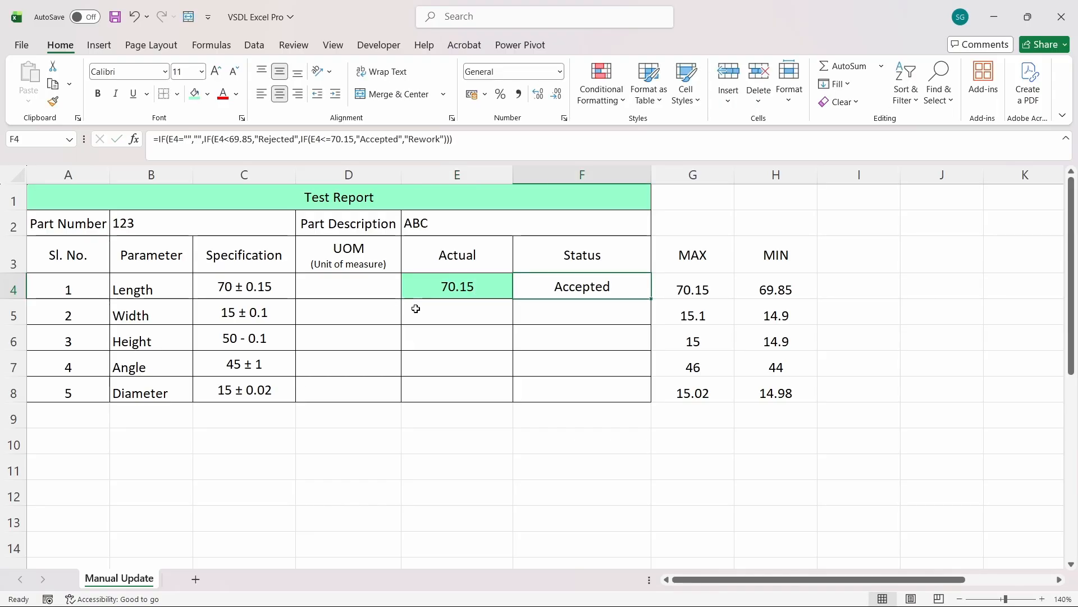
pyautogui.press('Left')
pyautogui.press('Right')
pyautogui.press('Left')
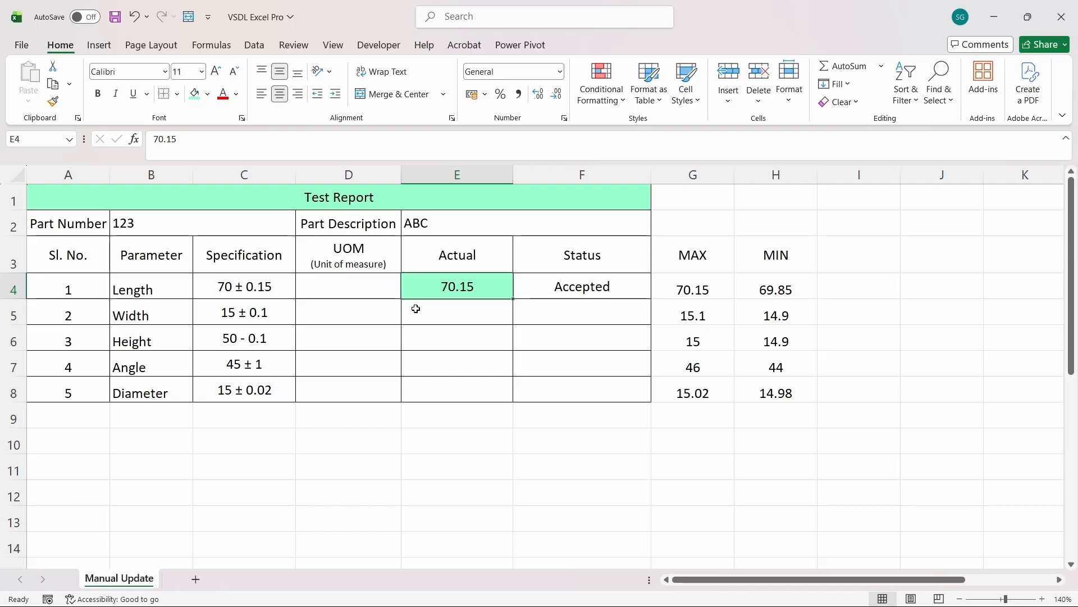
# - Set the Length row's Actual reading in E4 to 70.2 to test the Status formula above the MAX limit
pyautogui.write('70.2')
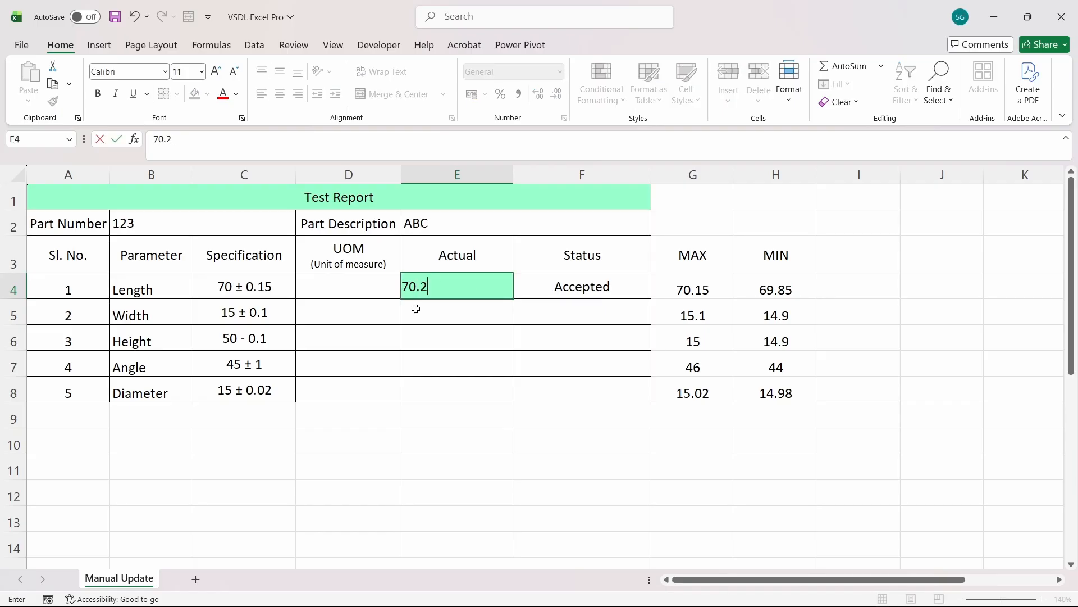
pyautogui.press('Right')
pyautogui.press('Left')
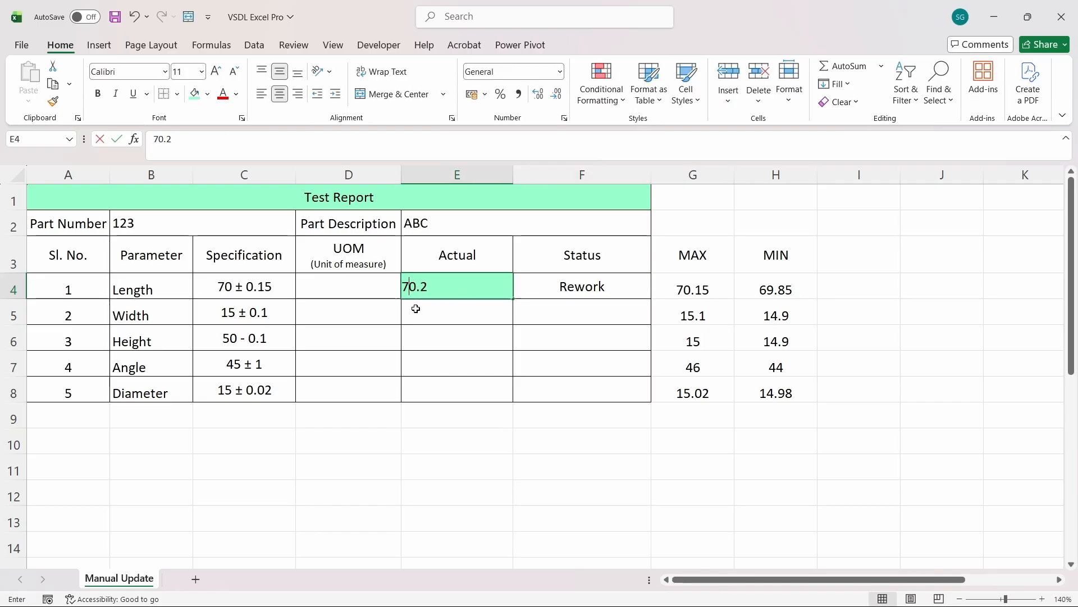
# - Test the Length row's Status formula at and just below the MIN limit with Actual readings 69.85 and 69.84 in E4
pyautogui.write('69.85')
pyautogui.press('Return')
pyautogui.press('Up')
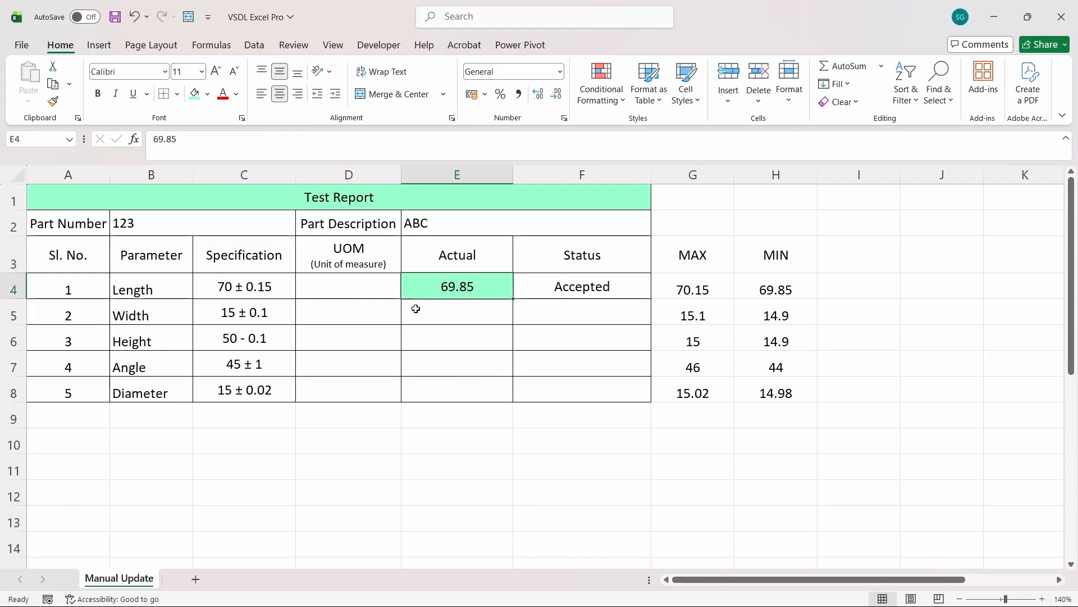
pyautogui.write('69.84')
pyautogui.press('Return')
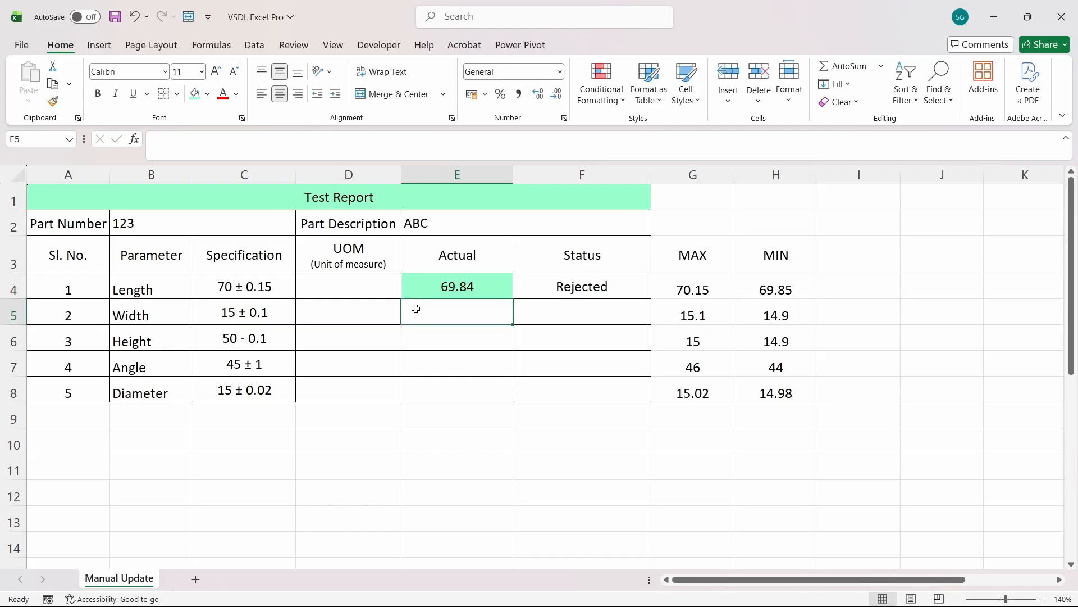
pyautogui.press('Up')
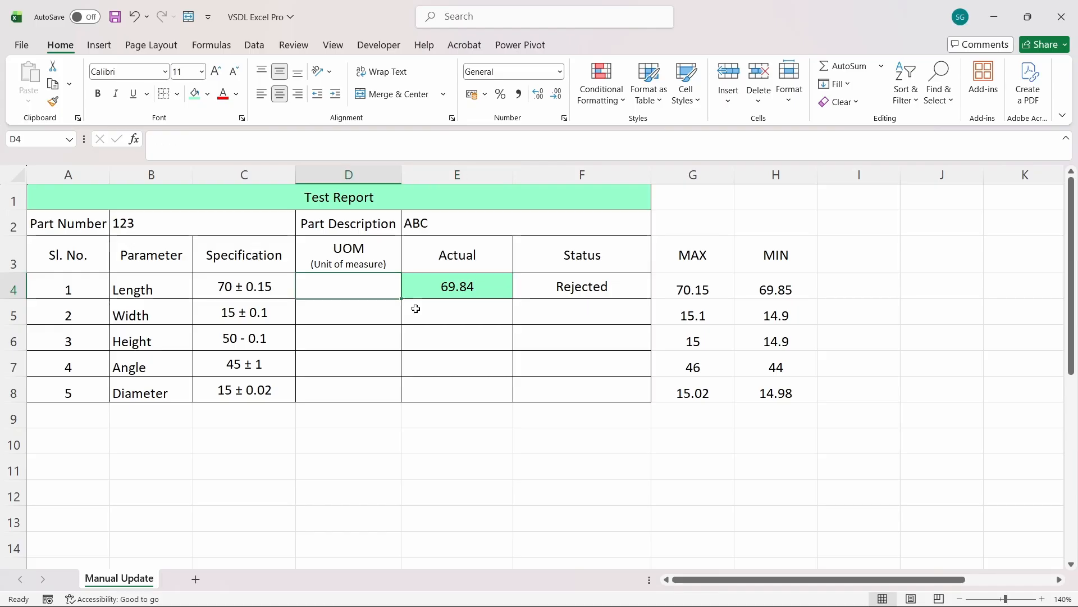
# - Set the Length row's Actual reading in E4 to 70.14
pyautogui.write('70.')
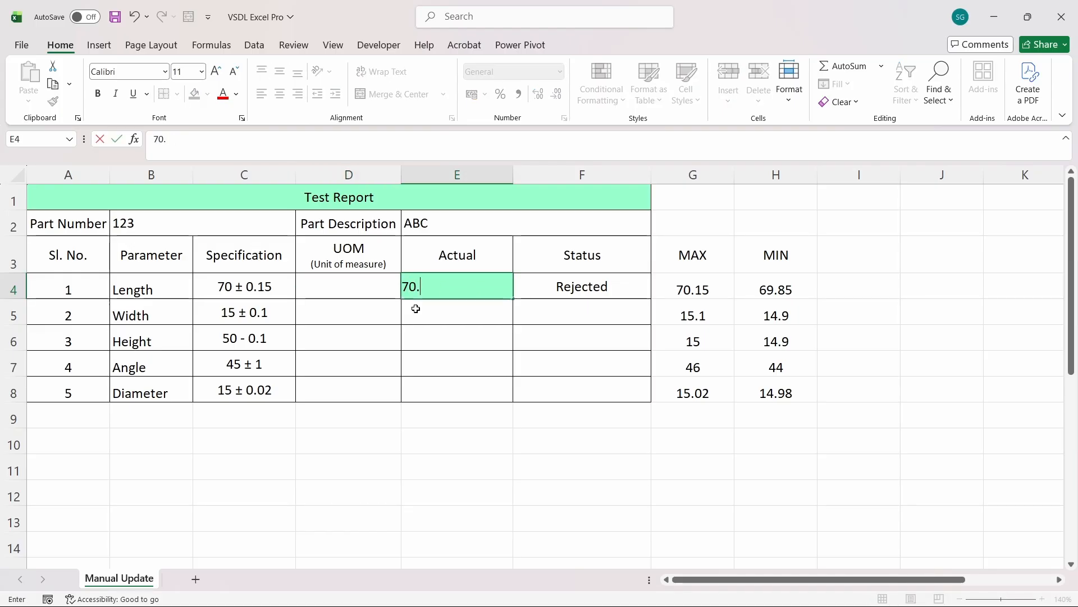
pyautogui.write('14')
pyautogui.hotkey('ctrl', 'Return')
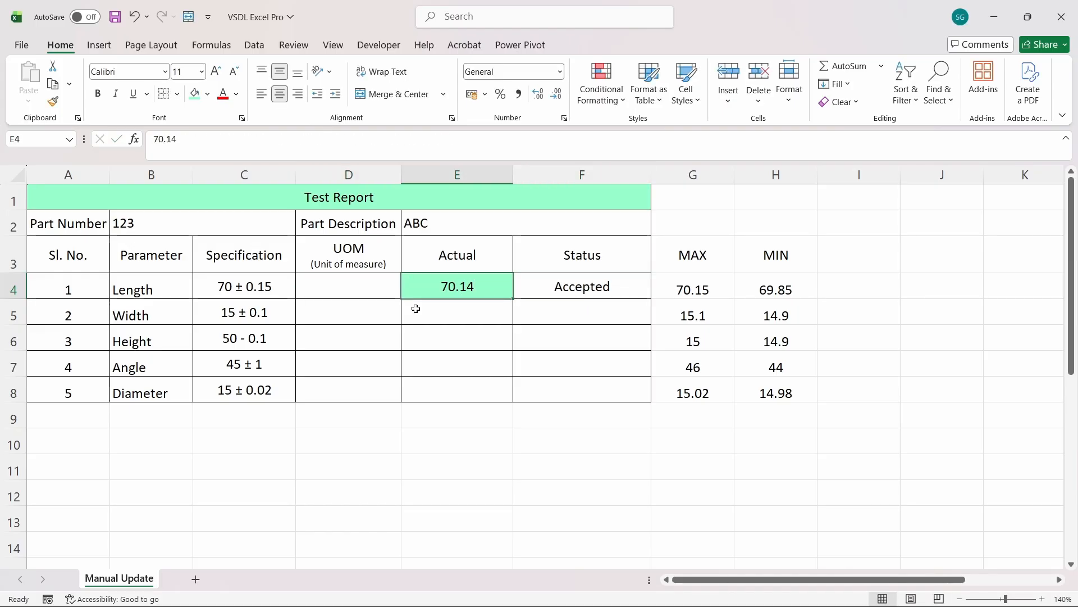
# - Fill in the units of measure in D4:D8, using ° for Angle and mm for Length, Width, Height and Diameter
pyautogui.press('Left')
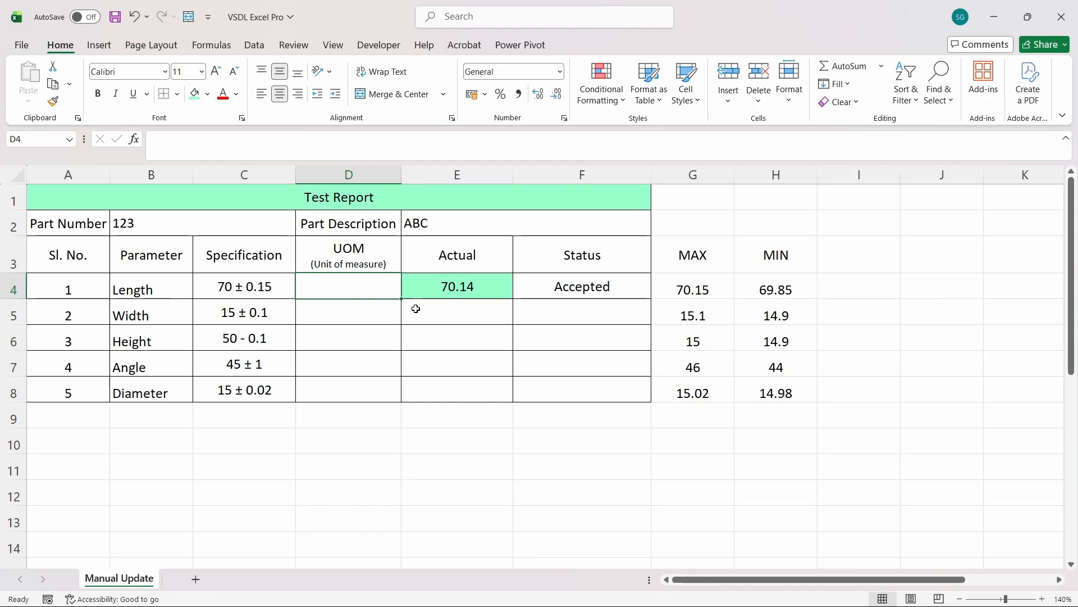
pyautogui.write('mm')
pyautogui.press('Return')
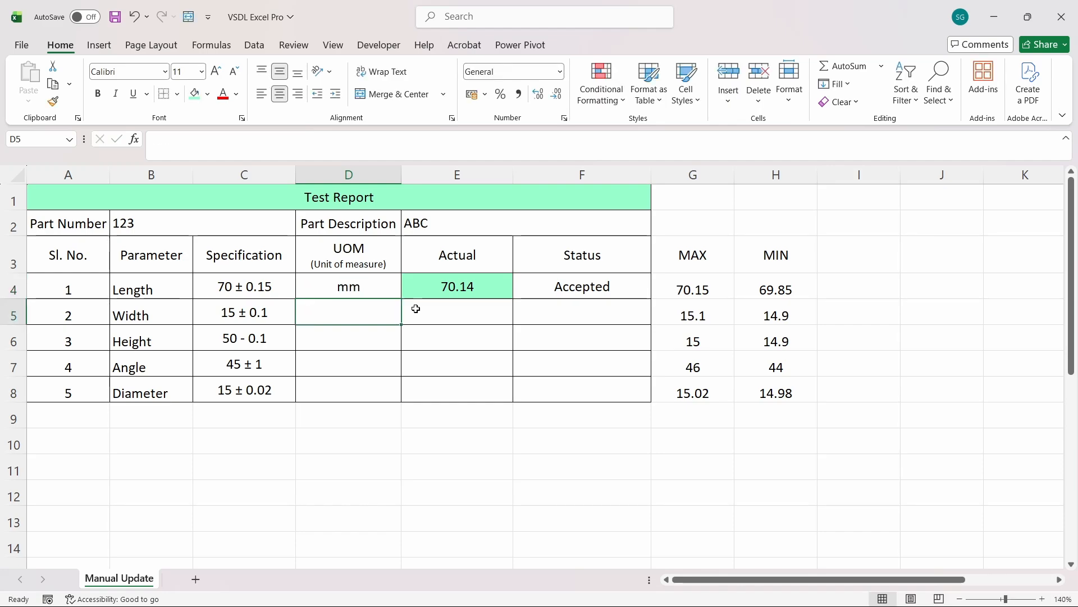
pyautogui.write('mm')
pyautogui.press('Return')
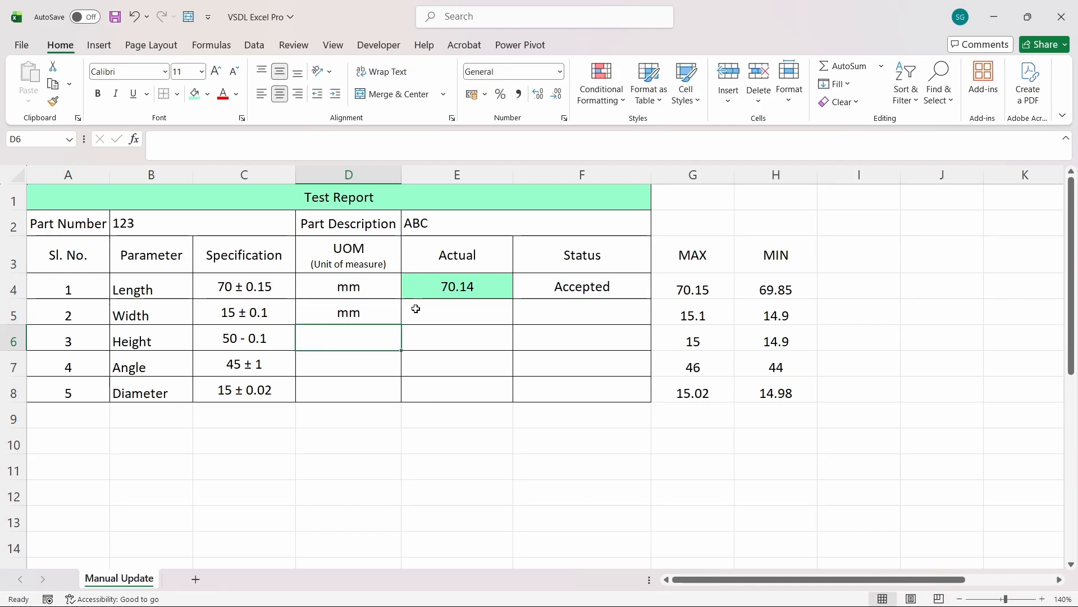
pyautogui.write('mm')
pyautogui.press('Return')
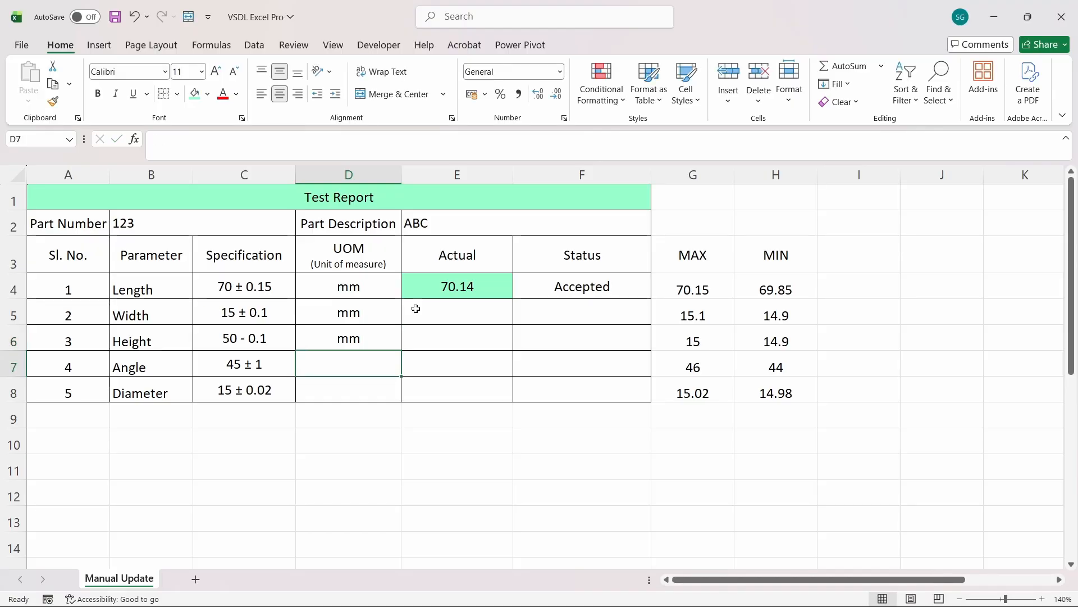
pyautogui.write('°')
pyautogui.press('Return')
pyautogui.write('mm')
pyautogui.press('Tab')
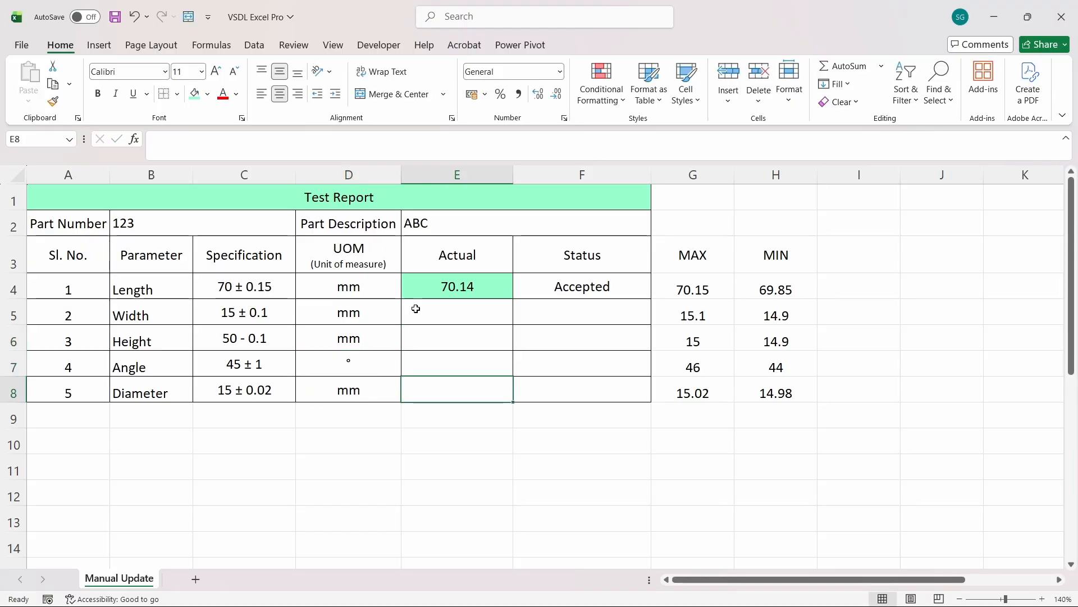
# - Examine the Length row's Actual reading in E4 against the Status formula in F4
pyautogui.press('Right')
pyautogui.press('Up')
pyautogui.press('Up')
pyautogui.press('Up')
pyautogui.press('Up')
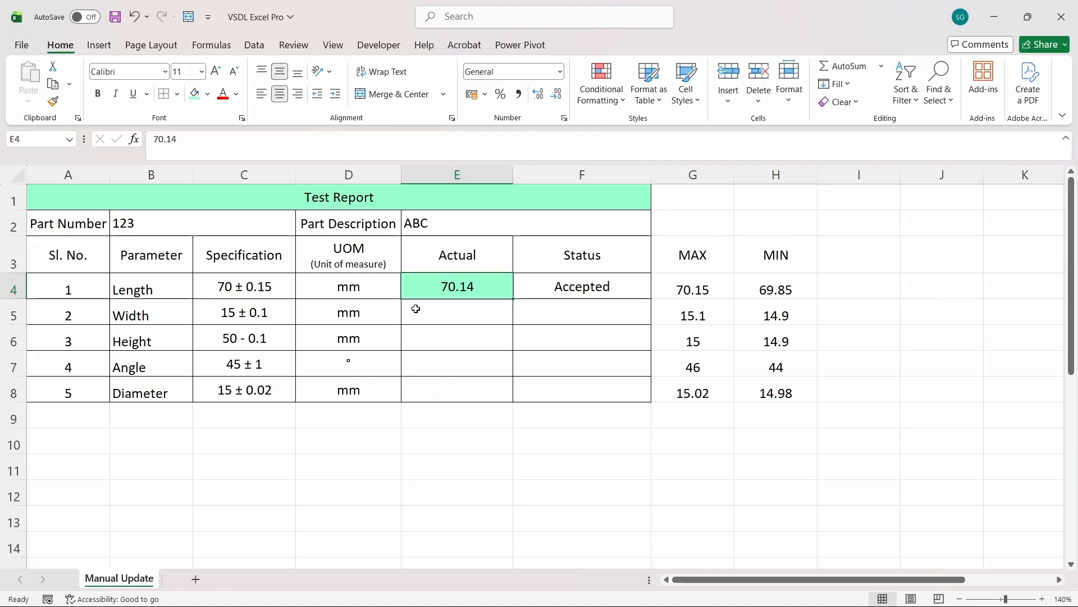
pyautogui.press('Right')
pyautogui.press('Left')
pyautogui.press('Right')
pyautogui.press('Left')
pyautogui.press('Right')
pyautogui.press('Left')
pyautogui.press('Right')
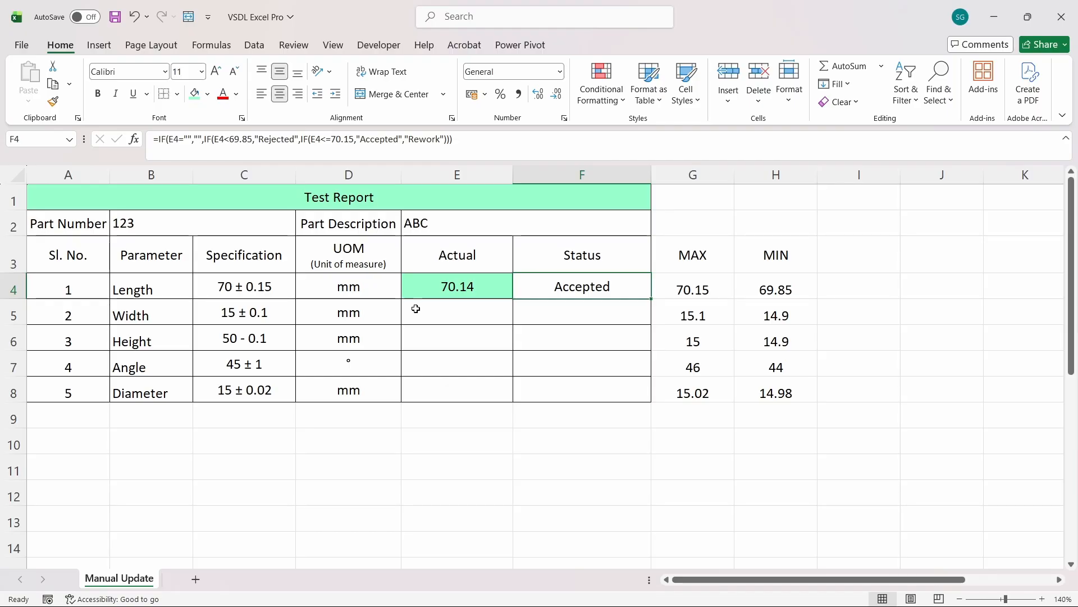
# - Copy the Length row's Status formula from F4 into F5:F8 for the Width, Height, Angle and Diameter rows
pyautogui.hotkey('ctrl', 'c')
pyautogui.press('Down')
pyautogui.hotkey('shift', 'Down')
pyautogui.hotkey('shift', 'Down')
pyautogui.hotkey('shift', 'Down')
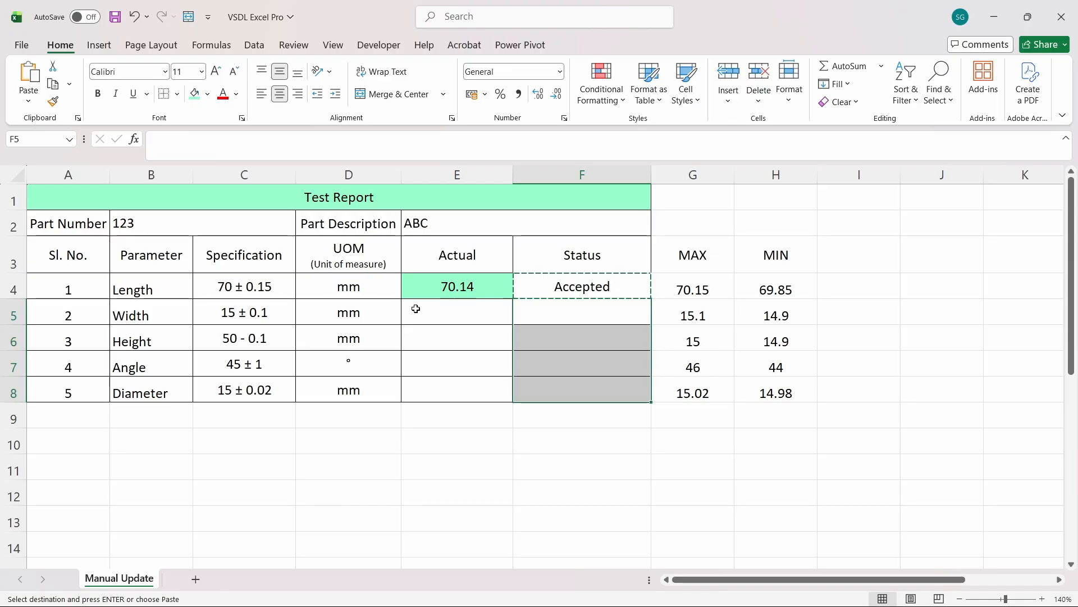
pyautogui.press('Up')
pyautogui.press('Down')
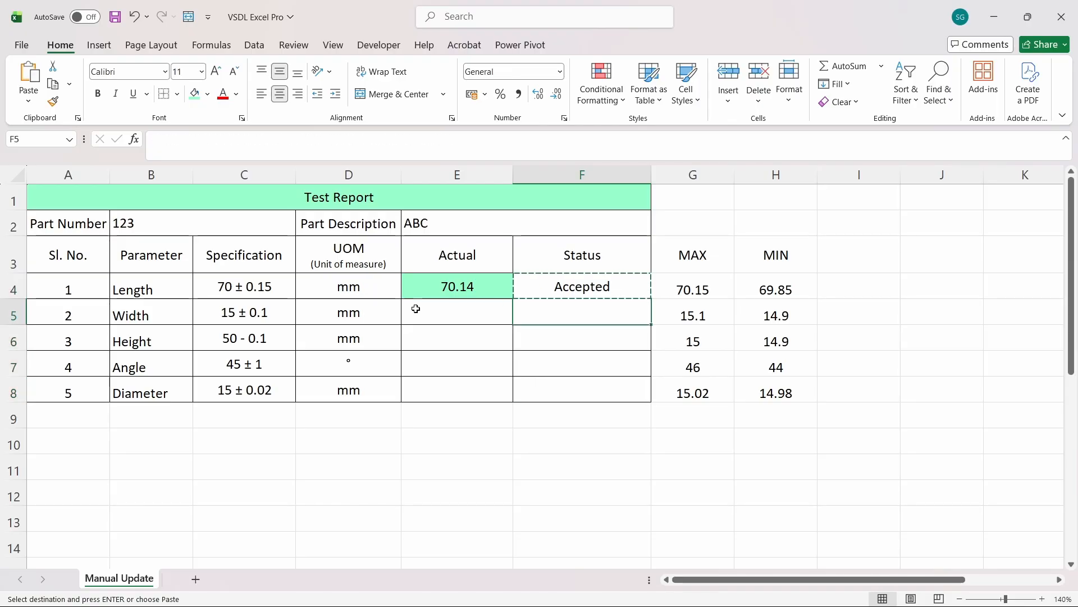
pyautogui.press('Up')
pyautogui.press('Down')
pyautogui.hotkey('shift', 'Down')
pyautogui.hotkey('shift', 'Down')
pyautogui.hotkey('shift', 'Down')
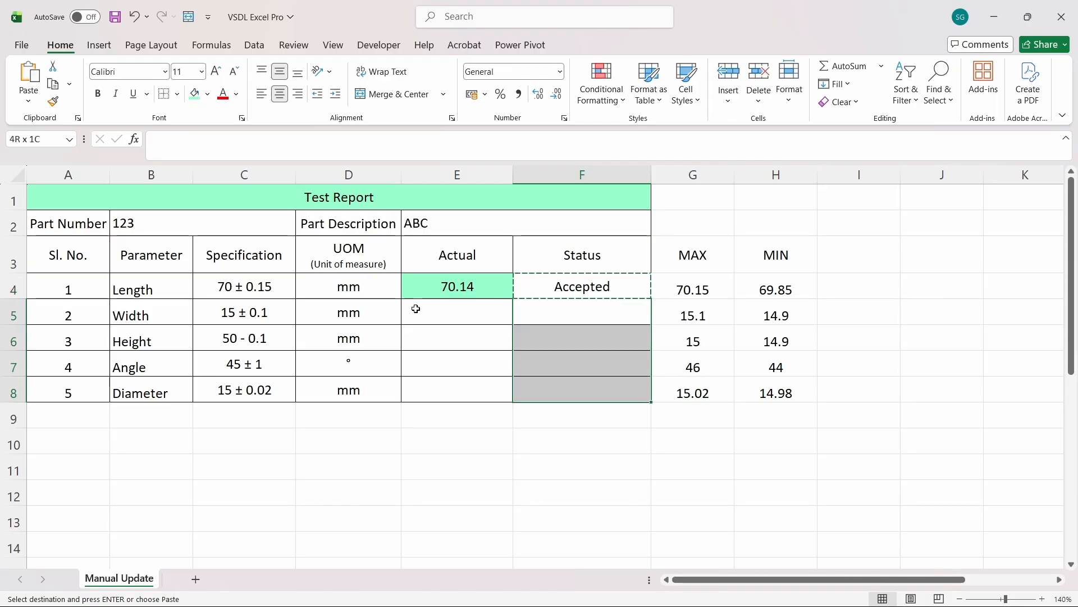
pyautogui.hotkey('ctrl', 'v')
pyautogui.press('Down')
pyautogui.press('Up')
pyautogui.press('Down')
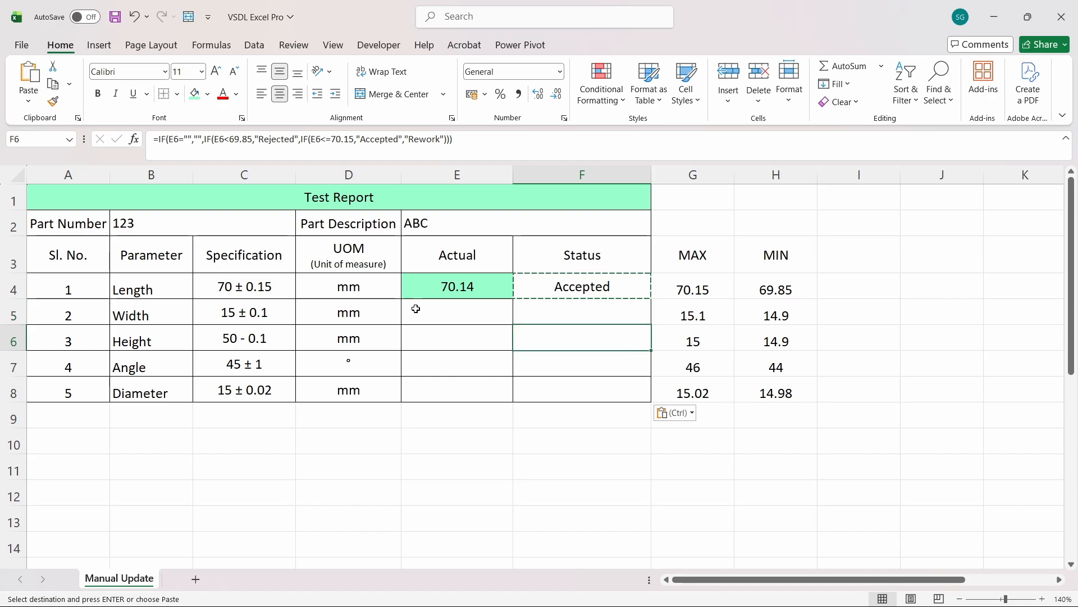
# - Set the lower limit in the Width row's Status formula in F5 to 14.9
pyautogui.press('Up')
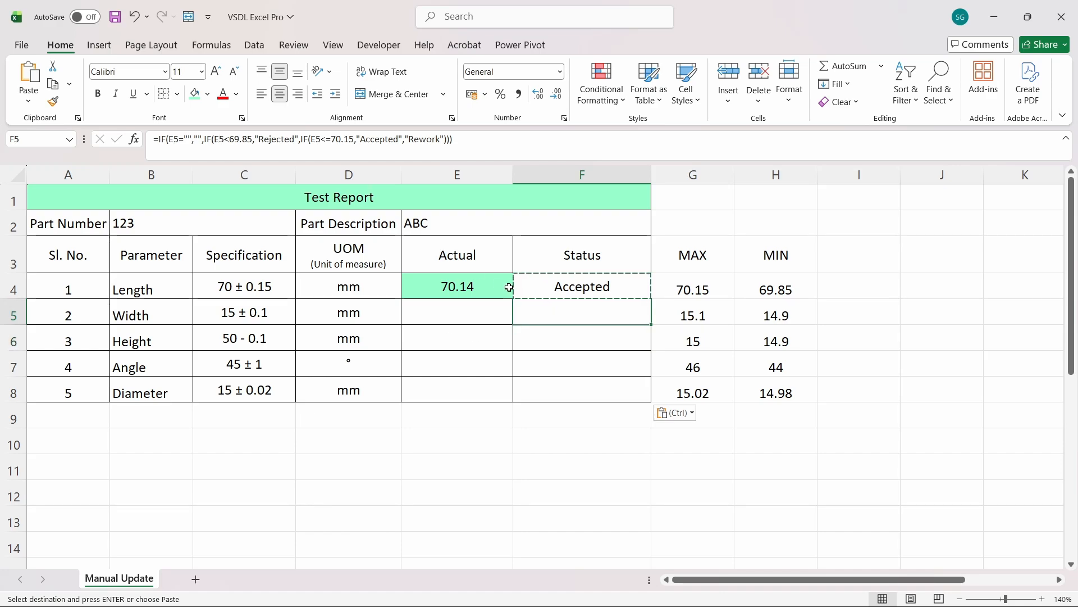
pyautogui.doubleClick(557, 313)
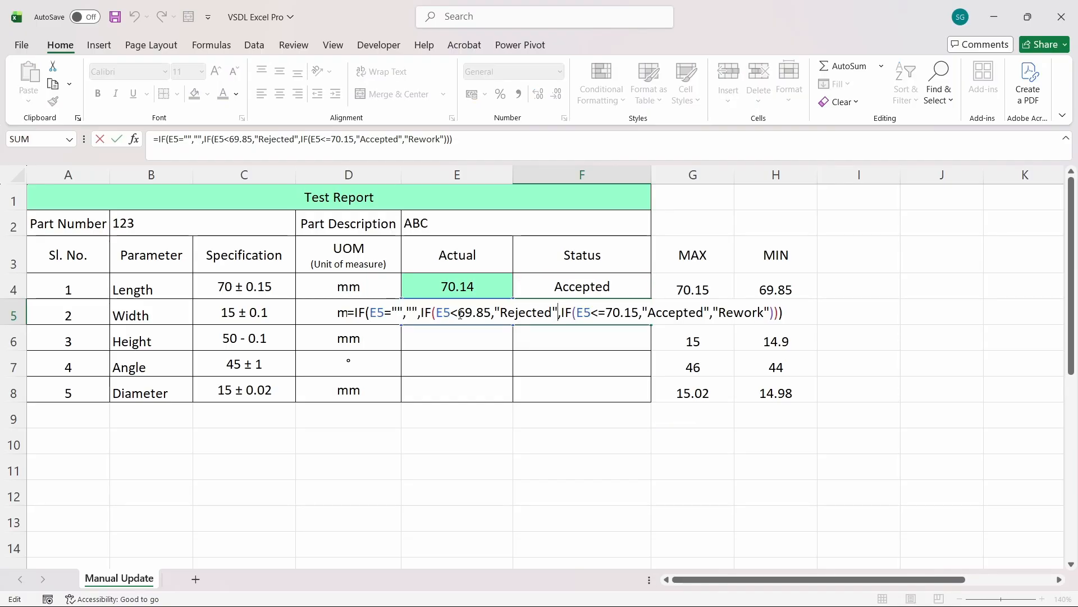
pyautogui.click(458, 313)
pyautogui.hotkey('shift', 'Right')
pyautogui.hotkey('shift', 'Right')
pyautogui.hotkey('shift', 'Right')
pyautogui.hotkey('shift', 'Right')
pyautogui.hotkey('shift', 'Right')
pyautogui.write('14.9')
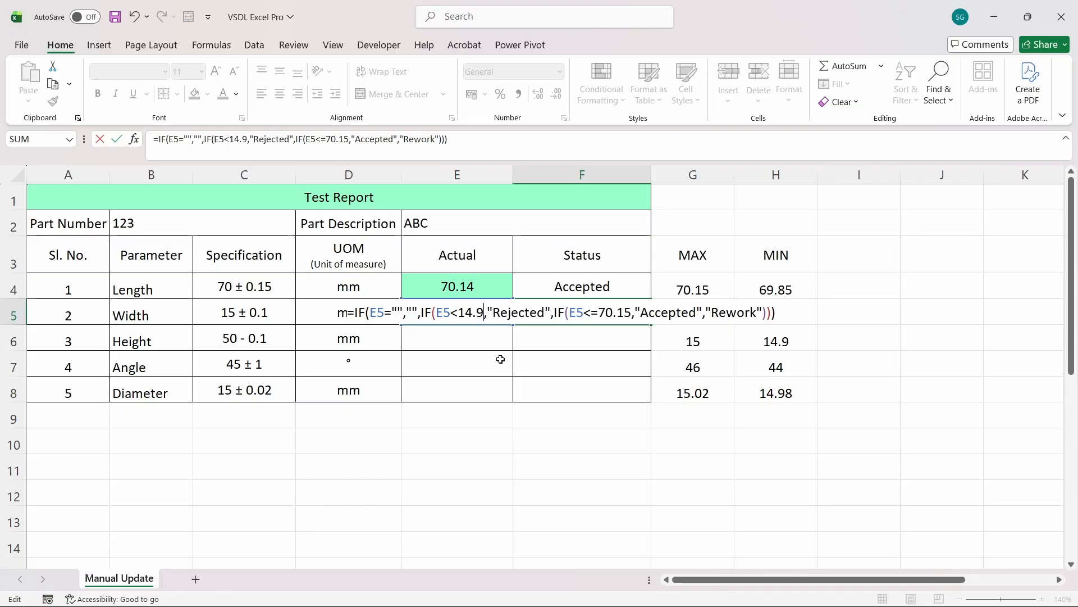
# - Set the upper limit in the Width row's Status formula in F5 to the row's MAX value, 15.1
pyautogui.press('Right')
pyautogui.press('Right')
pyautogui.press('Right')
pyautogui.press('Right')
pyautogui.press('Right')
pyautogui.press('Right')
pyautogui.press('Right')
pyautogui.press('Right')
pyautogui.press('Right')
pyautogui.press('Right')
pyautogui.press('Right')
pyautogui.press('Right')
pyautogui.press('Right')
pyautogui.press('Right')
pyautogui.press('Right')
pyautogui.press('Right')
pyautogui.press('Right')
pyautogui.press('Right')
pyautogui.press('Right')
pyautogui.hotkey('shift', 'Right')
pyautogui.hotkey('shift', 'Right')
pyautogui.hotkey('shift', 'Right')
pyautogui.hotkey('shift', 'Right')
pyautogui.hotkey('shift', 'Right')
pyautogui.write('15.')
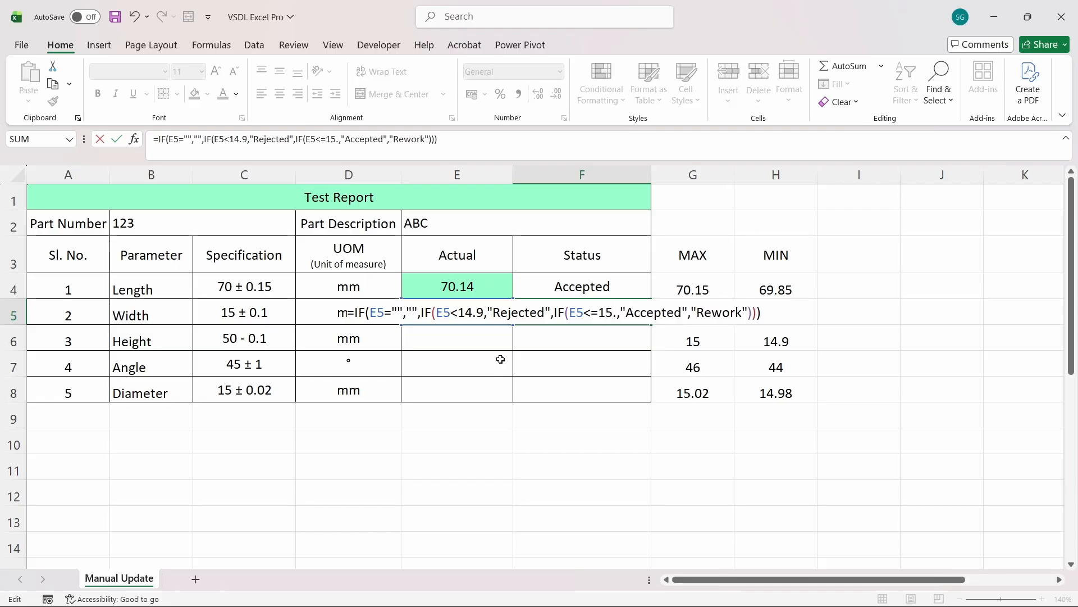
pyautogui.hotkey('shift', 'Tab')
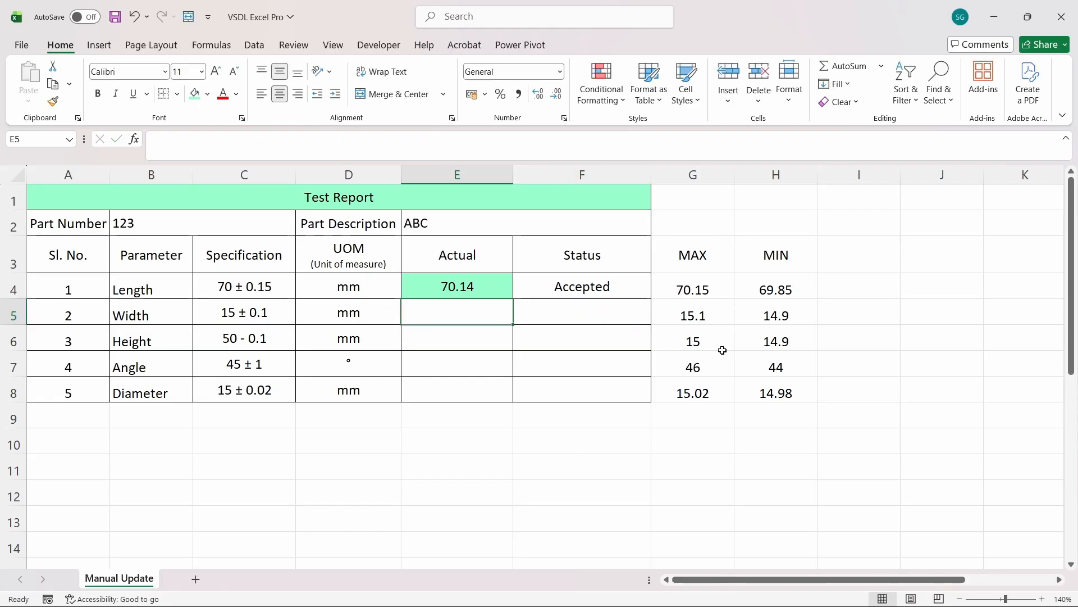
# - Test the Width row's Status formula with Actual readings 15, 14.85 and 15.15 in E5
pyautogui.write('15')
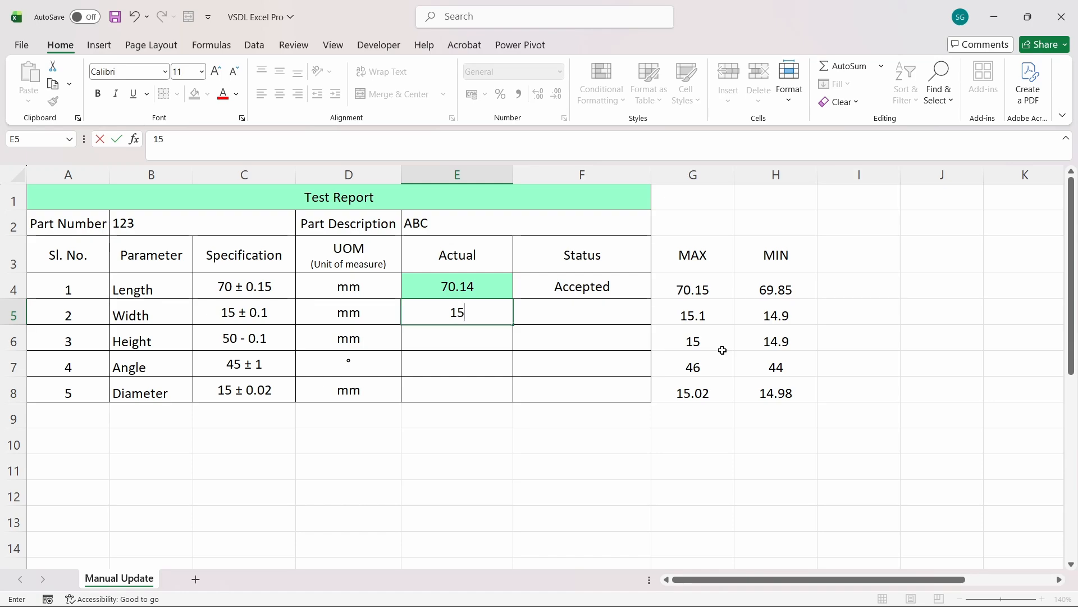
pyautogui.press('Tab')
pyautogui.hotkey('shift', 'Tab')
pyautogui.write('14')
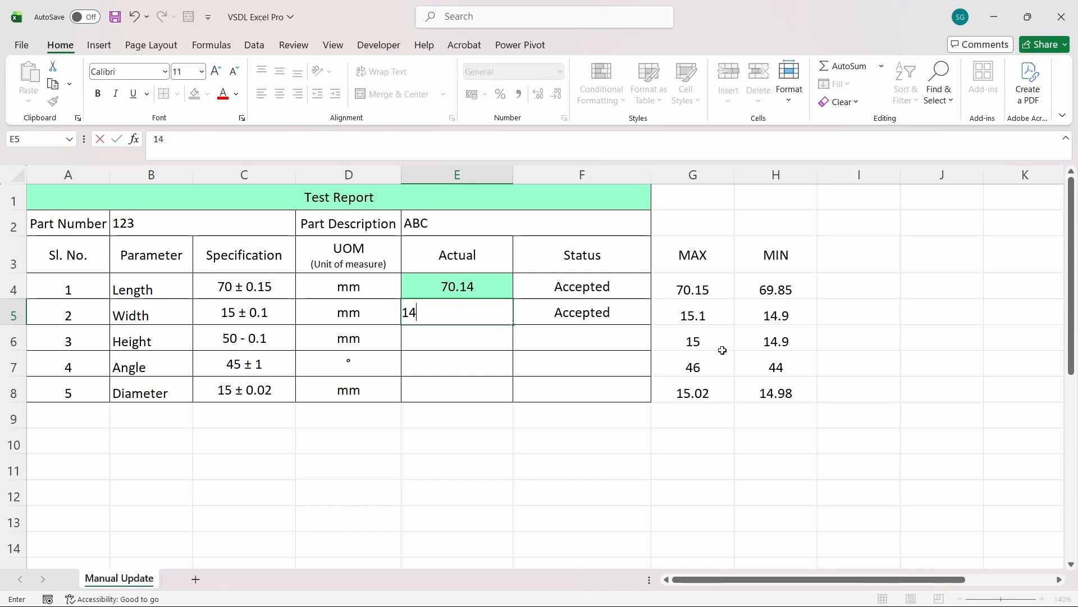
pyautogui.write('.85')
pyautogui.press('Tab')
pyautogui.hotkey('shift', 'Tab')
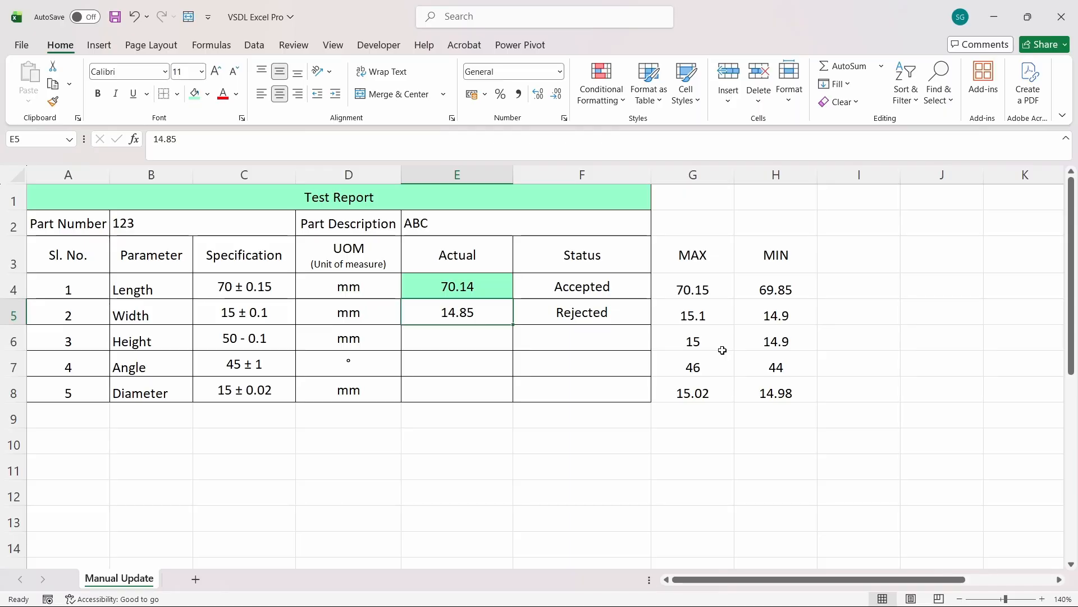
pyautogui.write('15')
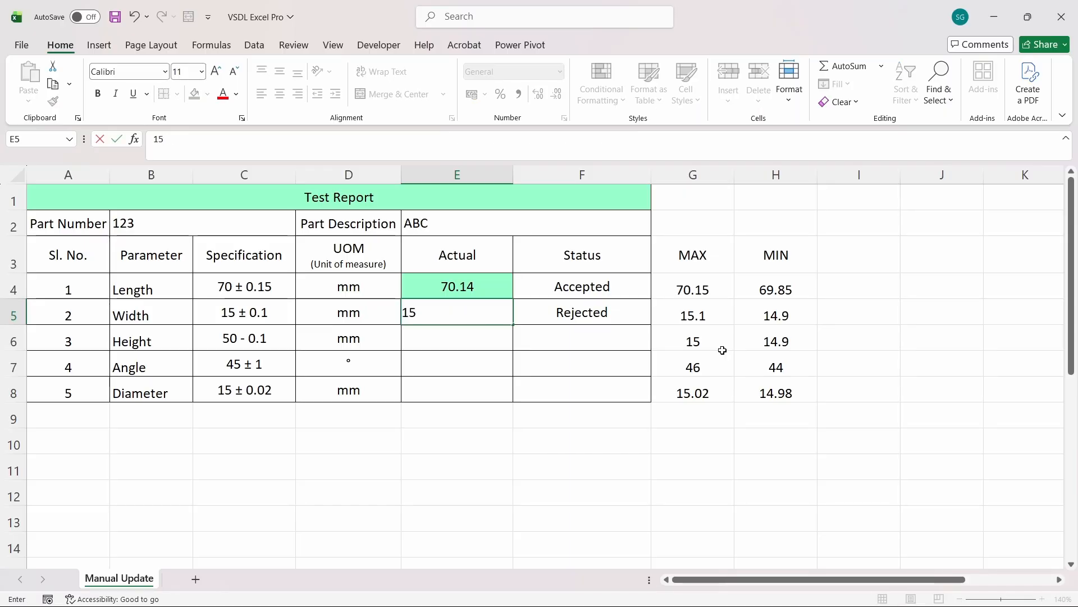
pyautogui.write('.15')
pyautogui.press('Tab')
pyautogui.hotkey('shift', 'Tab')
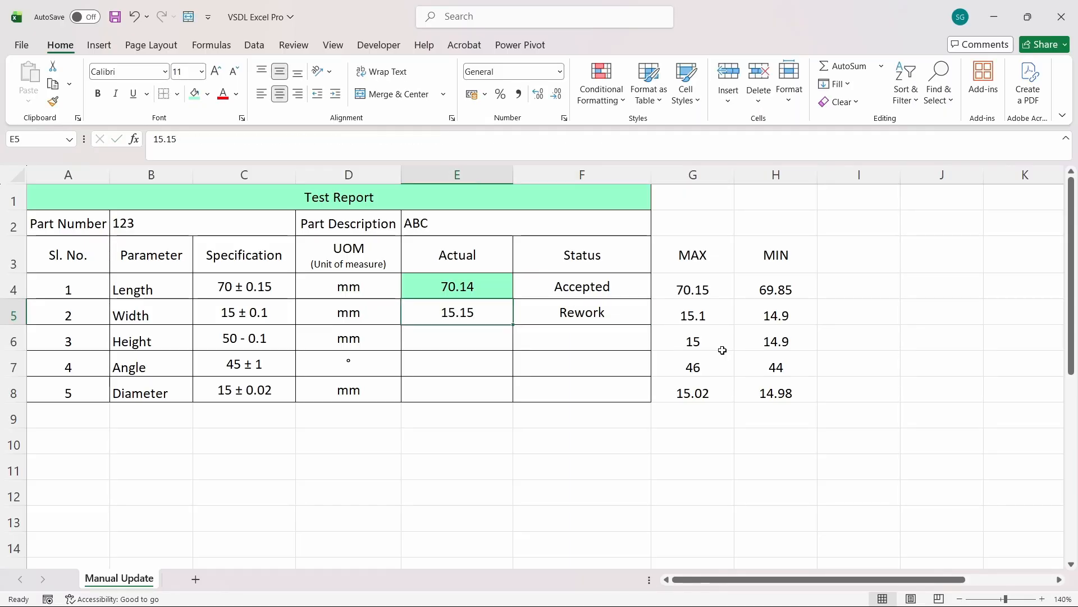
# - Set the Width row's Actual reading in E5 to 14.95
pyautogui.write('14')
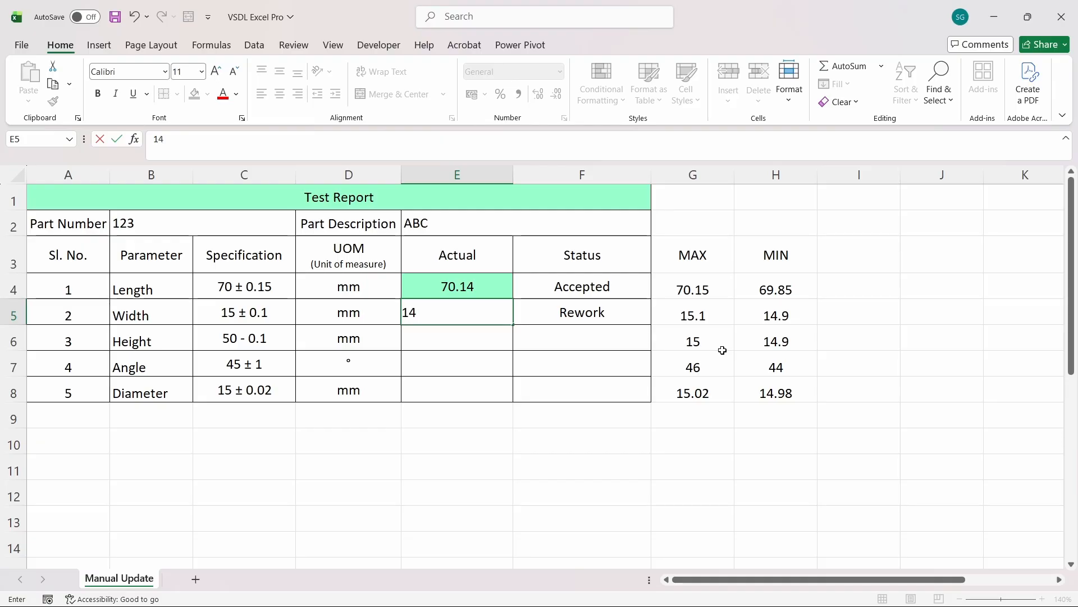
pyautogui.write('.95')
pyautogui.press('Tab')
pyautogui.press('Return')
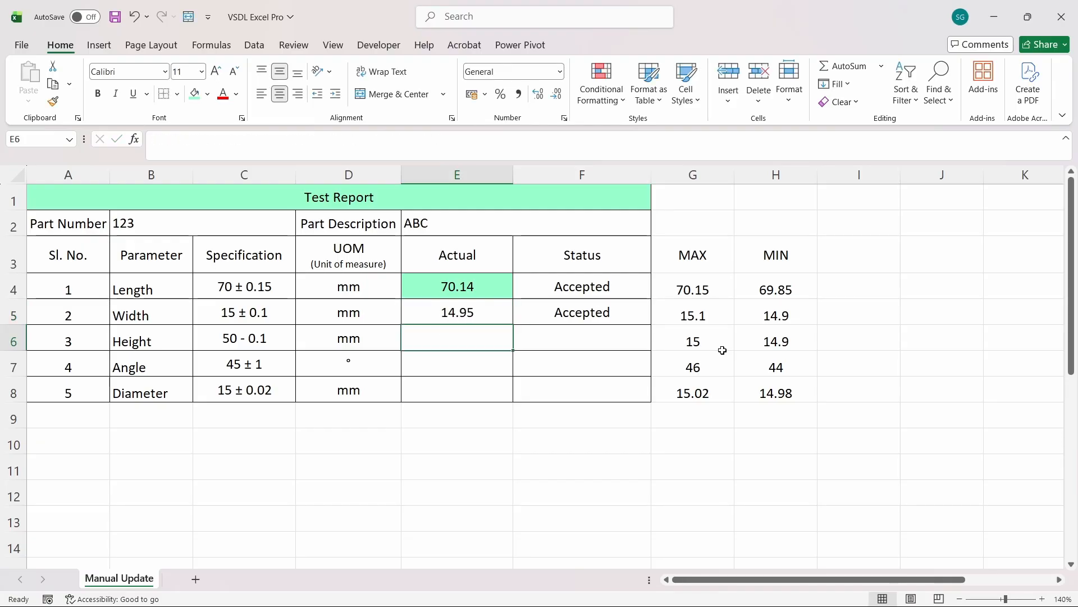
# - Set the lower limit in the Height row's Status formula in F6 to 49.9
pyautogui.press('Tab')
pyautogui.press('Up')
pyautogui.press('Down')
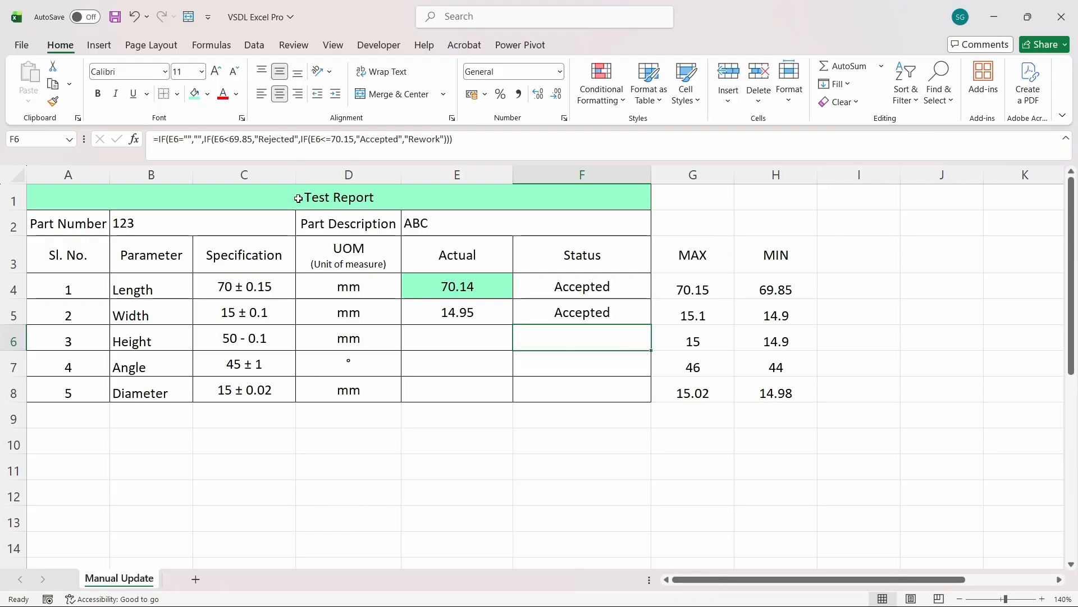
pyautogui.press('F2')
pyautogui.hotkey('shift', 'Right')
pyautogui.hotkey('shift', 'Right')
pyautogui.hotkey('shift', 'Right')
pyautogui.hotkey('shift', 'Right')
pyautogui.hotkey('shift', 'Right')
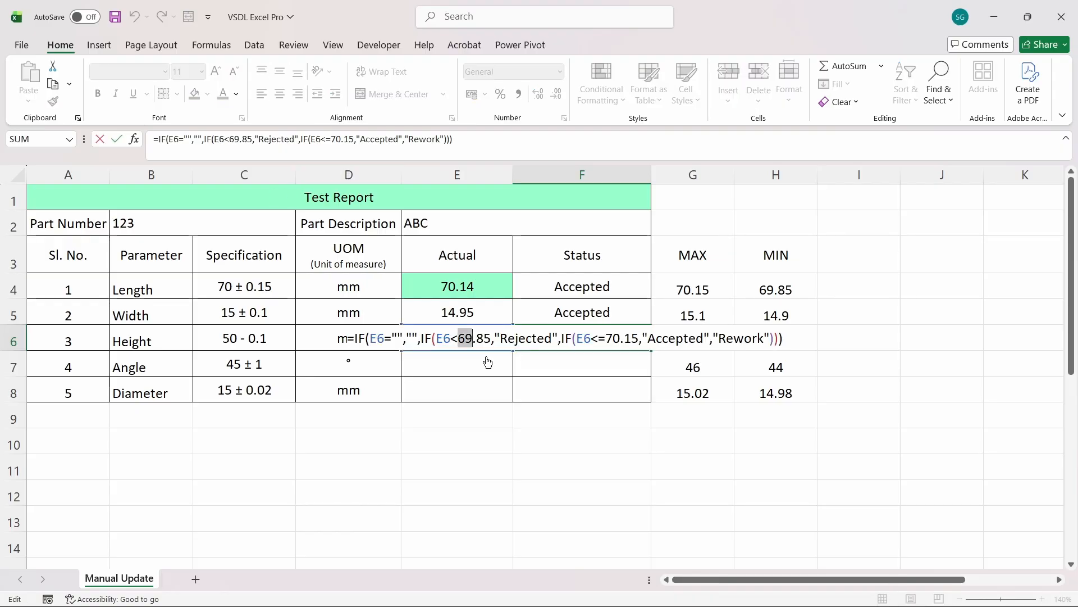
pyautogui.write('49')
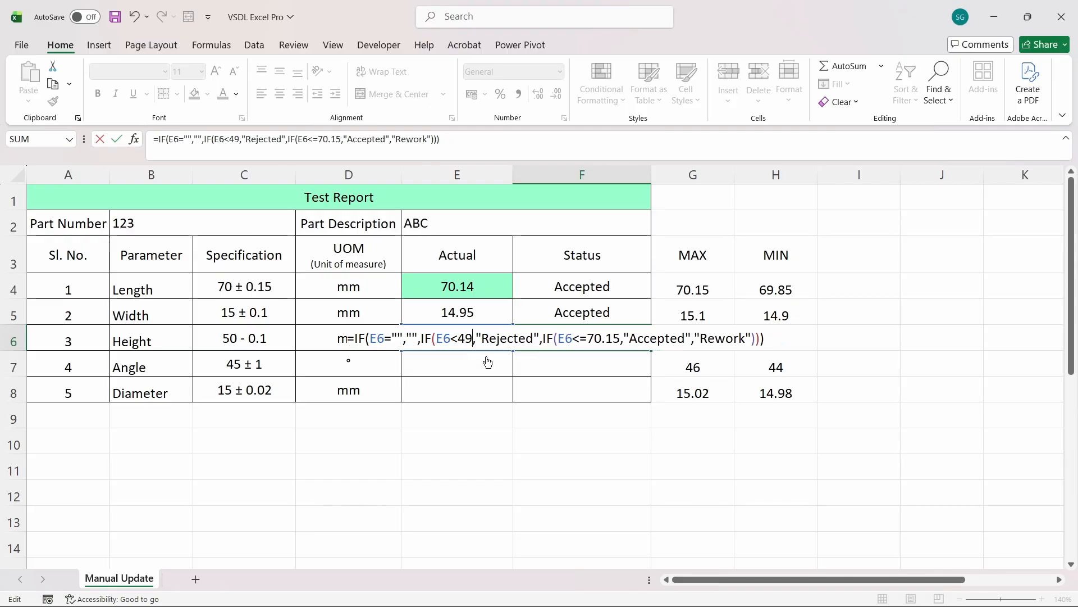
pyautogui.write('.9')
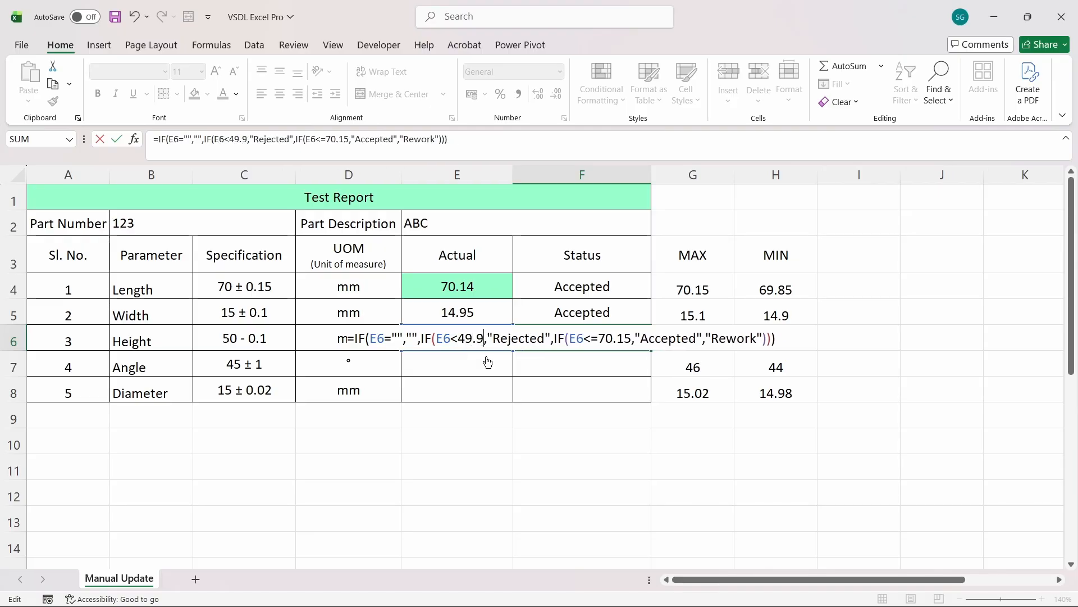
# - Set the upper limit in the Height row's Status formula in F6 to 50
pyautogui.click(604, 342)
pyautogui.hotkey('shift', 'Right')
pyautogui.hotkey('shift', 'Right')
pyautogui.hotkey('shift', 'Right')
pyautogui.hotkey('shift', 'Right')
pyautogui.hotkey('shift', 'Right')
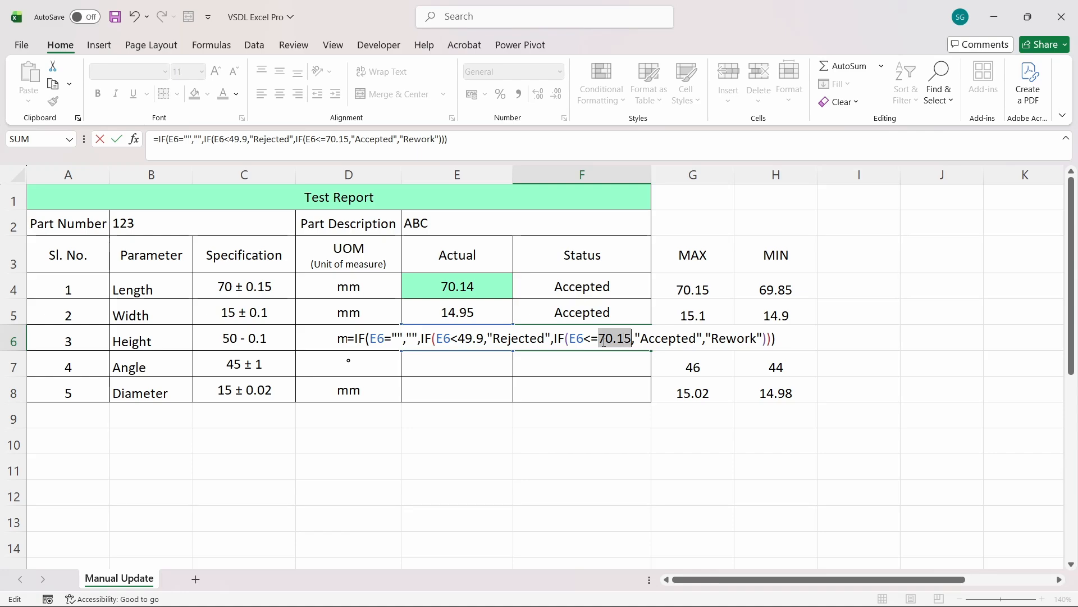
pyautogui.write('50')
pyautogui.hotkey('shift', 'Tab')
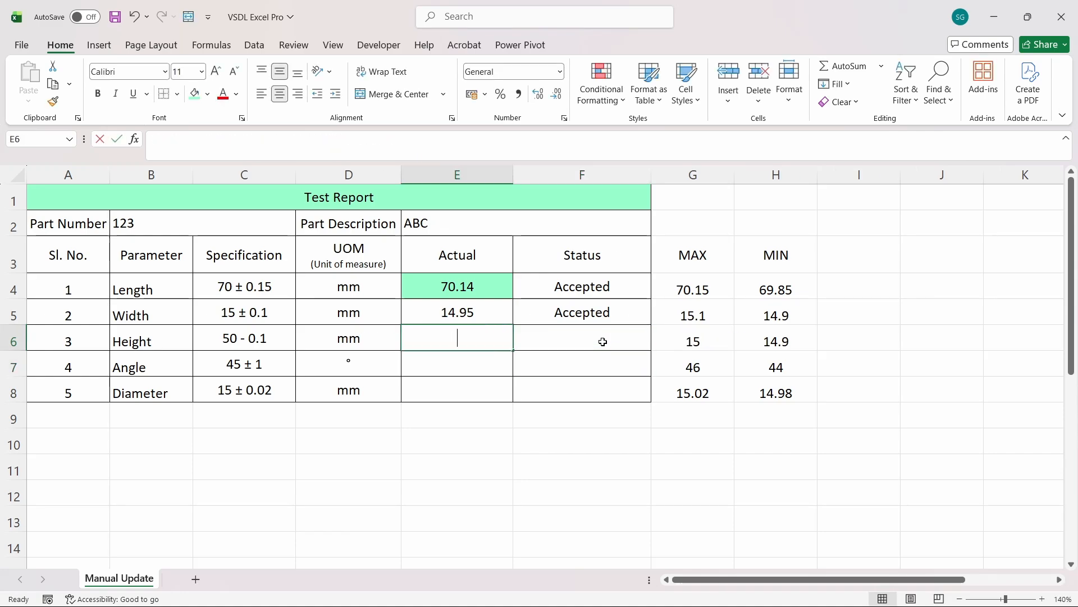
# - Test the Height row's Status formula above and below its limits with Actual readings 50.1 and 49.5 in E6
pyautogui.write('50.1')
pyautogui.press('Tab')
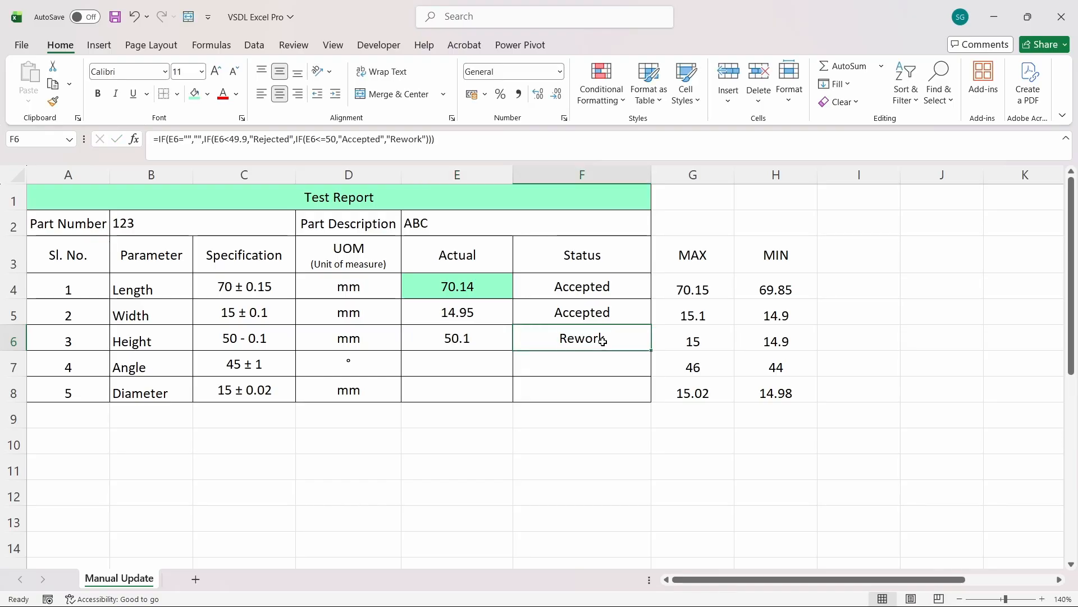
pyautogui.hotkey('shift', 'Tab')
pyautogui.write('0')
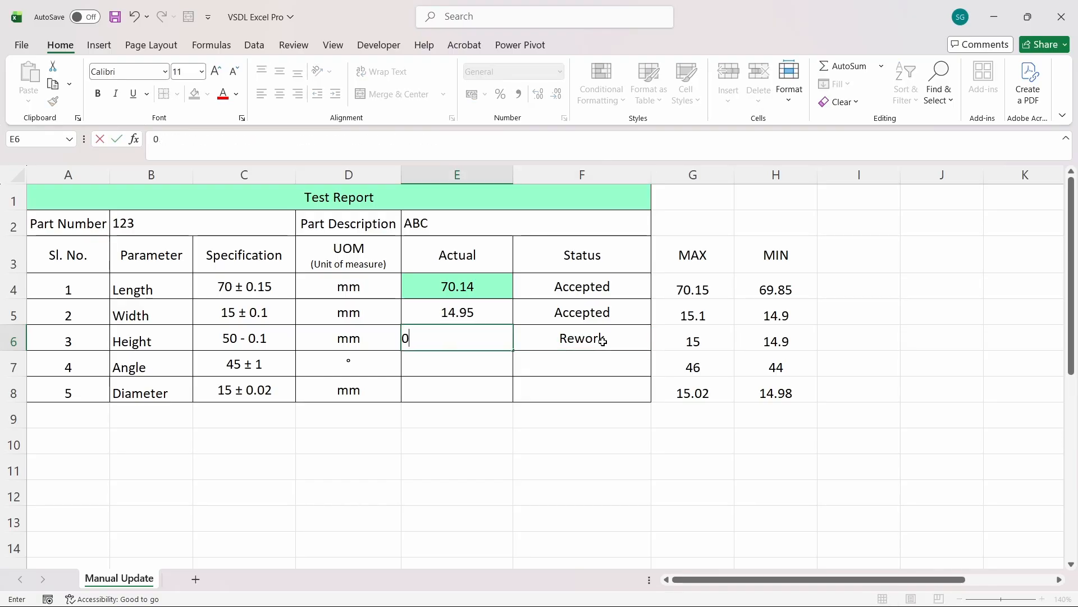
pyautogui.press('Escape')
pyautogui.write('49.5')
pyautogui.press('Tab')
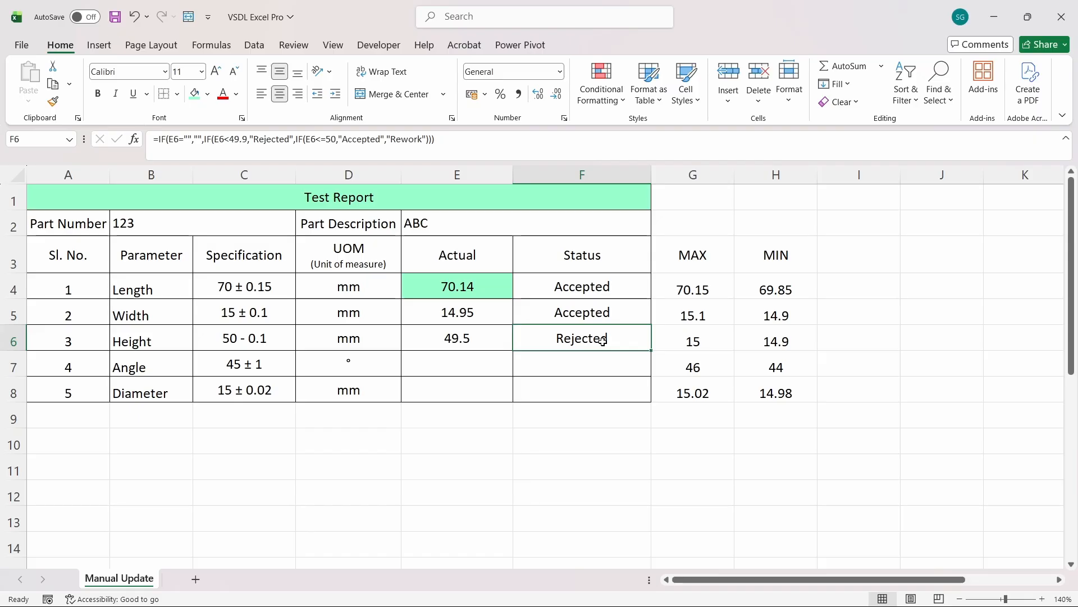
pyautogui.press('Left')
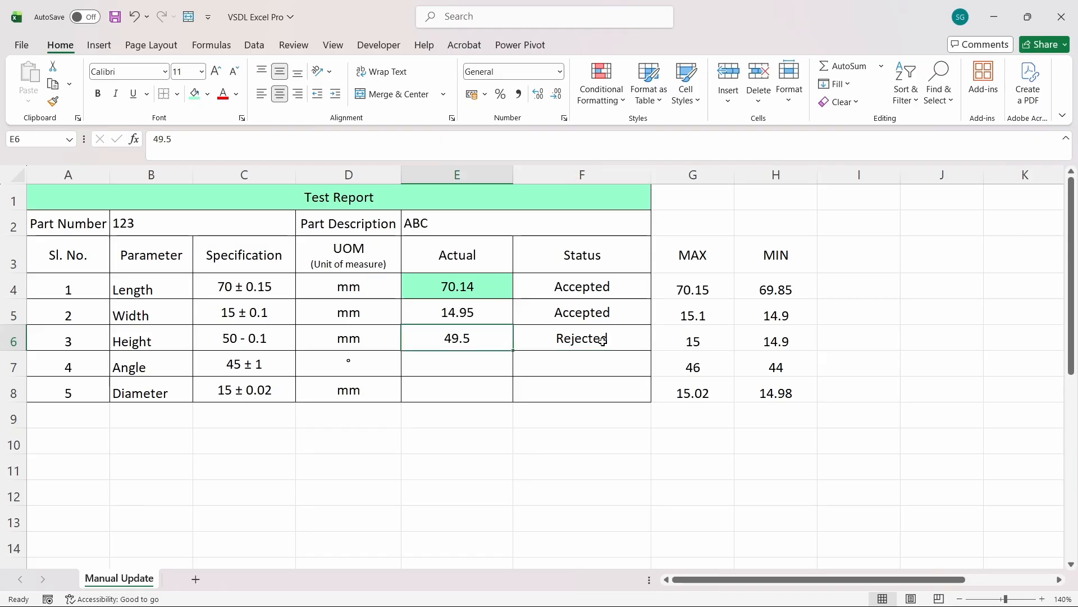
# - Try Actual readings 49.95 and 49.89 for the Height row in E6, finishing with 49.95
pyautogui.write('49.')
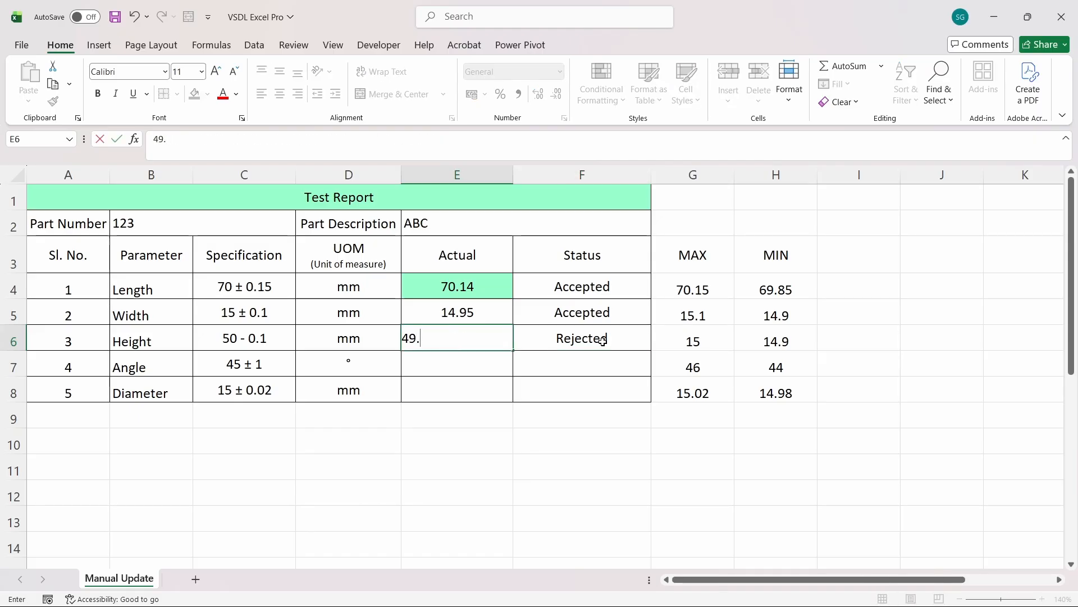
pyautogui.write('95')
pyautogui.press('Tab')
pyautogui.press('Left')
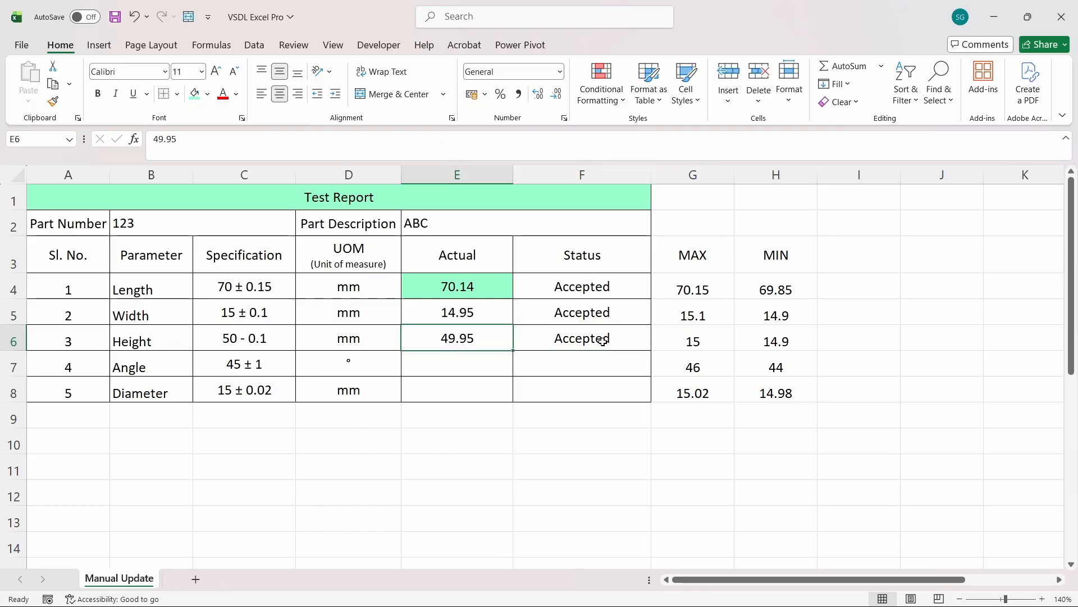
pyautogui.write('49.')
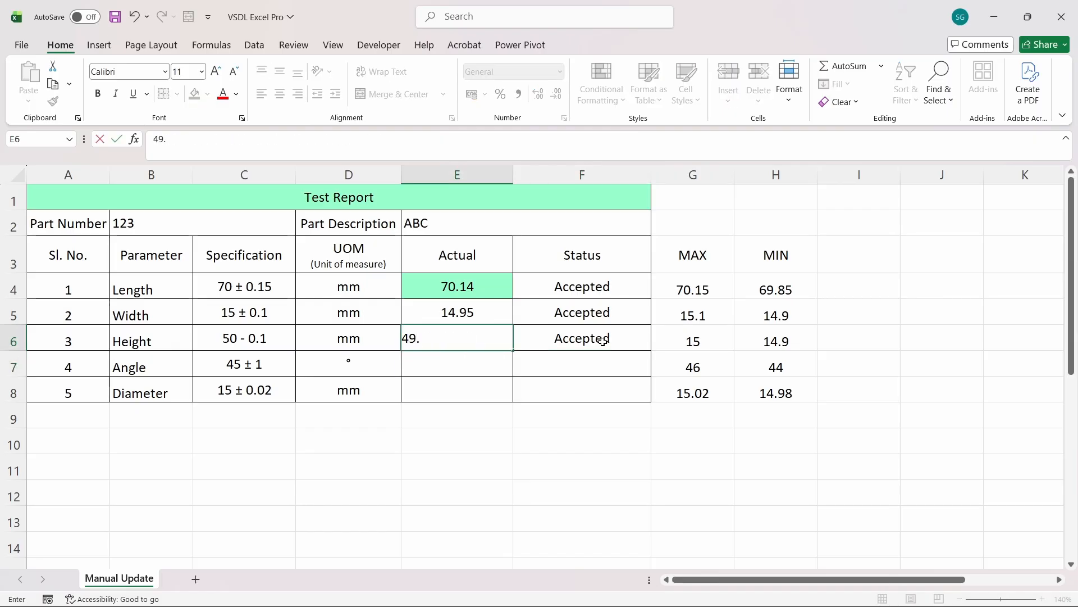
pyautogui.write('89')
pyautogui.press('Tab')
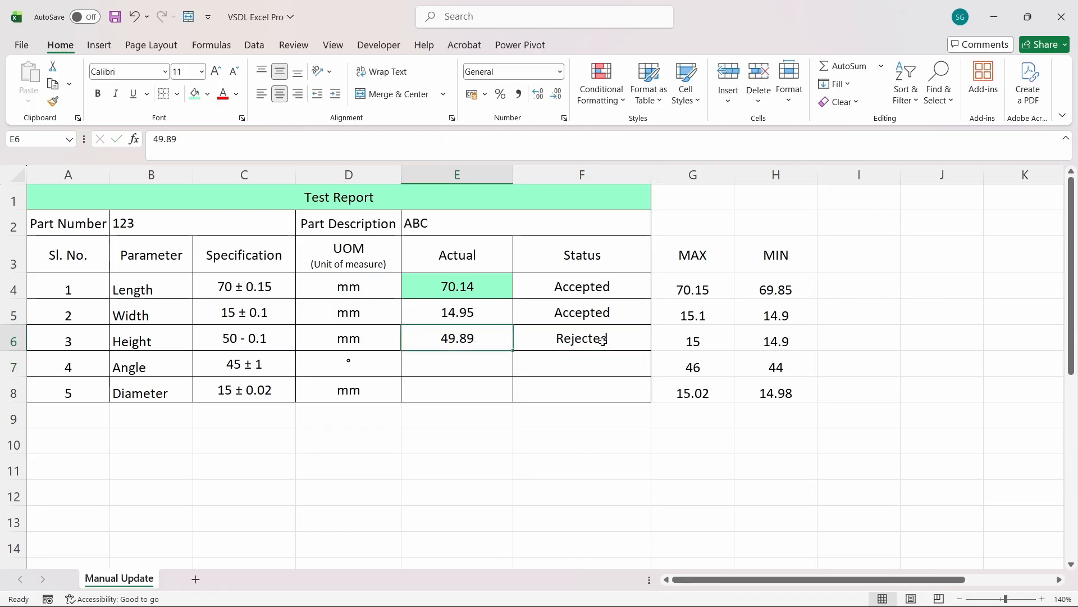
pyautogui.press('Left')
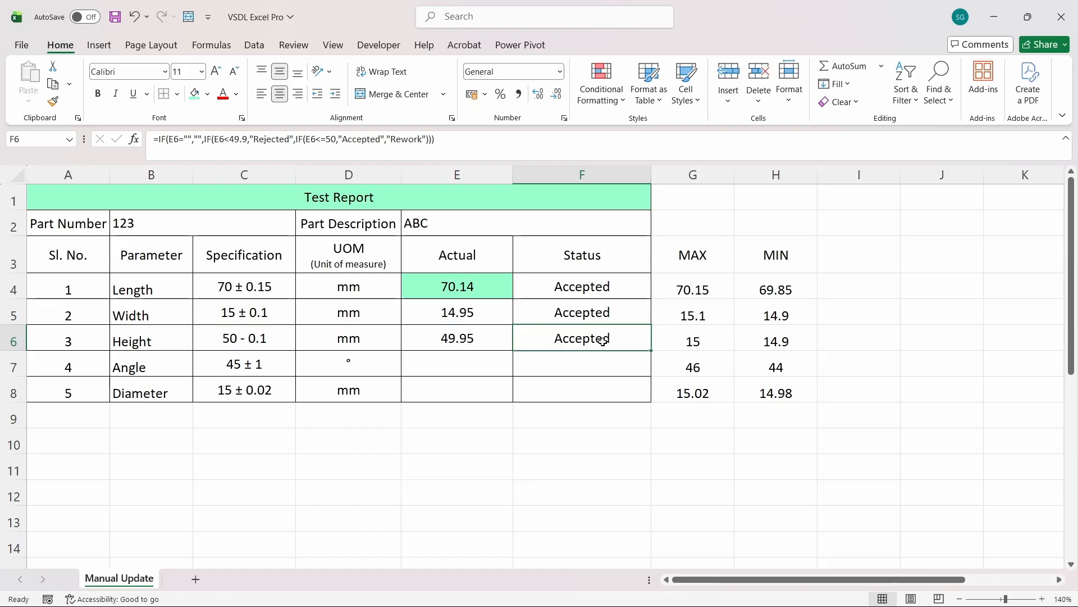
# - Set the lower limit in the Angle row's Status formula in F7 to 44
pyautogui.hotkey('ctrl', 'c')
pyautogui.doubleClick(572, 368)
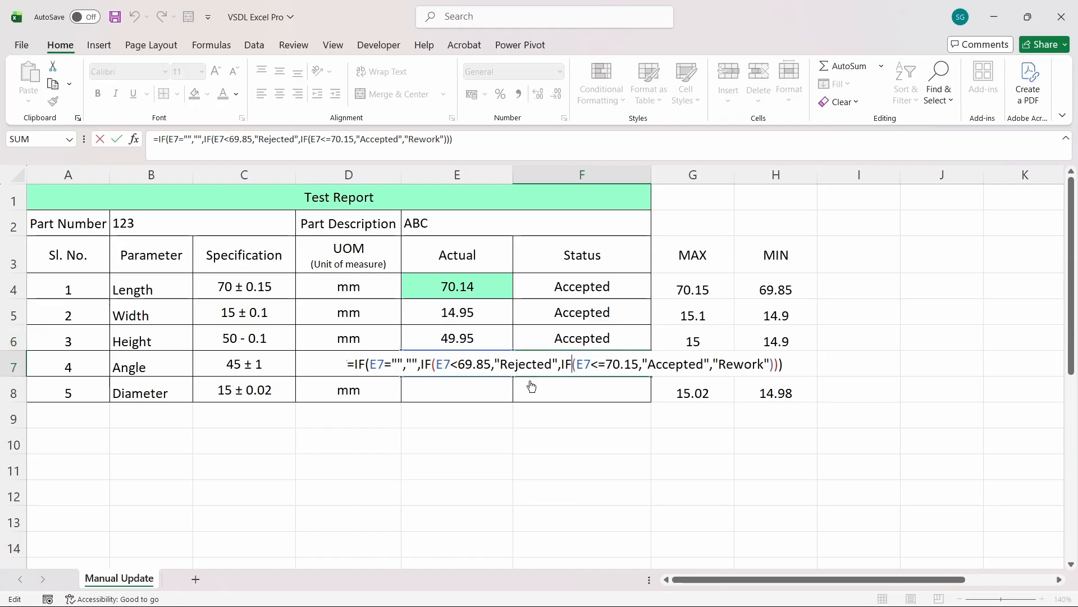
pyautogui.doubleClick(477, 368)
pyautogui.write('44')
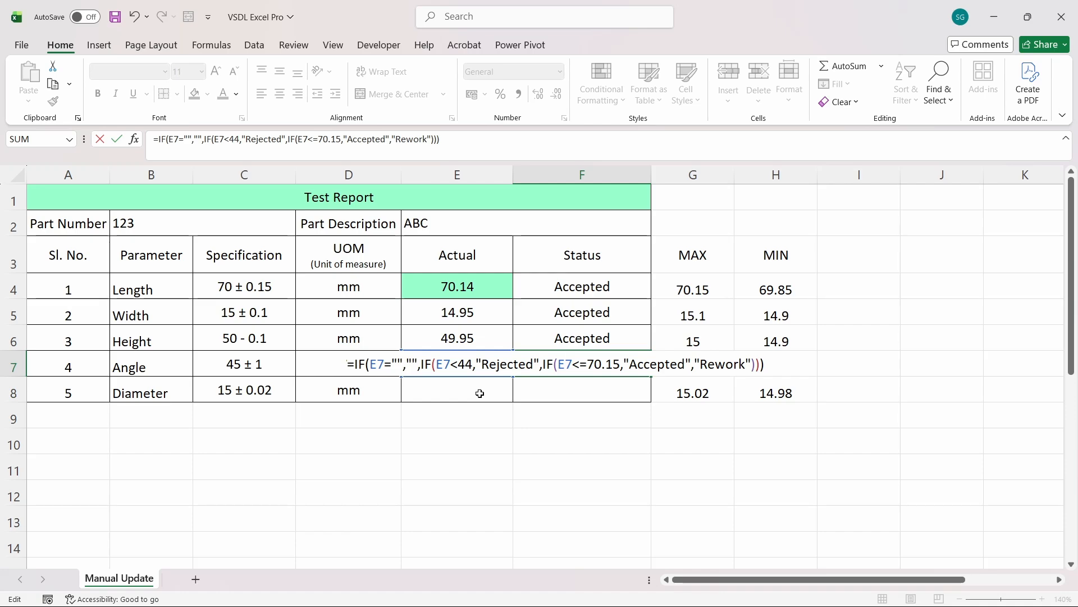
# - Set the upper limit in the Angle row's Status formula in F7 to 46
pyautogui.hotkey('shift', 'Right')
pyautogui.hotkey('shift', 'Right')
pyautogui.hotkey('shift', 'Right')
pyautogui.hotkey('shift', 'Right')
pyautogui.hotkey('shift', 'Right')
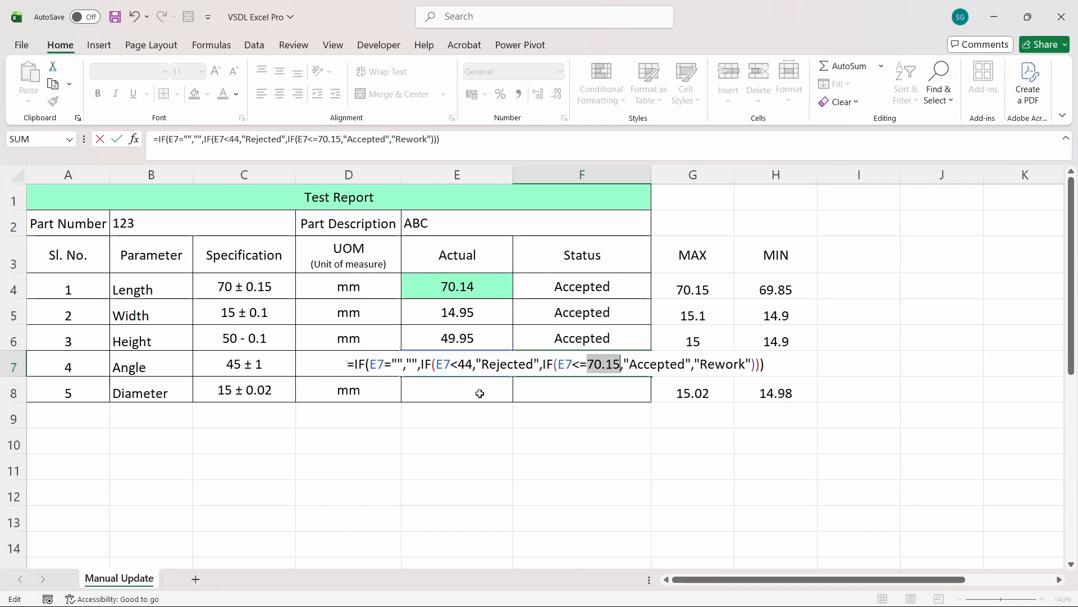
pyautogui.write('46')
pyautogui.press('Return')
pyautogui.press('Up')
pyautogui.press('Left')
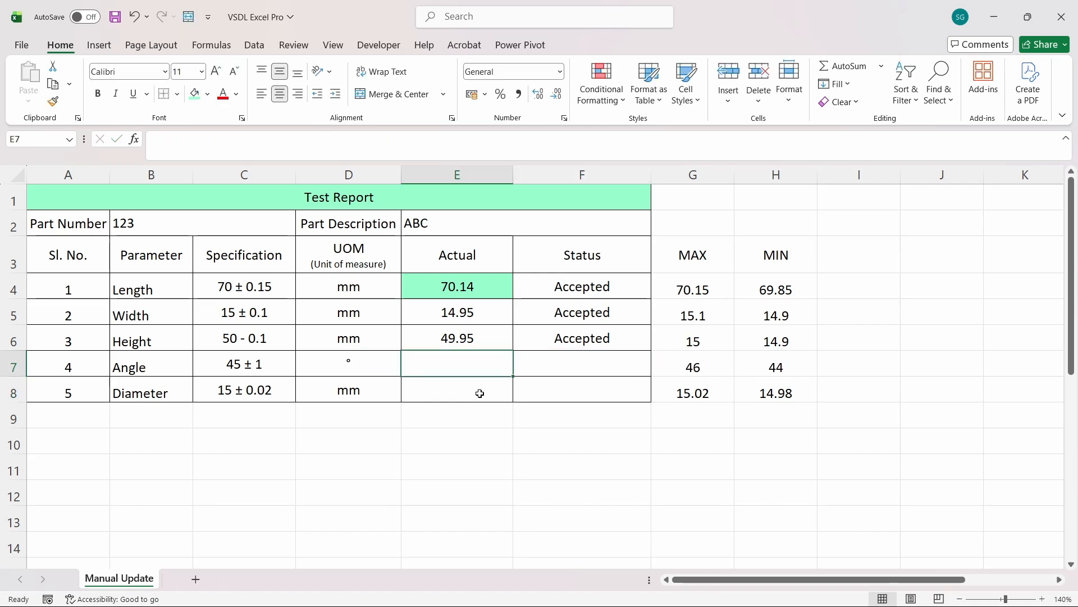
# - Test the Angle row's Status formula with Actual readings 45, 43.9 and 46.1 in E7, finishing with 45
pyautogui.write('45')
pyautogui.press('Right')
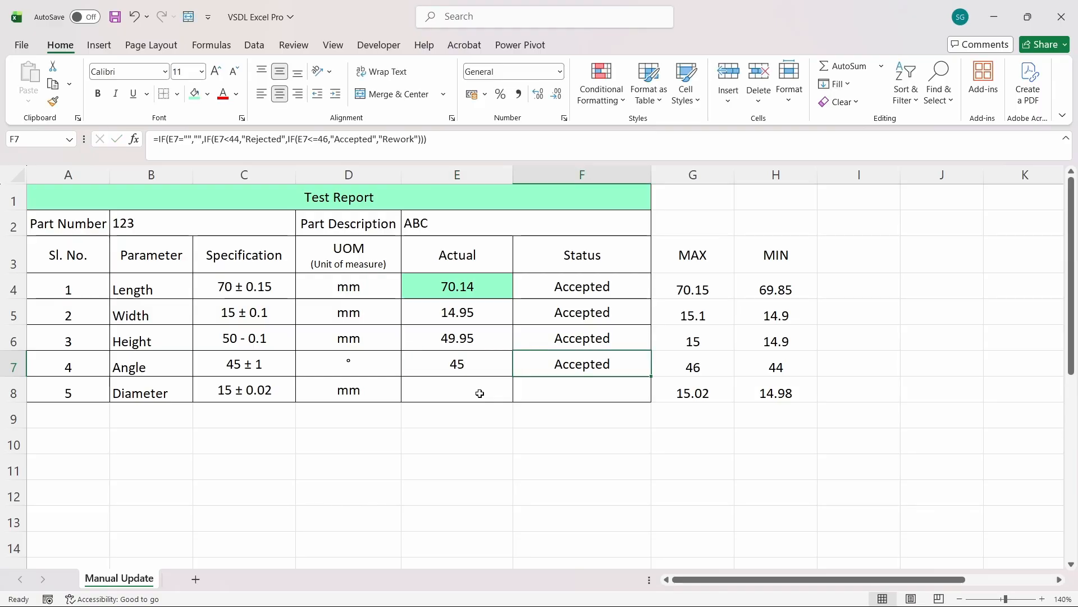
pyautogui.press('Left')
pyautogui.write('43.9')
pyautogui.press('Right')
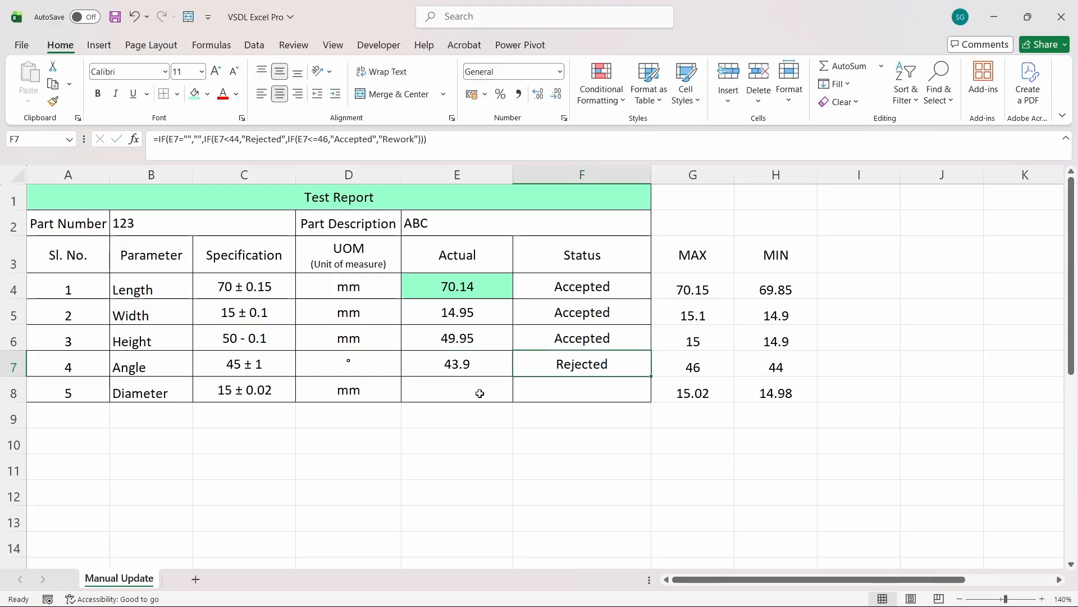
pyautogui.press('Left')
pyautogui.write('4')
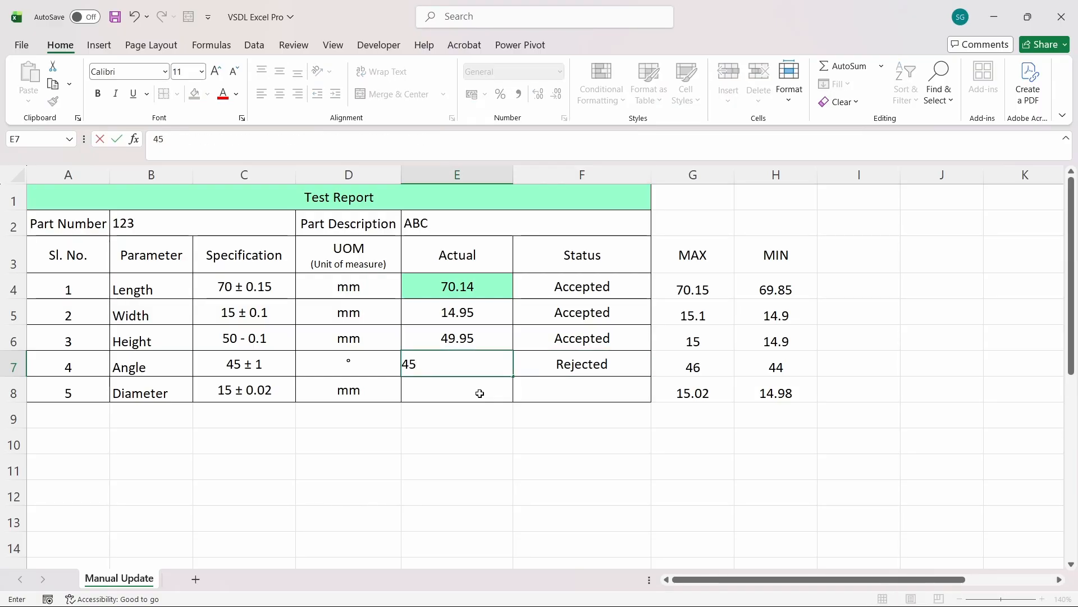
pyautogui.write('6.1')
pyautogui.press('Right')
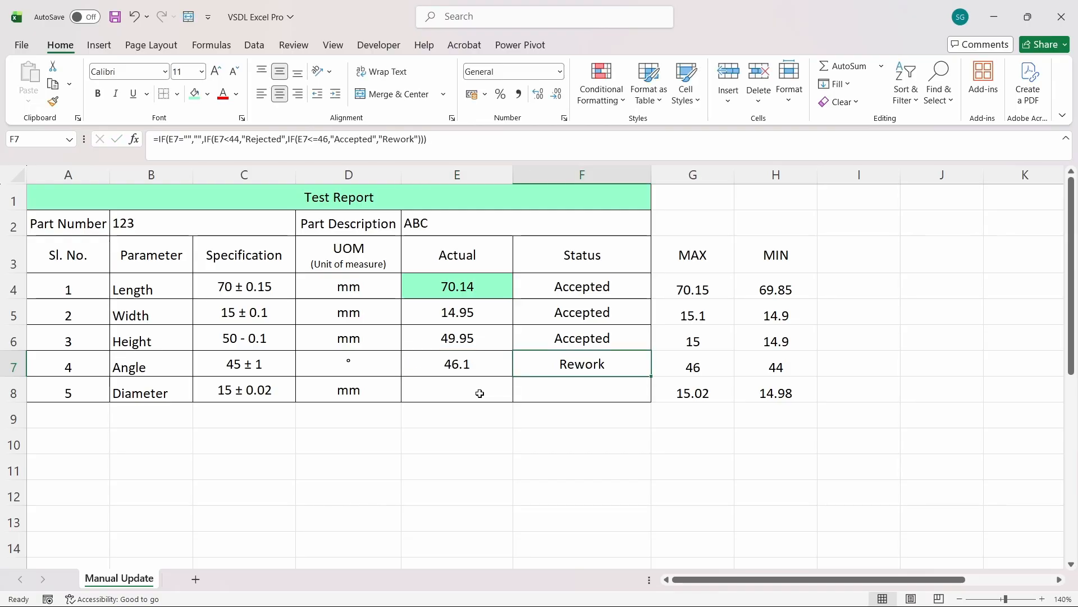
pyautogui.press('Left')
pyautogui.write('45')
pyautogui.press('Return')
pyautogui.press('Right')
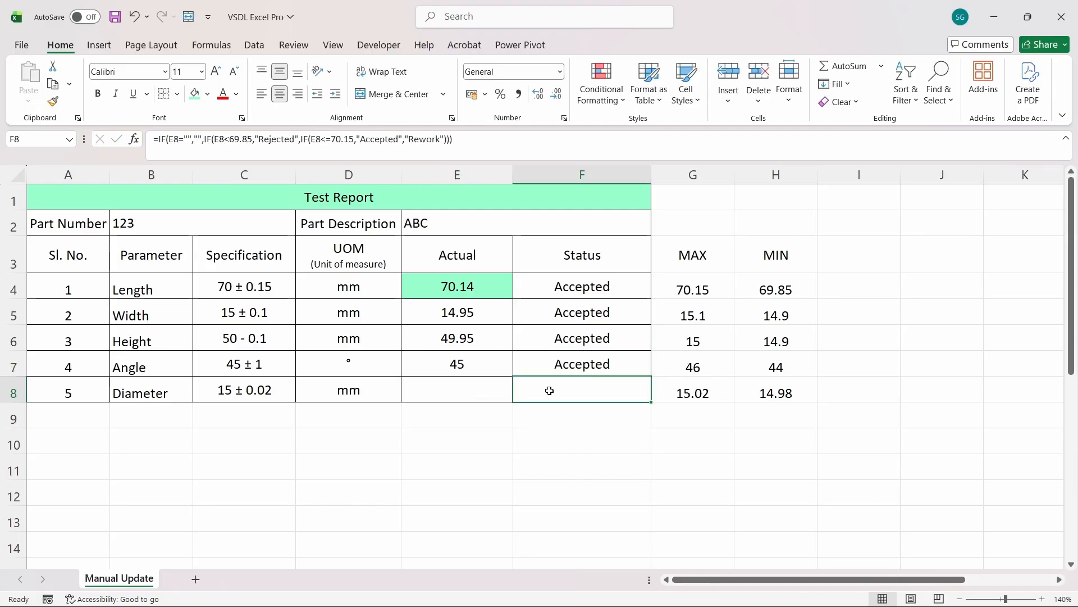
pyautogui.doubleClick(599, 386)
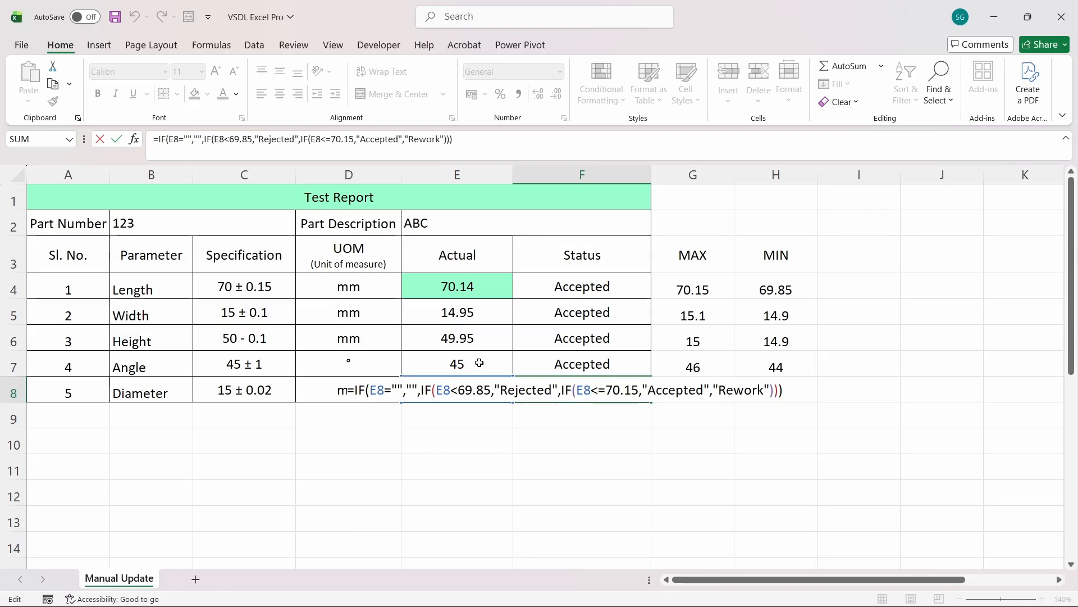
pyautogui.click(458, 390)
pyautogui.hotkey('shift', 'Right')
pyautogui.hotkey('shift', 'Right')
pyautogui.hotkey('shift', 'Right')
pyautogui.hotkey('shift', 'Right')
pyautogui.hotkey('shift', 'Right')
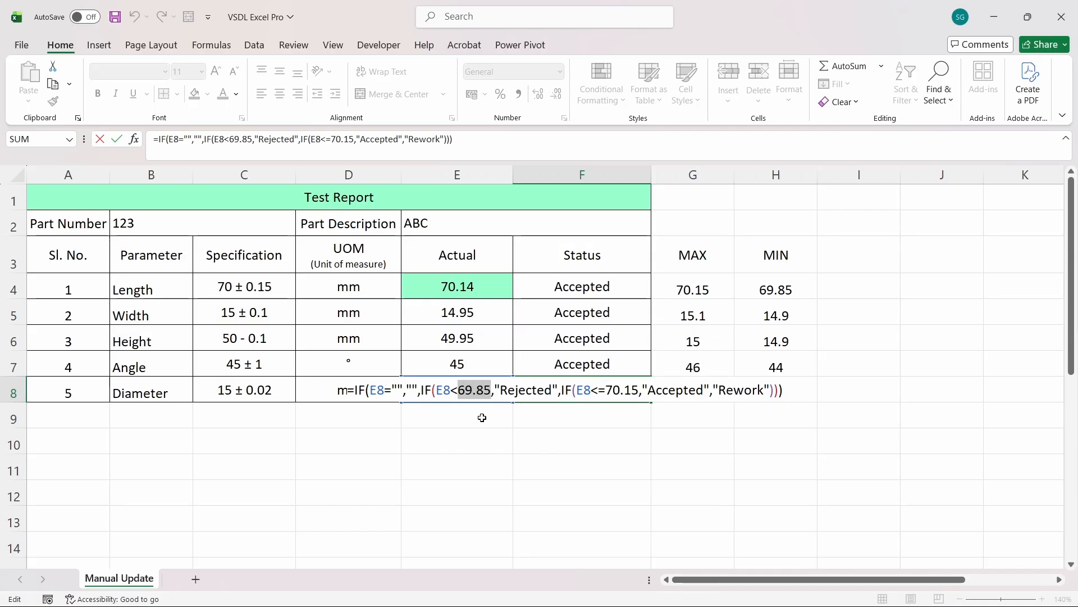
pyautogui.write('14.98')
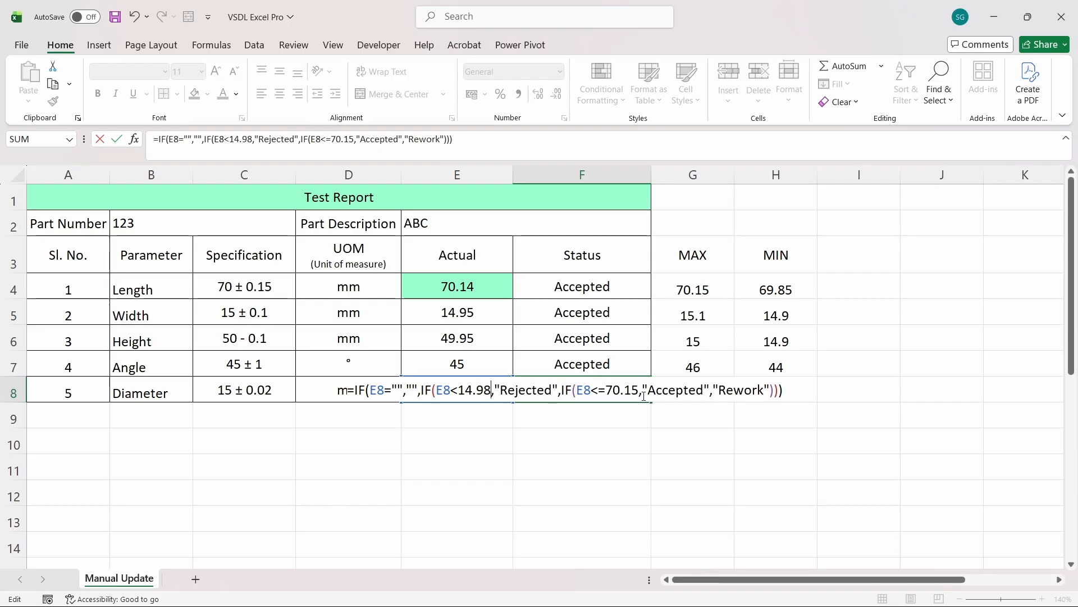
pyautogui.press('Return')
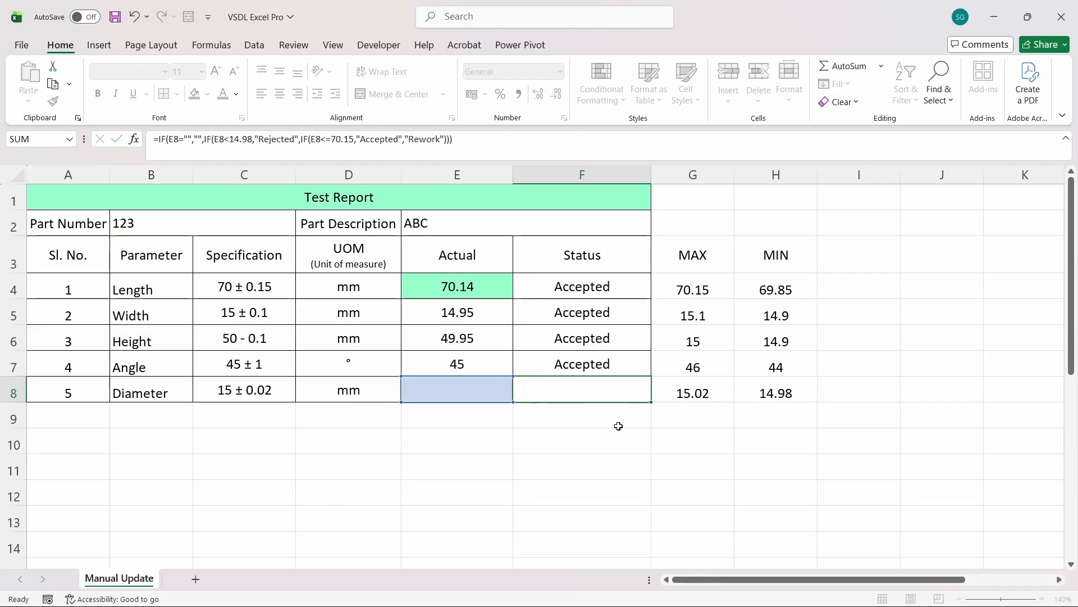
pyautogui.press('Escape')
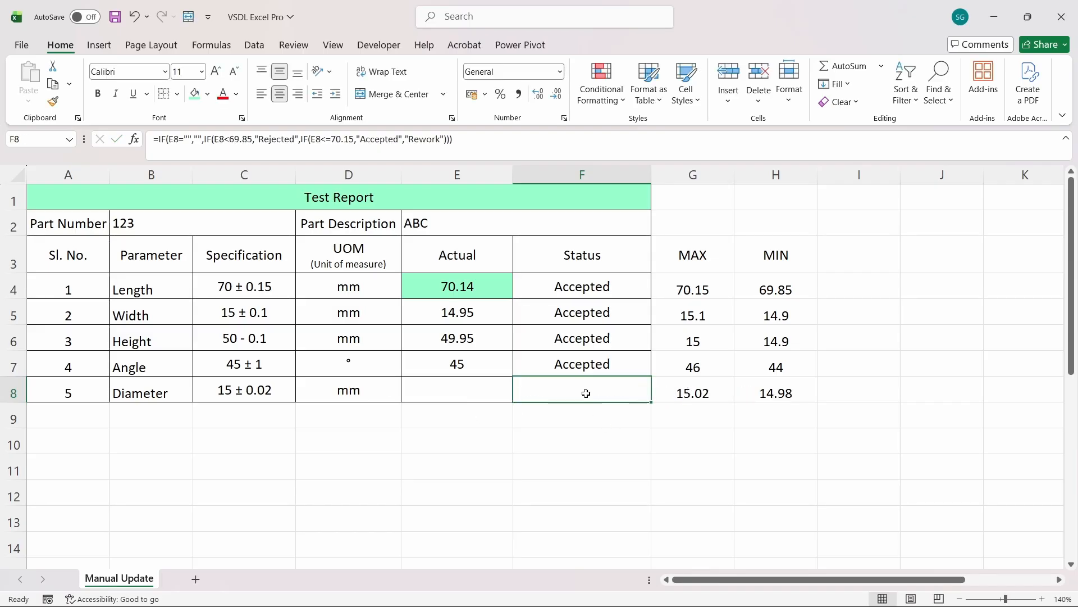
# - Review the parameters in B4:B8 and go across the Diameter row to its Status formula in F8
pyautogui.click(158, 393)
pyautogui.click(161, 282)
pyautogui.press('Down')
pyautogui.press('Down')
pyautogui.press('Down')
pyautogui.press('Down')
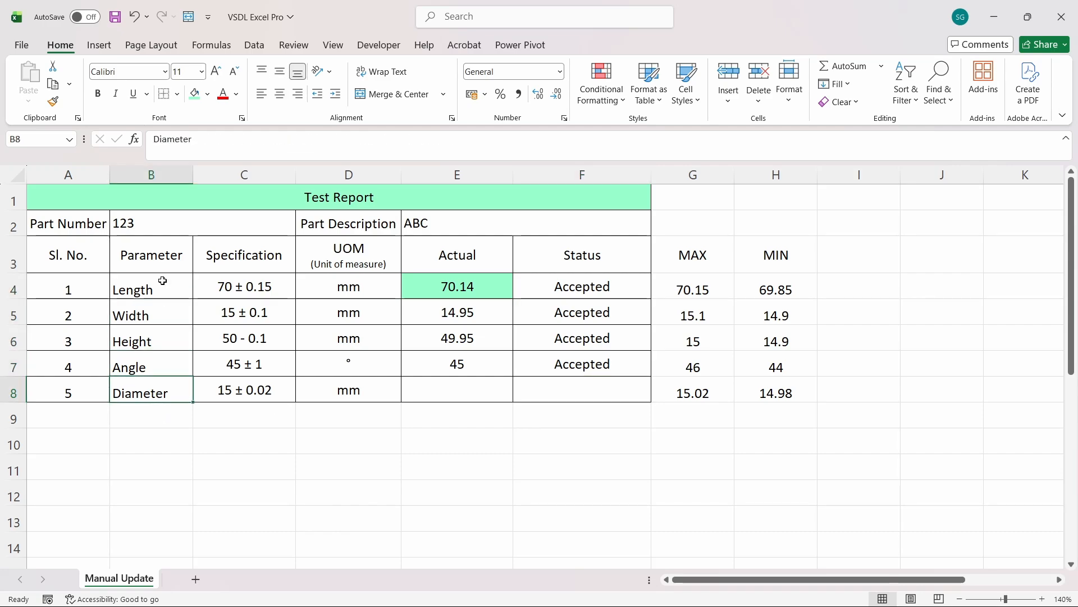
pyautogui.press('Right')
pyautogui.press('Right')
pyautogui.press('Right')
pyautogui.press('Right')
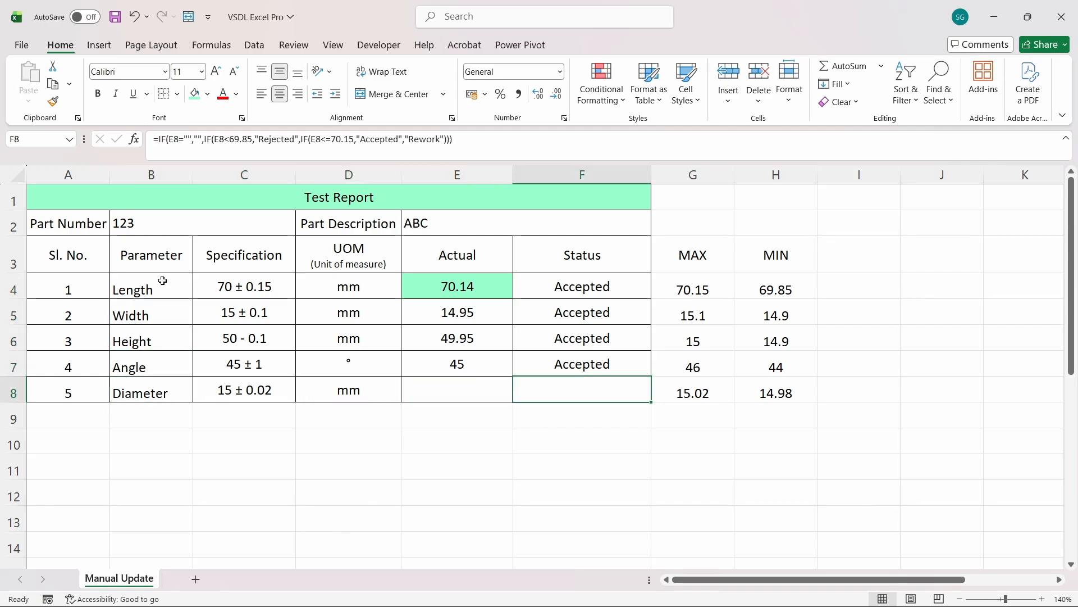
# - Set the lower limit in the Diameter row's Status formula in F8 to 14.98
pyautogui.press('F2')
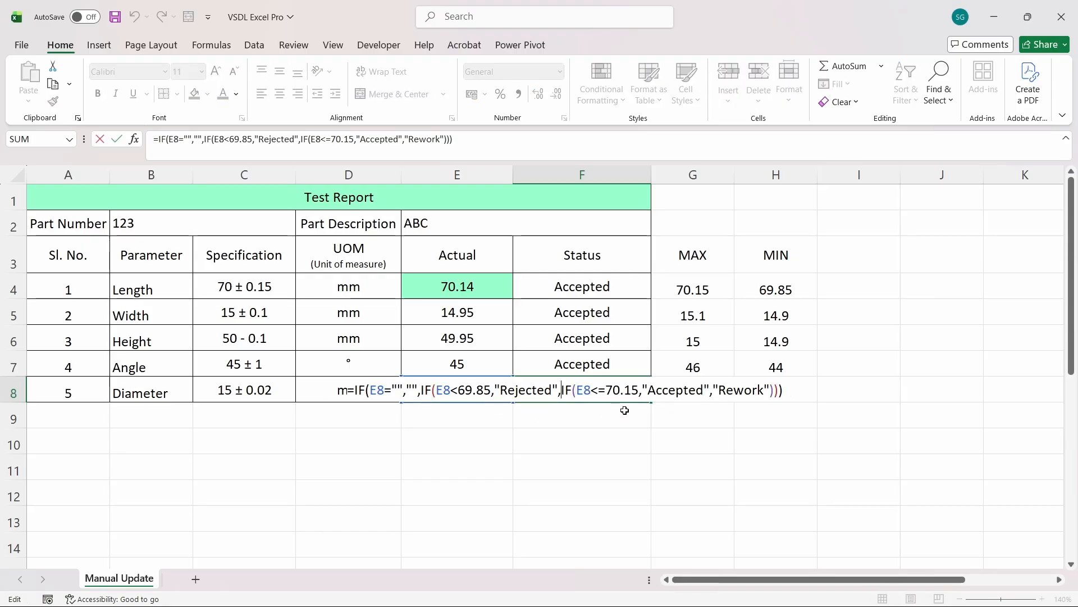
pyautogui.click(461, 389)
pyautogui.hotkey('shift', 'Right')
pyautogui.hotkey('shift', 'Right')
pyautogui.hotkey('shift', 'Right')
pyautogui.hotkey('shift', 'Right')
pyautogui.hotkey('shift', 'Right')
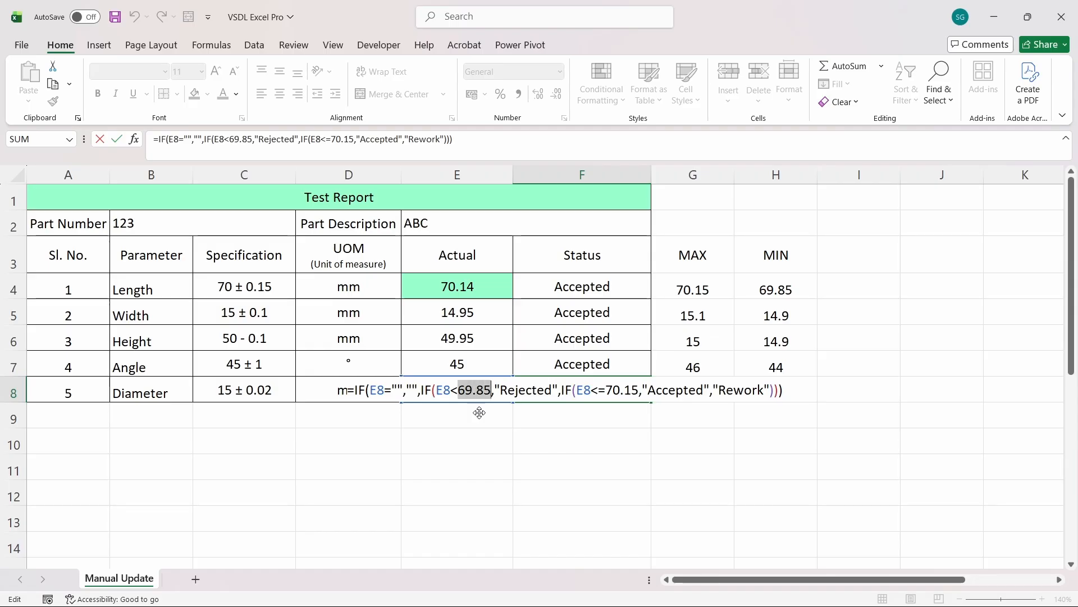
pyautogui.press('BackSpace')
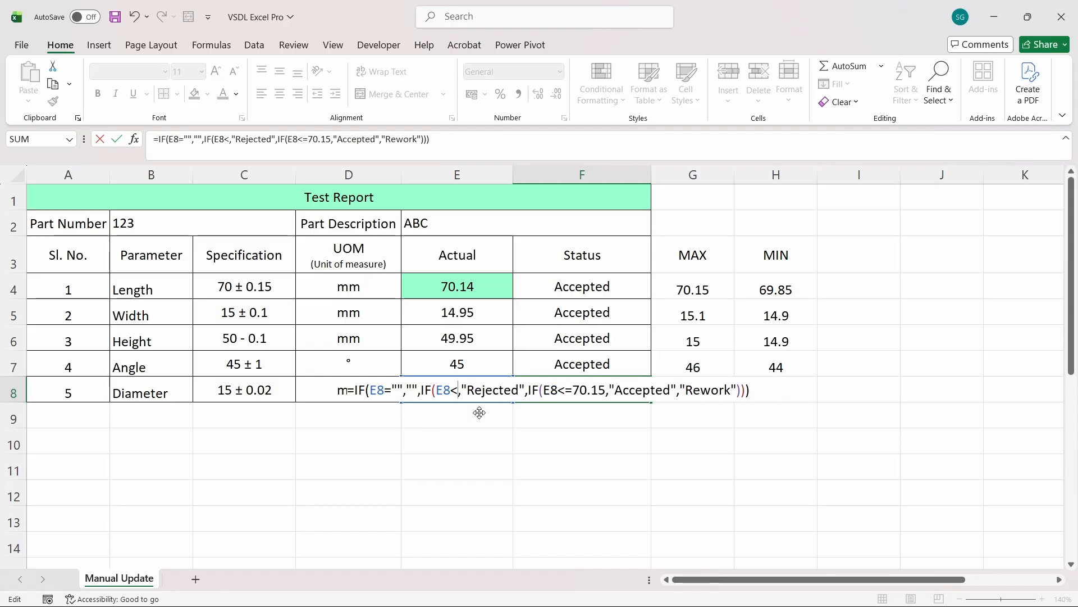
pyautogui.write('14.9')
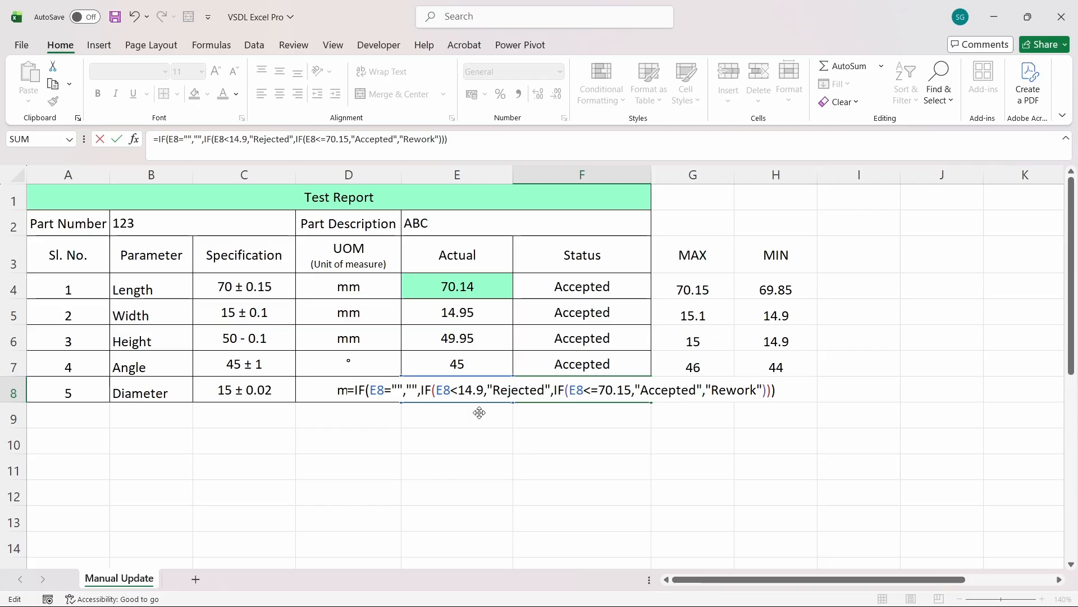
pyautogui.write('8')
# - Change the Diameter formula's result for readings below the lower limit to "Rework"
pyautogui.hotkey('shift', 'Right')
pyautogui.hotkey('shift', 'Right')
pyautogui.hotkey('shift', 'Right')
pyautogui.hotkey('shift', 'Right')
pyautogui.hotkey('shift', 'Right')
pyautogui.hotkey('shift', 'Right')
pyautogui.hotkey('shift', 'Right')
pyautogui.hotkey('shift', 'Right')
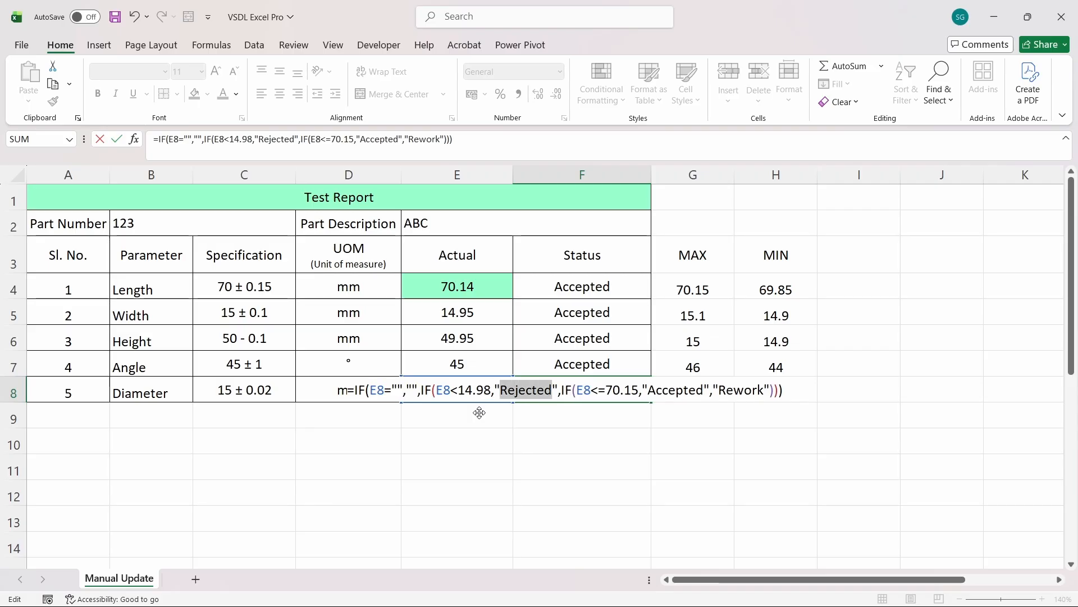
pyautogui.write('Rework')
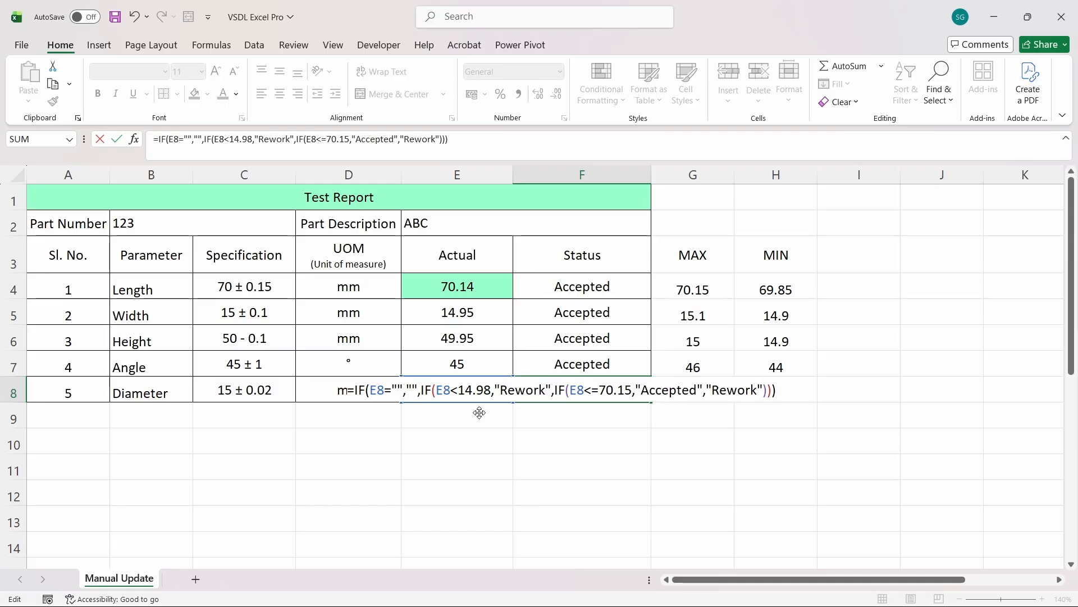
# - Set the upper limit in the Diameter row's Status formula in F8 to 15.02
pyautogui.click(599, 389)
pyautogui.hotkey('shift', 'Right')
pyautogui.hotkey('shift', 'Right')
pyautogui.hotkey('shift', 'Right')
pyautogui.hotkey('shift', 'Right')
pyautogui.hotkey('shift', 'Right')
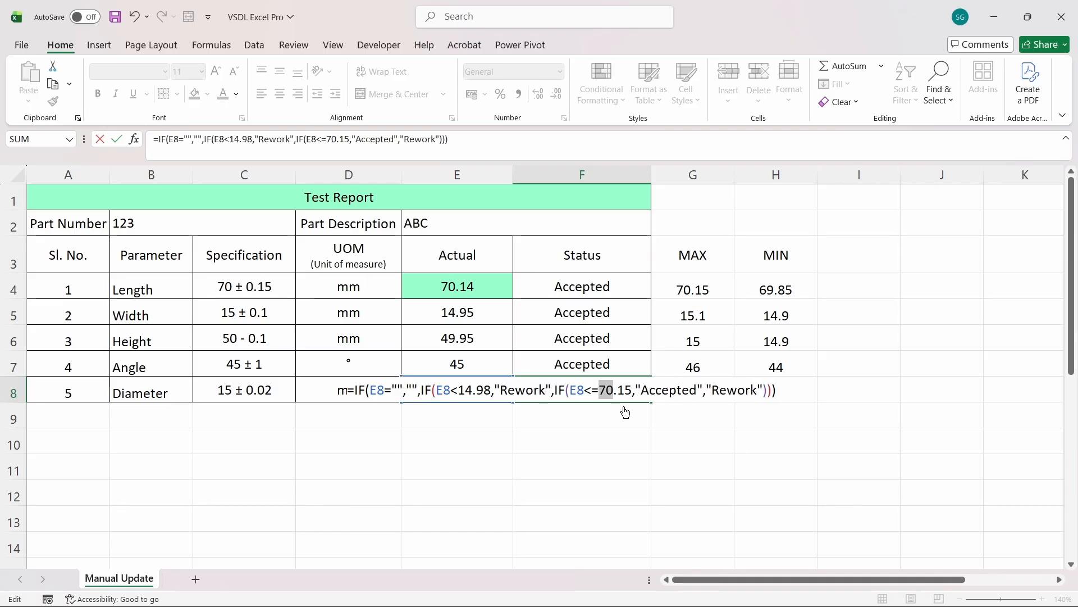
pyautogui.write('15.02')
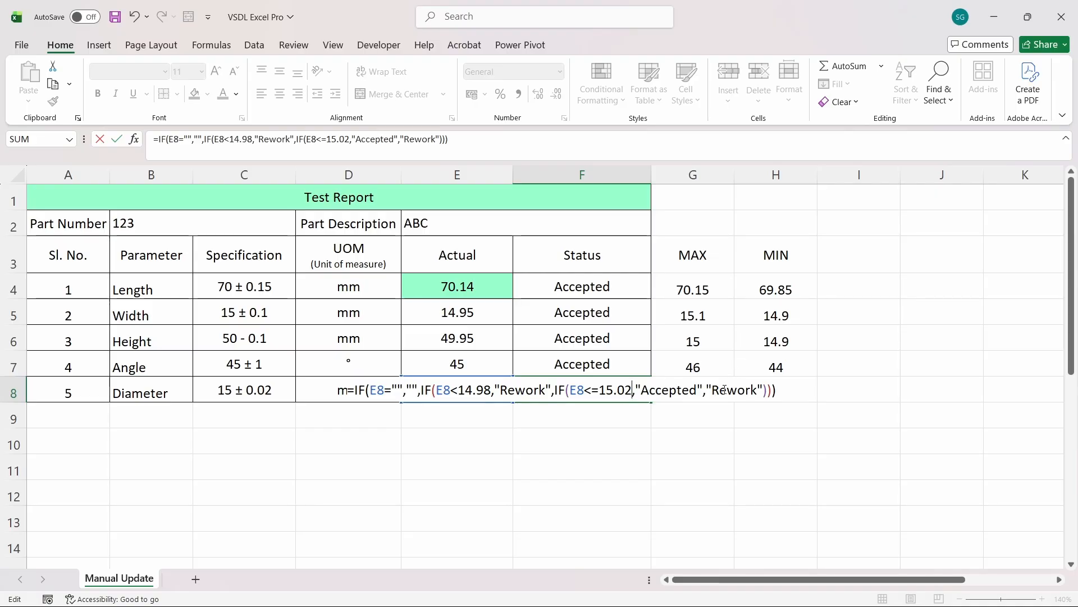
# - Change the Diameter formula's result for readings above the upper limit to "Rejected" and commit the formula
pyautogui.hotkey('shift', 'Right')
pyautogui.hotkey('shift', 'Right')
pyautogui.hotkey('shift', 'Right')
pyautogui.hotkey('shift', 'Right')
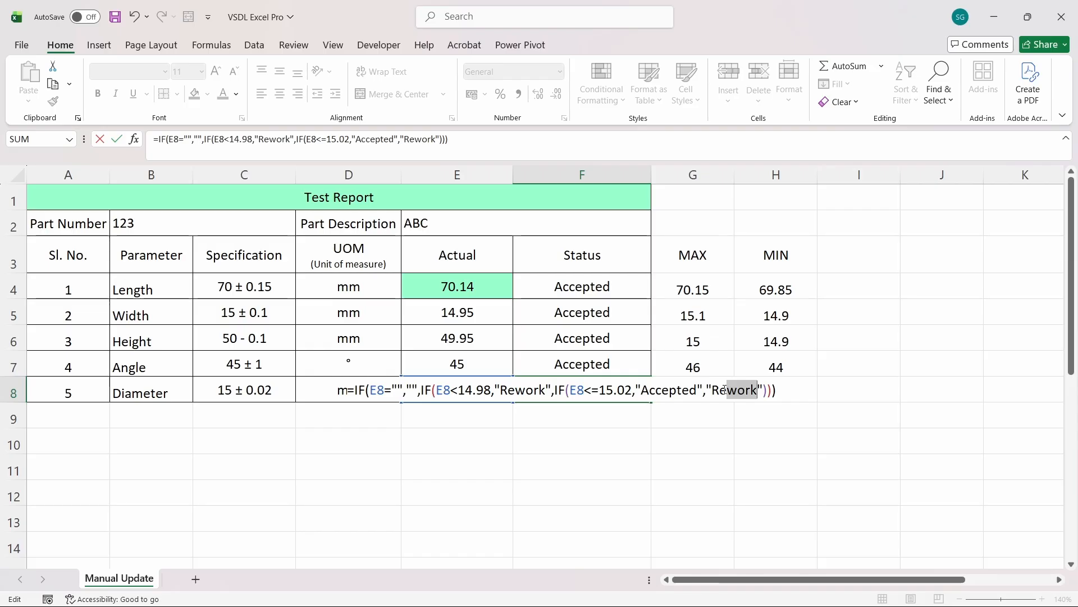
pyautogui.write('jected')
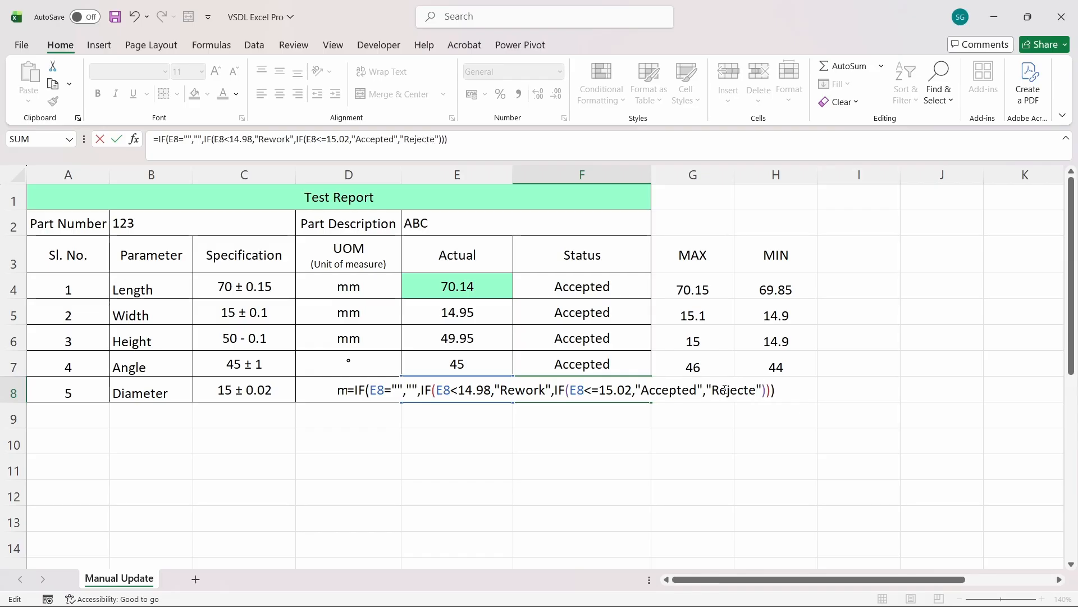
pyautogui.press('Return')
# - Test the Diameter row's Status formula with Actual readings 15, 14.97 and 15.03 in E8, finishing with 15.03
pyautogui.press('Up')
pyautogui.press('Left')
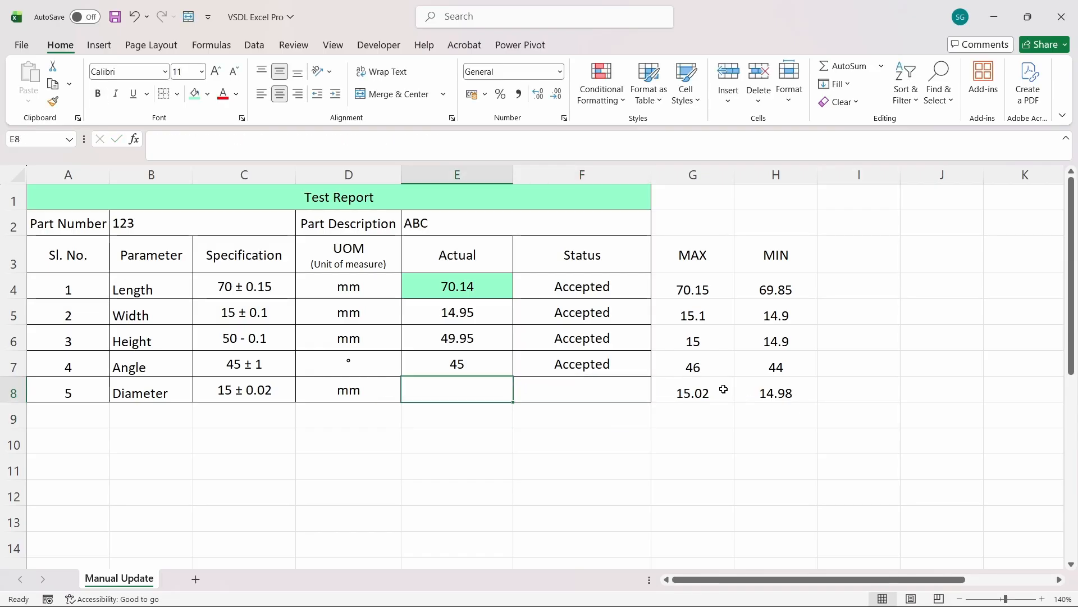
pyautogui.write('15')
pyautogui.press('Tab')
pyautogui.hotkey('shift', 'Tab')
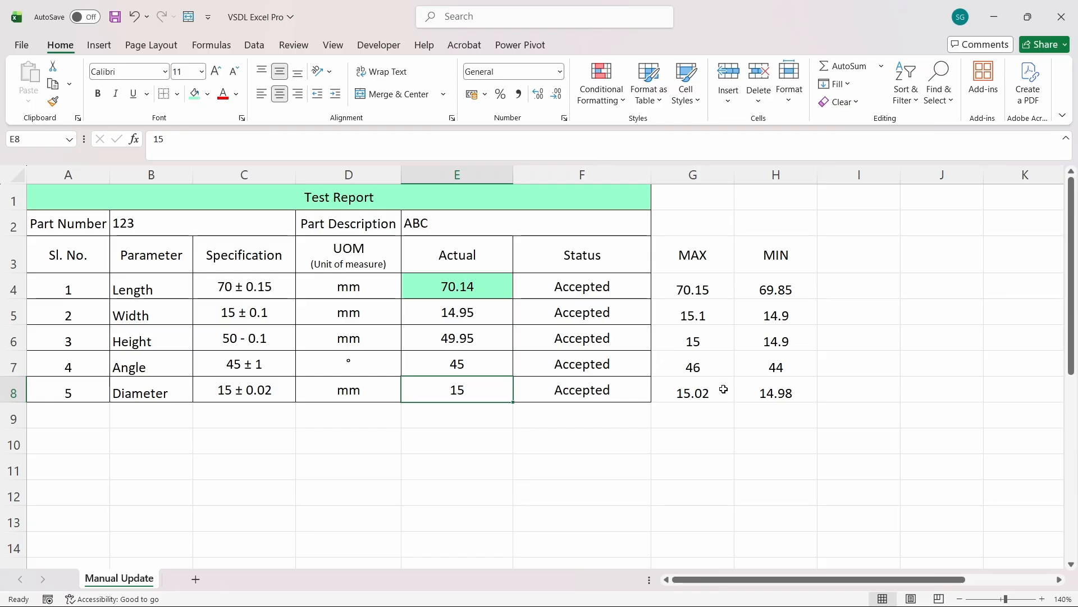
pyautogui.write('14.')
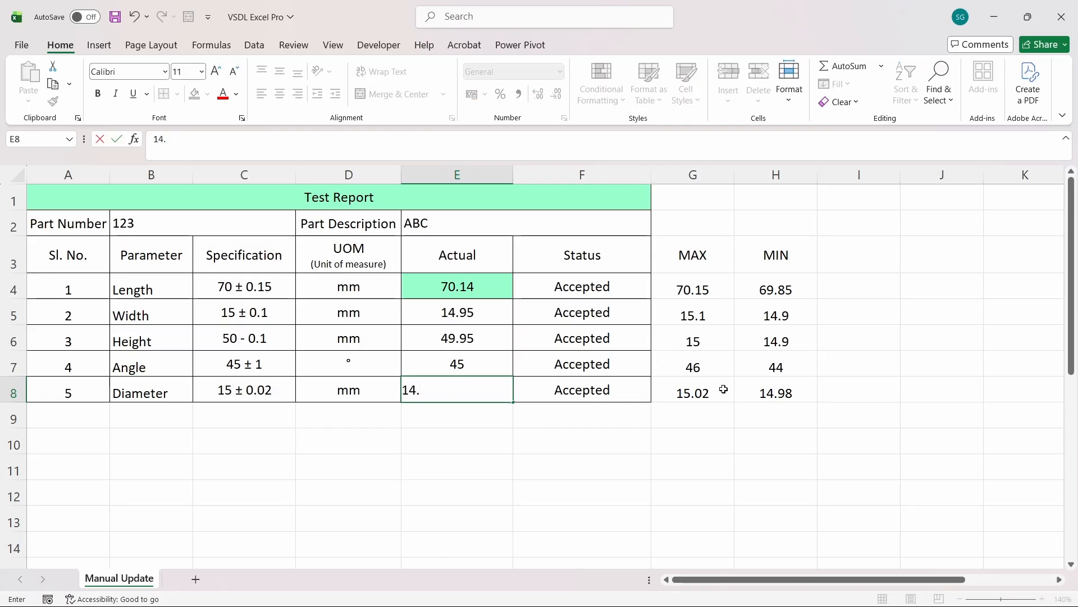
pyautogui.write('97')
pyautogui.press('Tab')
pyautogui.hotkey('shift', 'Tab')
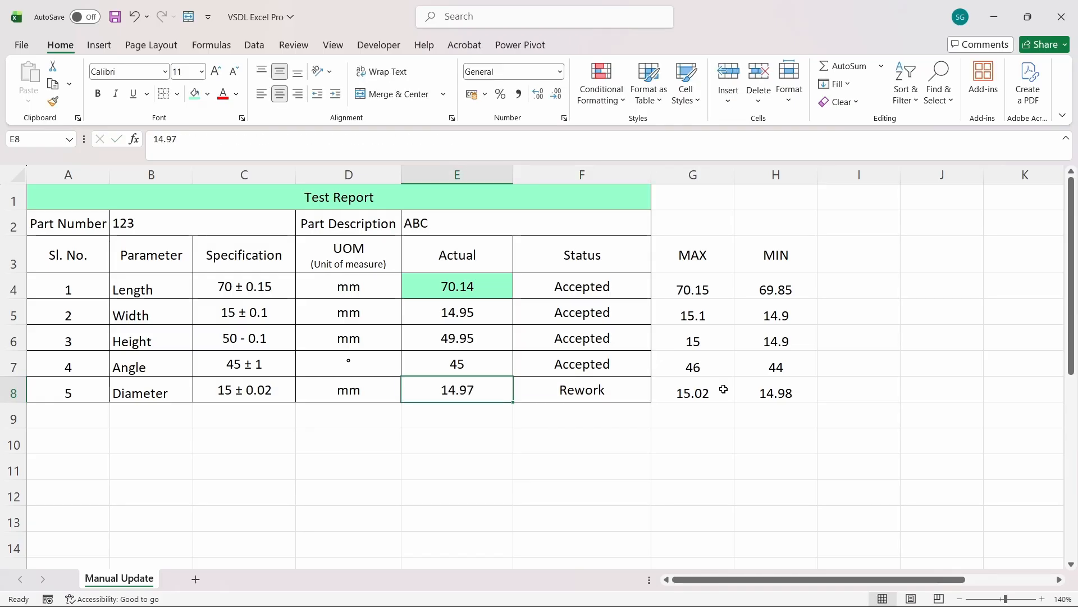
pyautogui.write('15.03')
pyautogui.press('Tab')
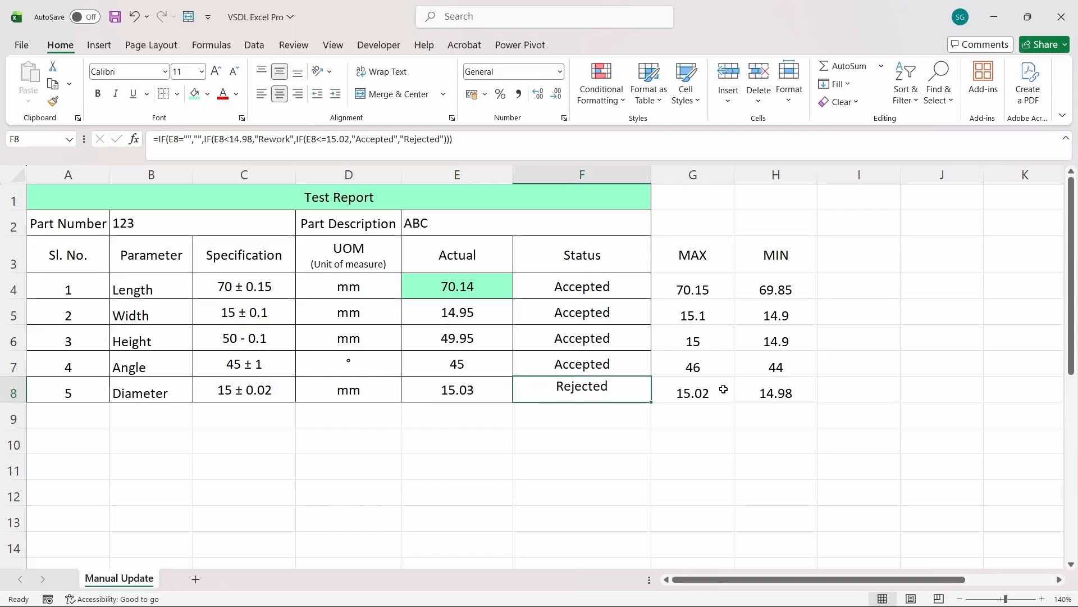
pyautogui.hotkey('shift', 'Tab')
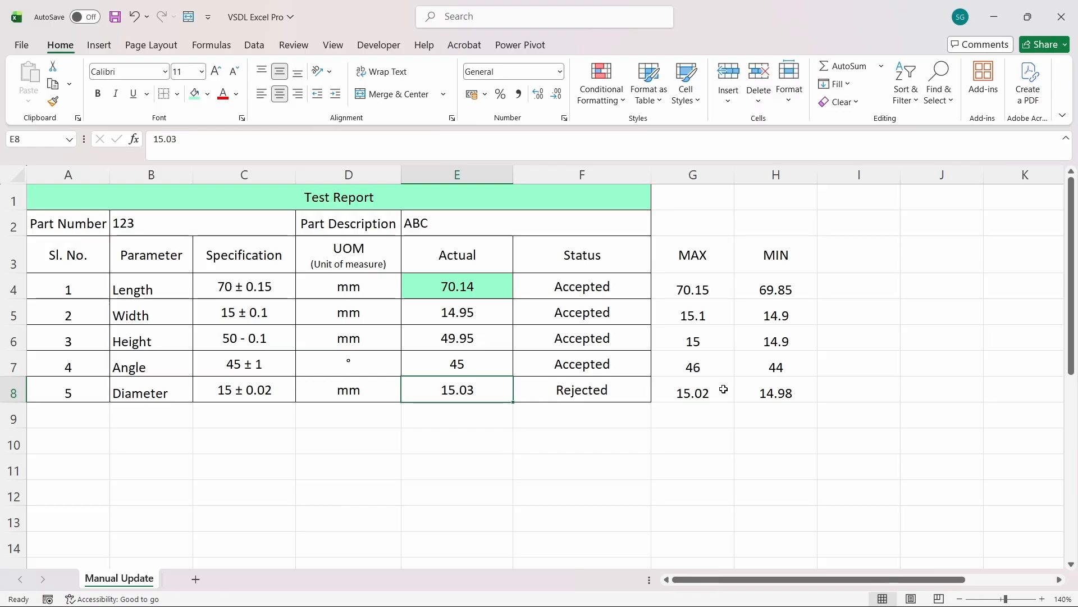
# - Clear the helper MAX and MIN columns beside the report, headings included, in G3:H8
pyautogui.press('Right')
pyautogui.press('Right')
pyautogui.press('Up')
pyautogui.press('Up')
pyautogui.press('Up')
pyautogui.press('Up')
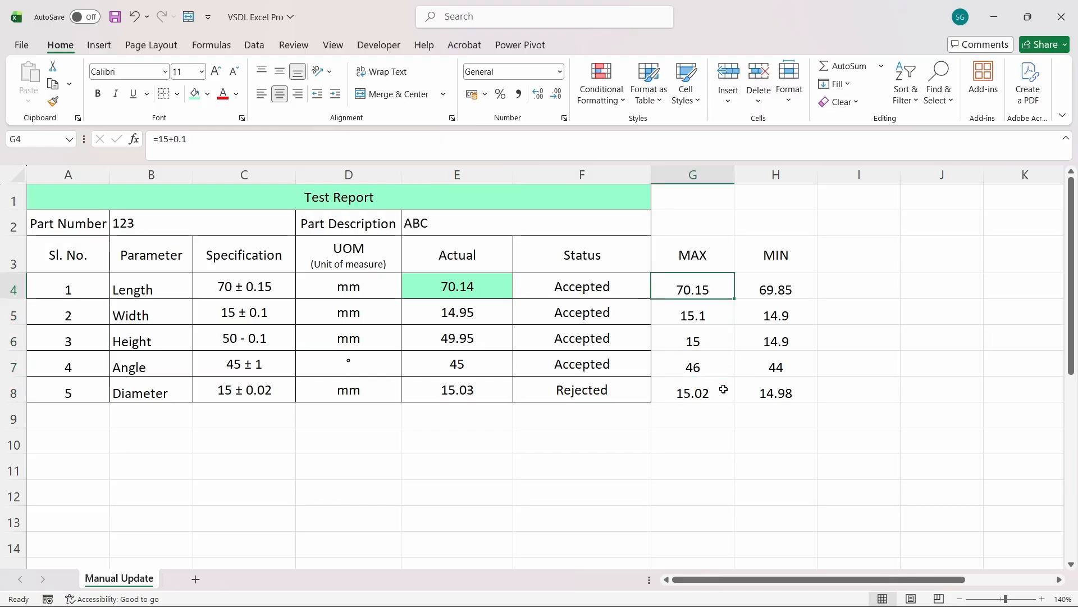
pyautogui.press('Up')
pyautogui.hotkey('shift', 'Right')
pyautogui.hotkey('shift', 'Down')
pyautogui.hotkey('shift', 'Down')
pyautogui.hotkey('shift', 'Down')
pyautogui.hotkey('shift', 'Down')
pyautogui.hotkey('shift', 'Down')
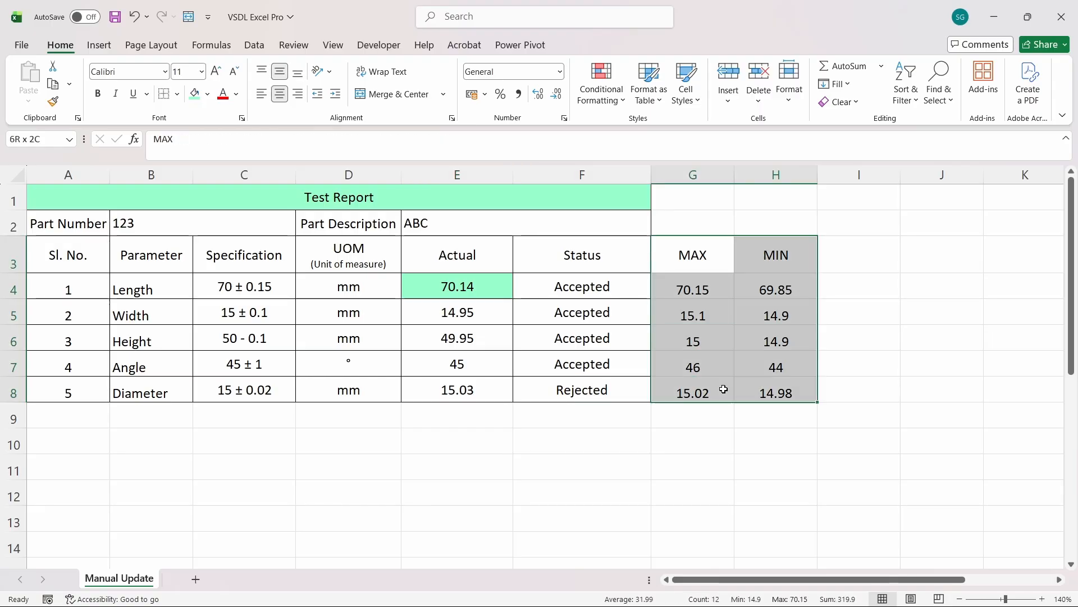
pyautogui.press('Delete')
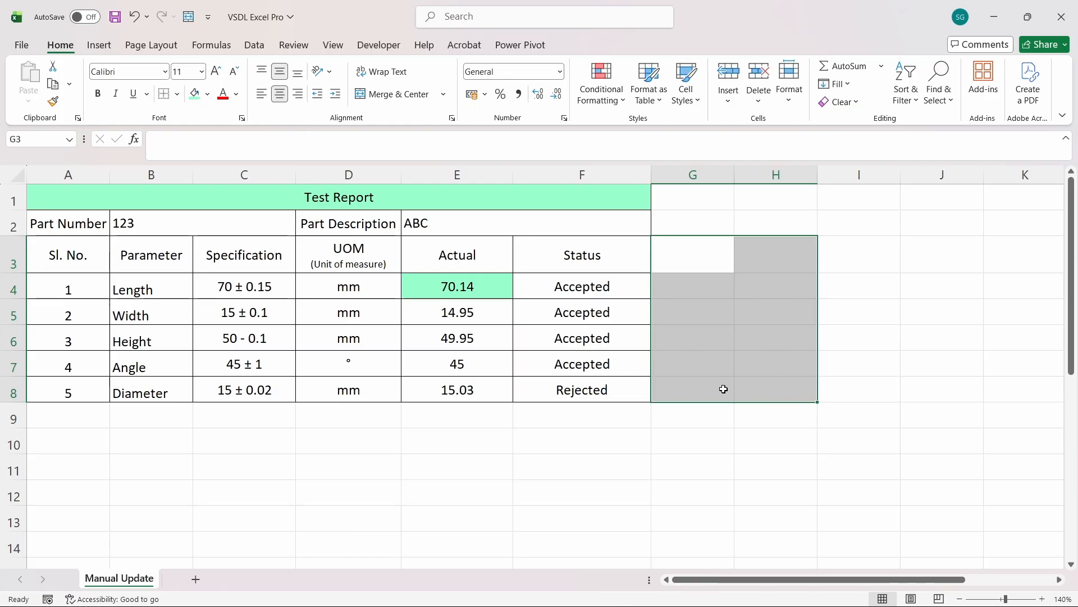
# - Return to the Length row's Status cell F4 and save the workbook
pyautogui.press('Left')
pyautogui.press('Down')
pyautogui.hotkey('ctrl', 's')
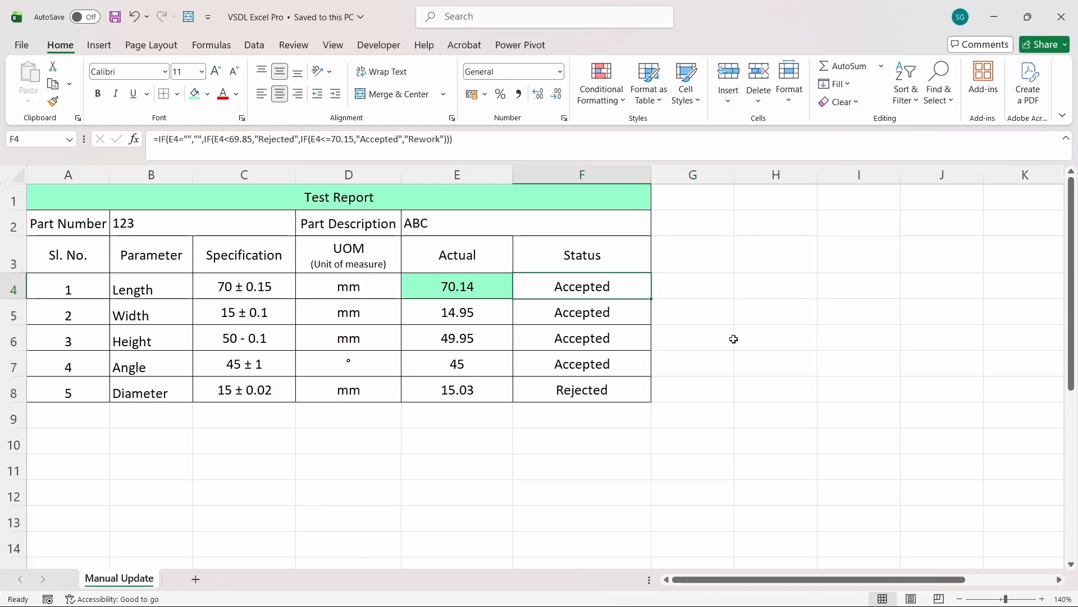
# - Review the Status formulas in F4:F8 and the Length row's entries in the finished report
pyautogui.press('Down')
pyautogui.press('Down')
pyautogui.press('Down')
pyautogui.press('Down')
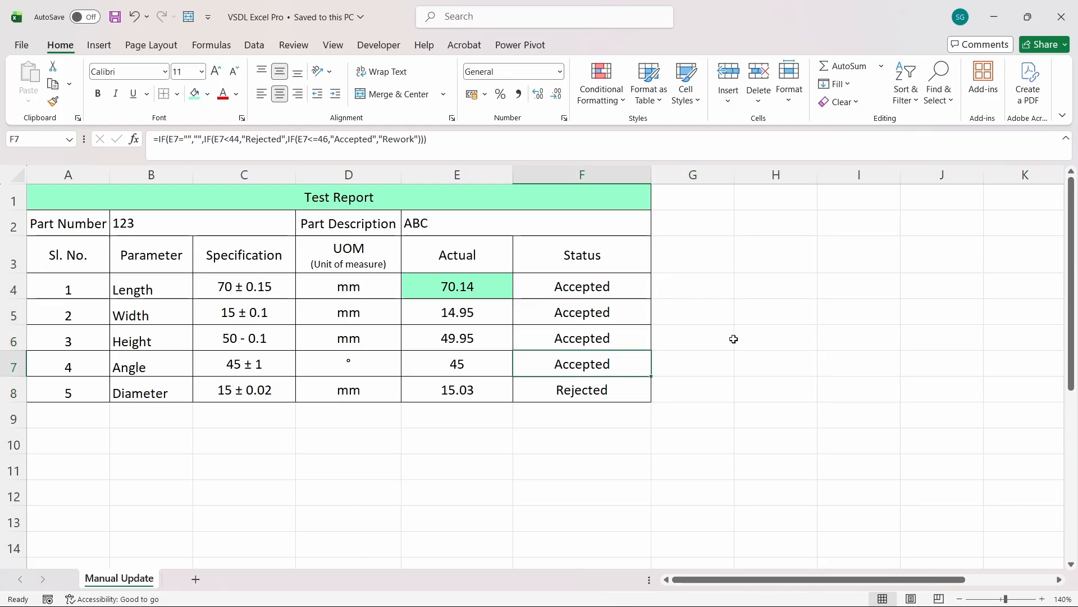
pyautogui.press('Up')
pyautogui.press('Up')
pyautogui.press('Up')
pyautogui.press('Up')
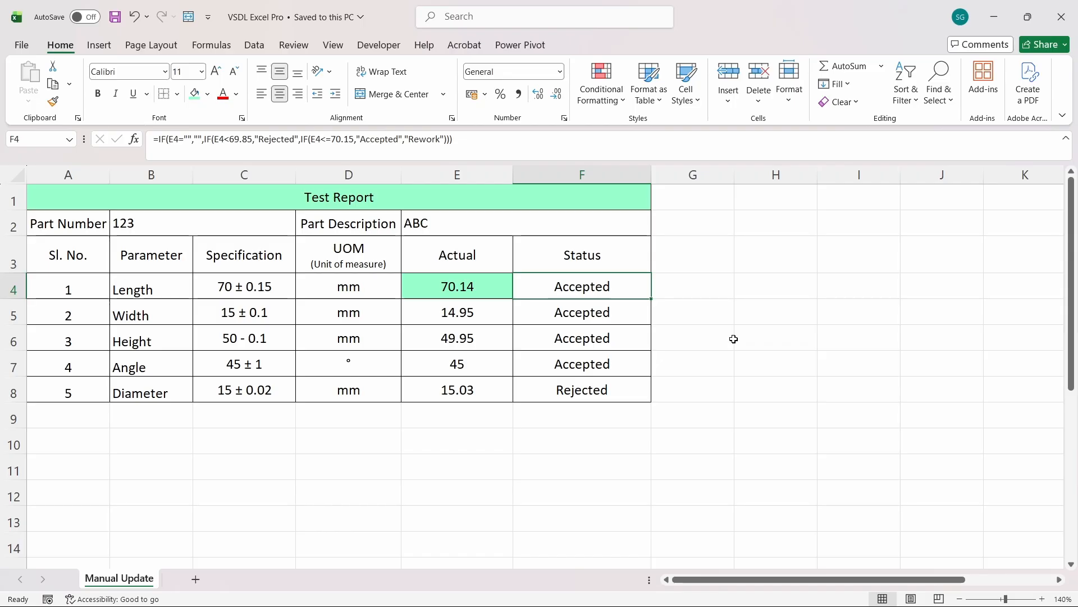
pyautogui.press('Left')
pyautogui.press('Left')
pyautogui.press('Left')
pyautogui.press('Right')
pyautogui.press('Right')
pyautogui.press('Right')
pyautogui.press('Up')
pyautogui.press('Down')
pyautogui.press('Down')
pyautogui.press('Down')
pyautogui.press('Down')
pyautogui.press('Down')
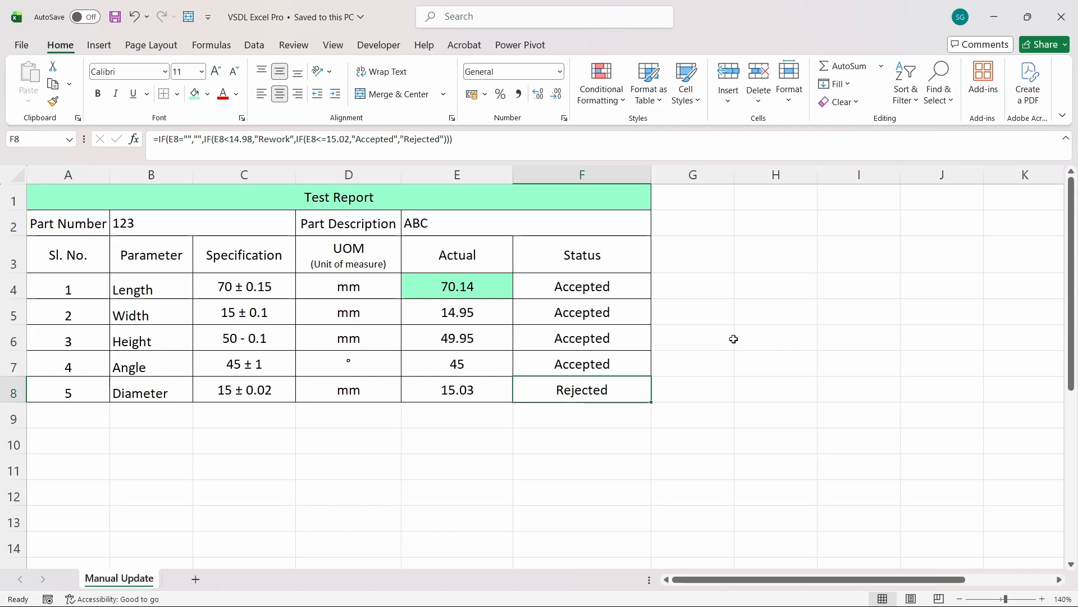
# - Set the Diameter row's Actual reading in E8 to 15
pyautogui.press('Left')
pyautogui.press('Left')
pyautogui.press('Right')
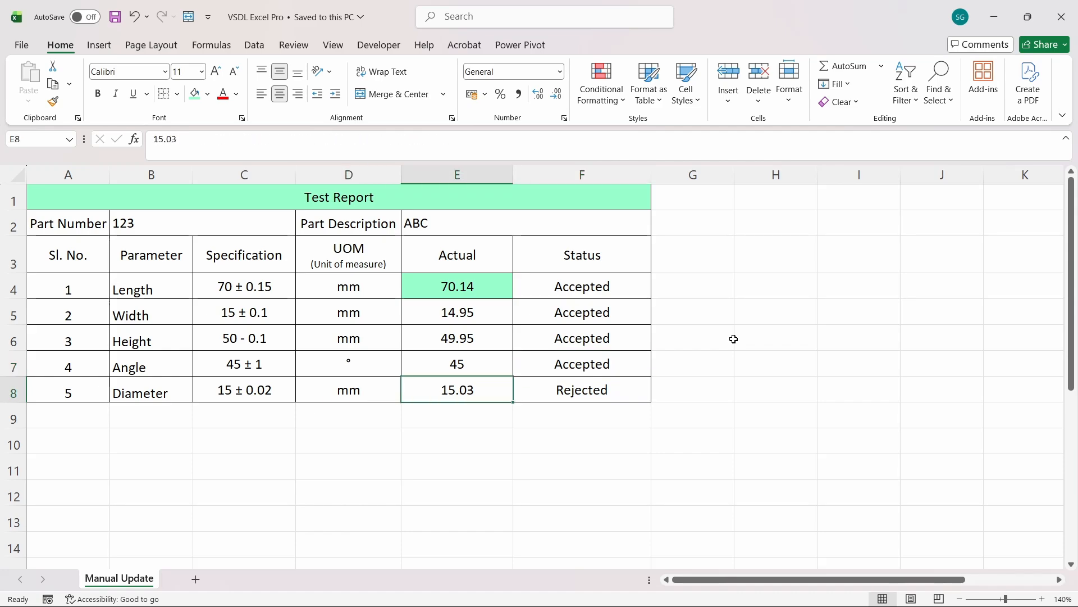
pyautogui.click(286, 228)
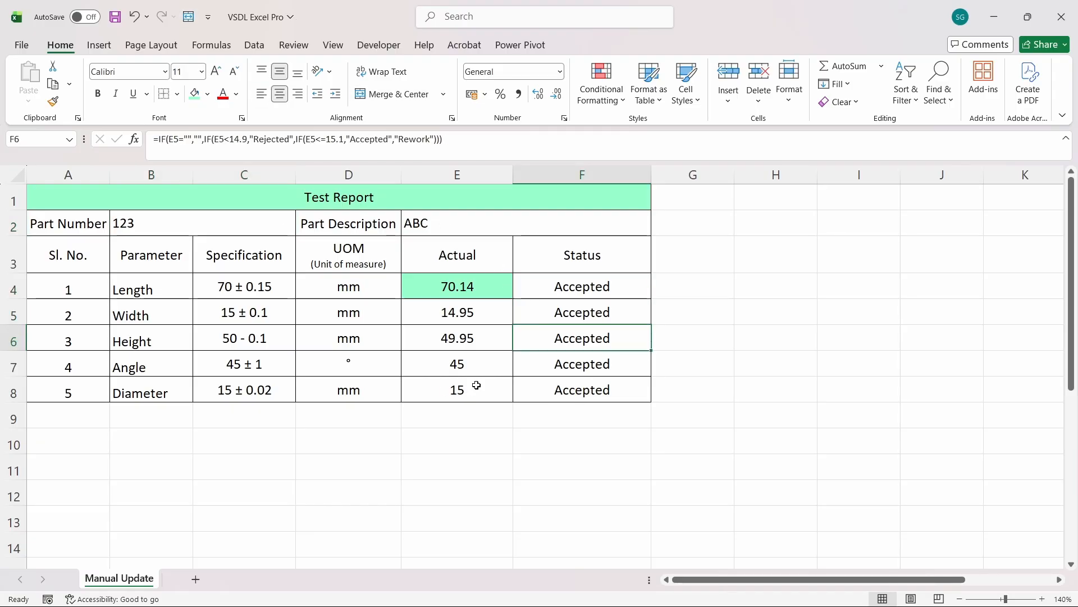
# - Check each parameter's Status formula in column F, going down to the Diameter row and back up to the Width row
pyautogui.press('Down')
pyautogui.press('Down')
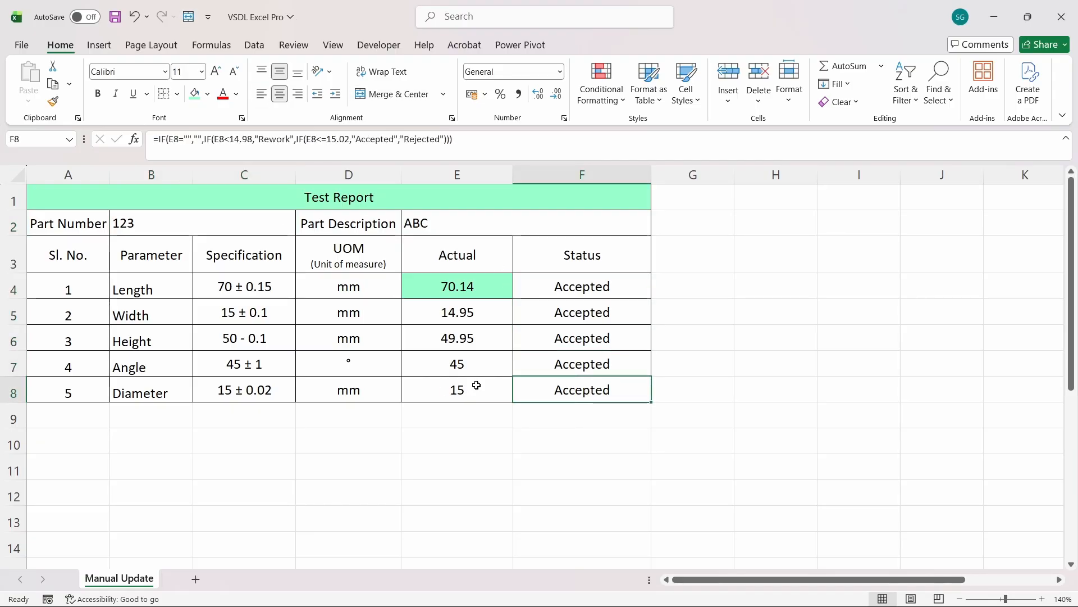
pyautogui.press('Down')
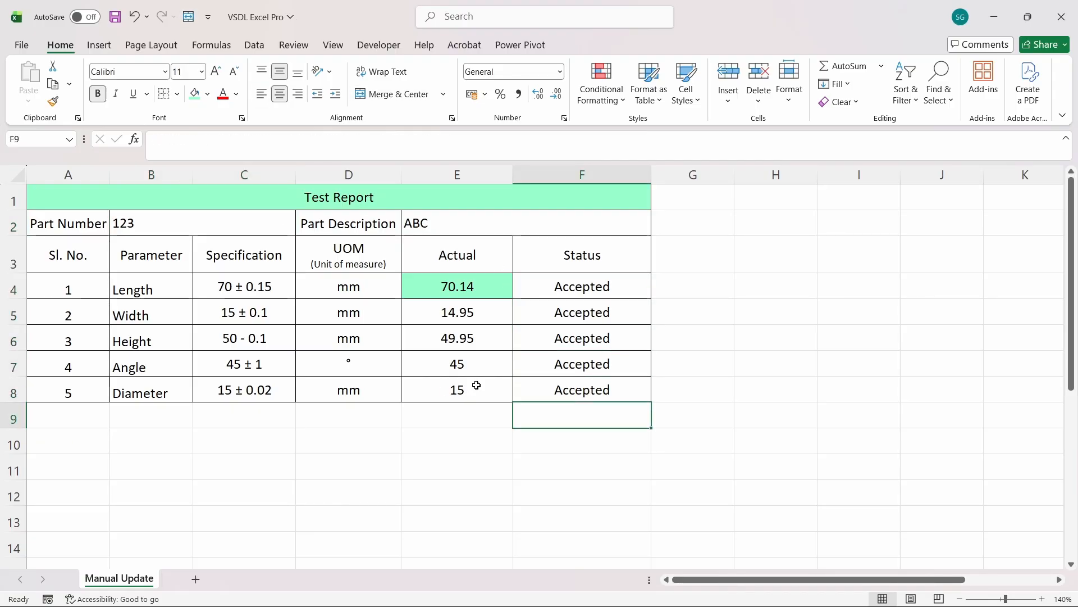
pyautogui.press('Up')
pyautogui.press('Up')
pyautogui.press('Up')
pyautogui.press('Up')
pyautogui.press('Up')
pyautogui.press('Up')
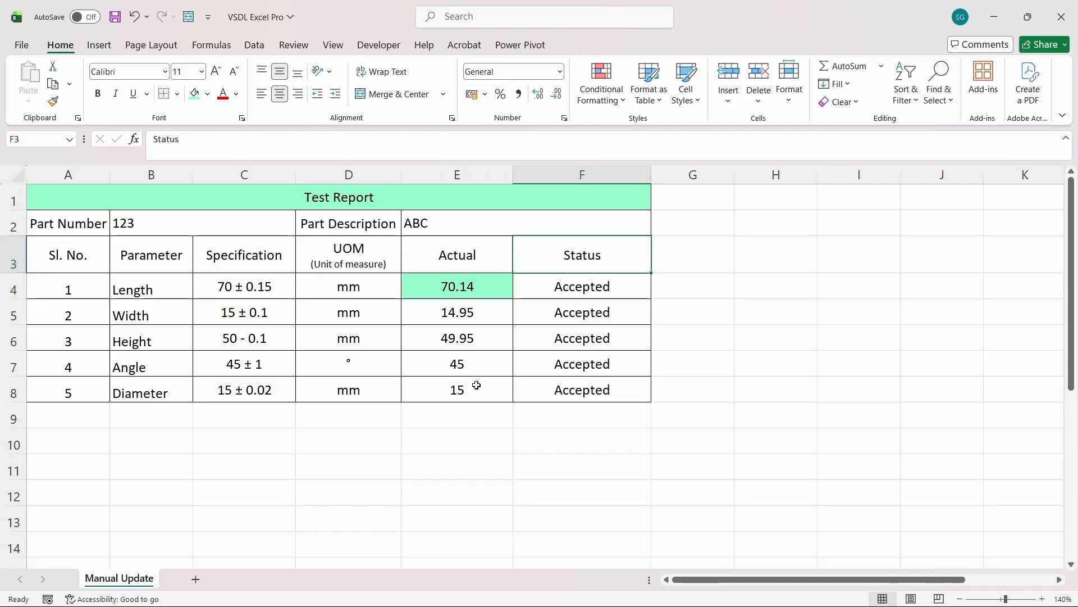
pyautogui.press('Down')
pyautogui.press('Down')
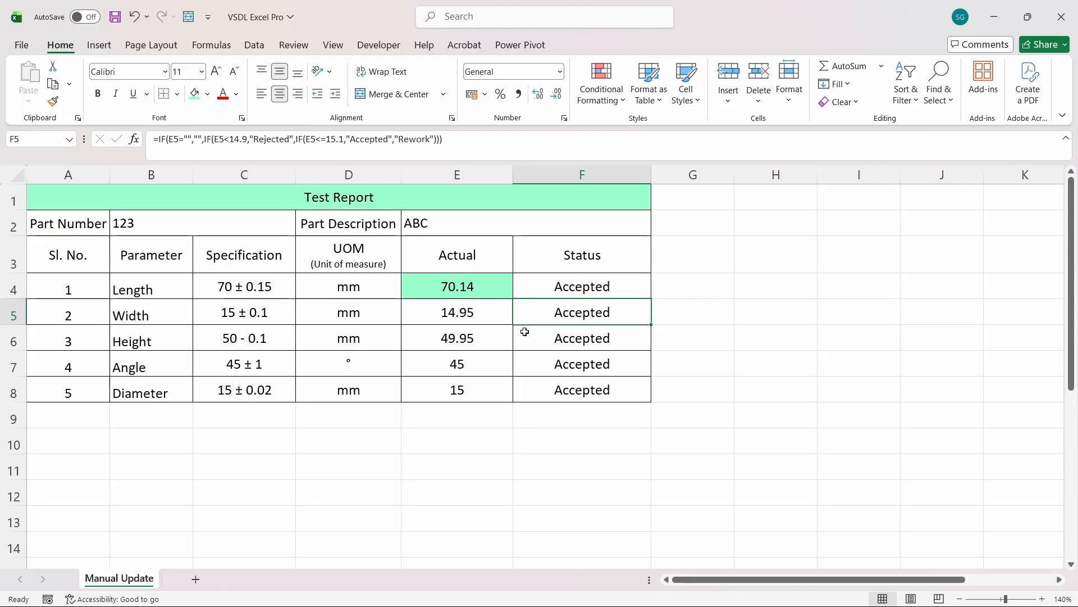
pyautogui.click(498, 347)
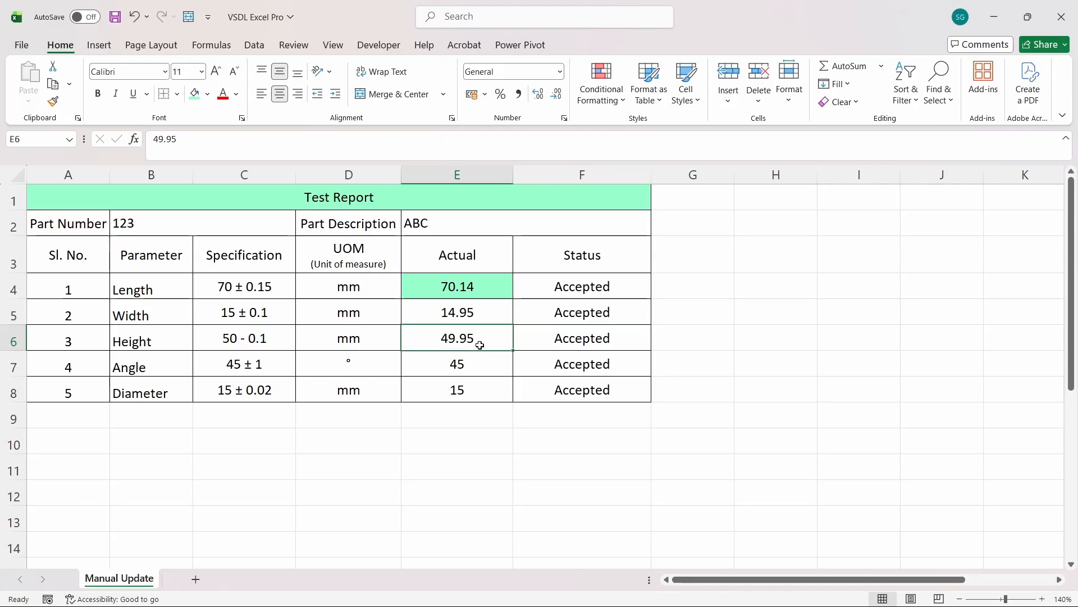
pyautogui.click(453, 365)
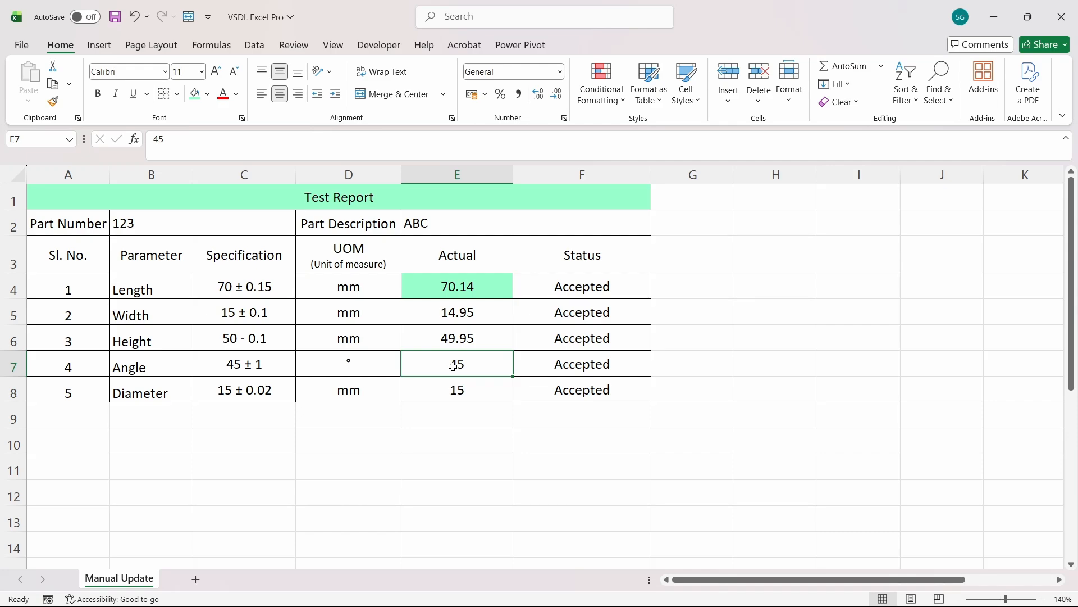
pyautogui.click(511, 313)
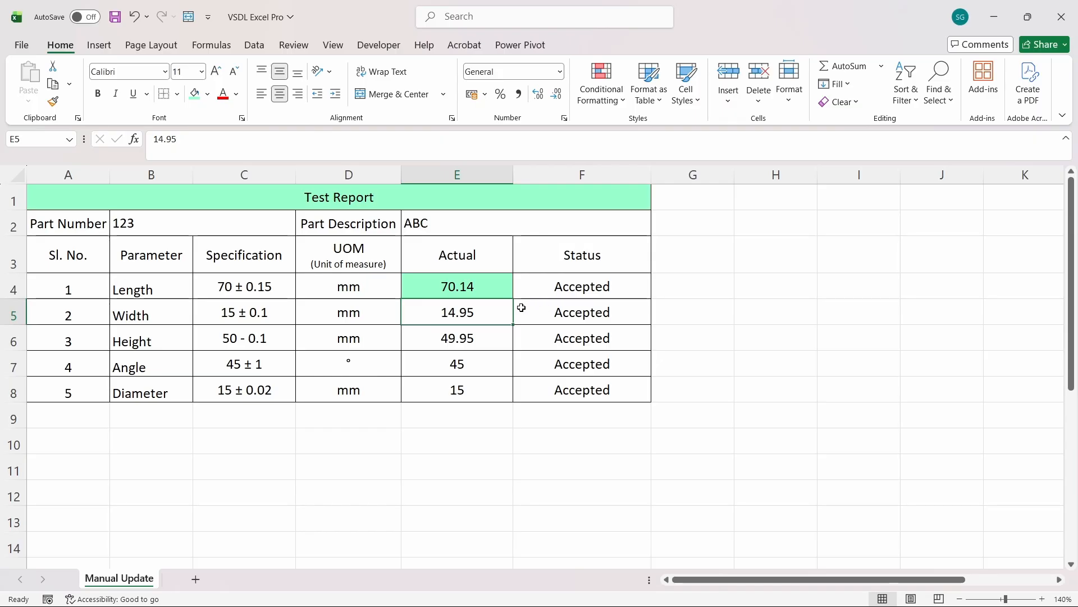
pyautogui.click(520, 307)
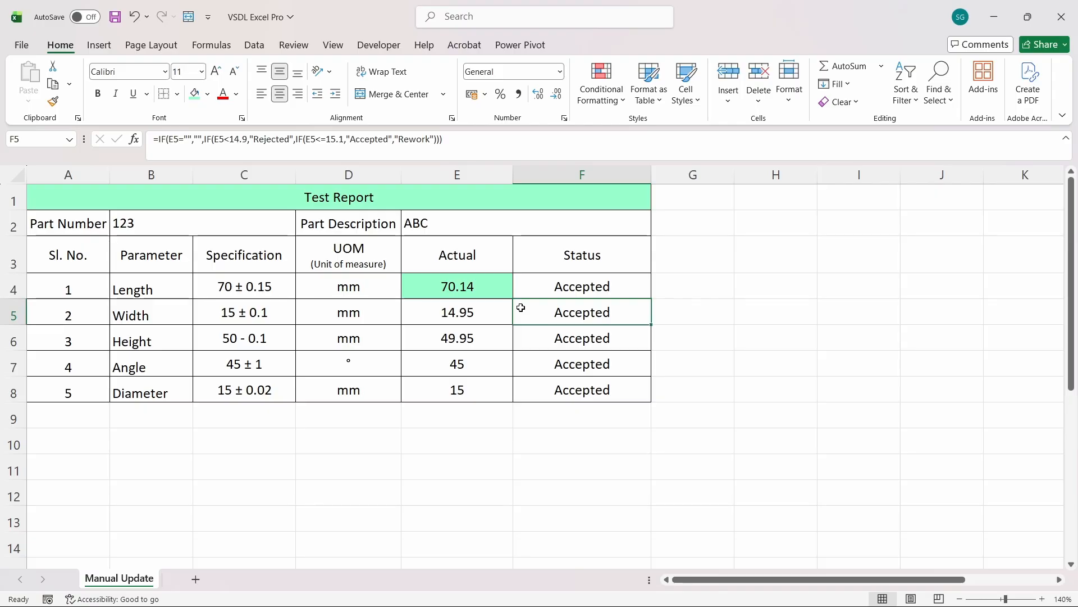
pyautogui.click(487, 318)
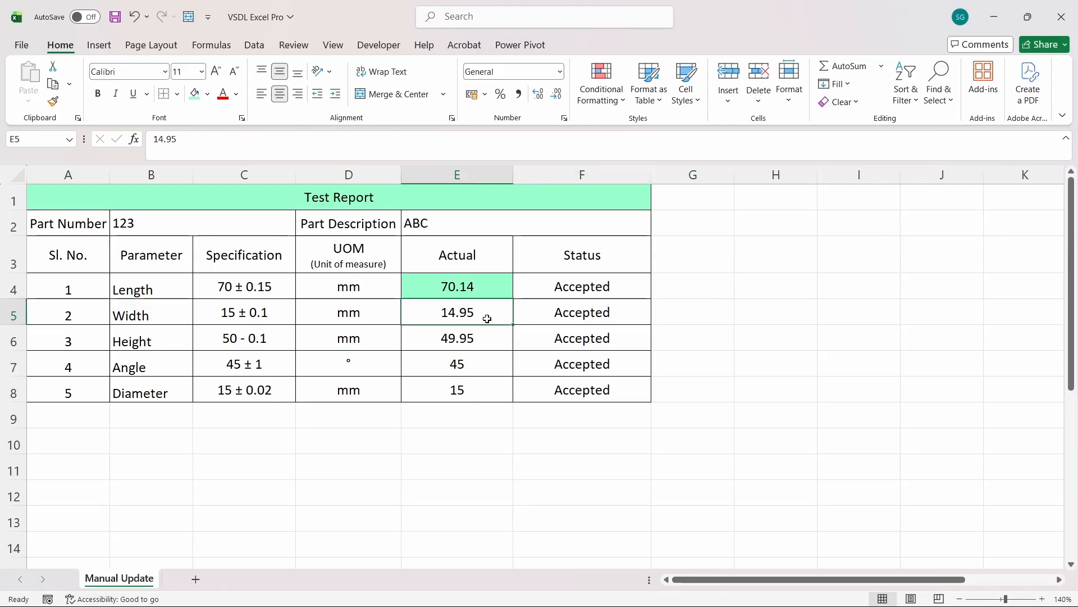
pyautogui.click(472, 354)
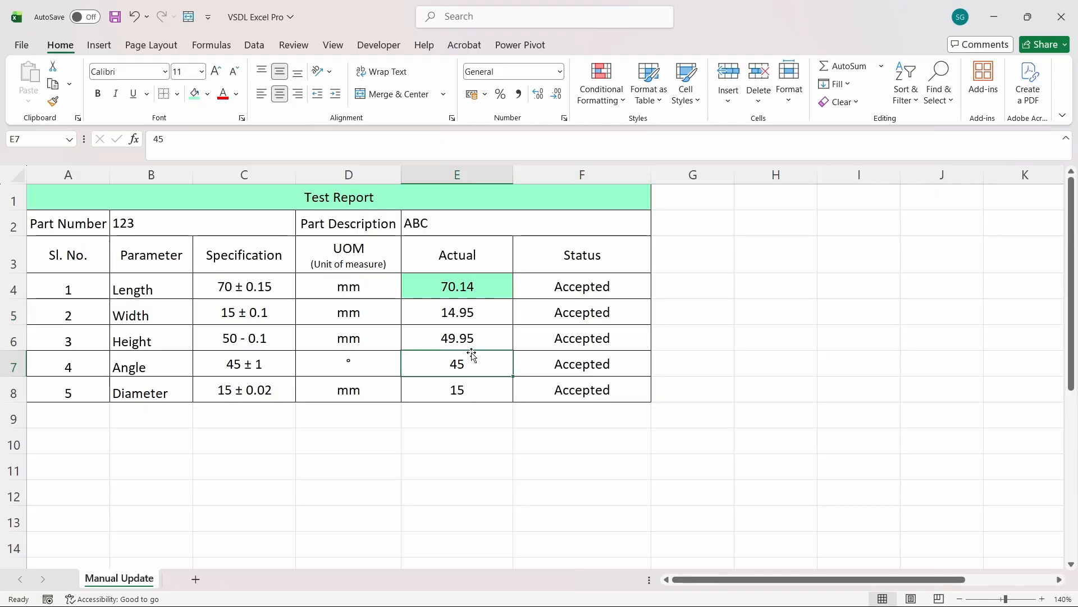